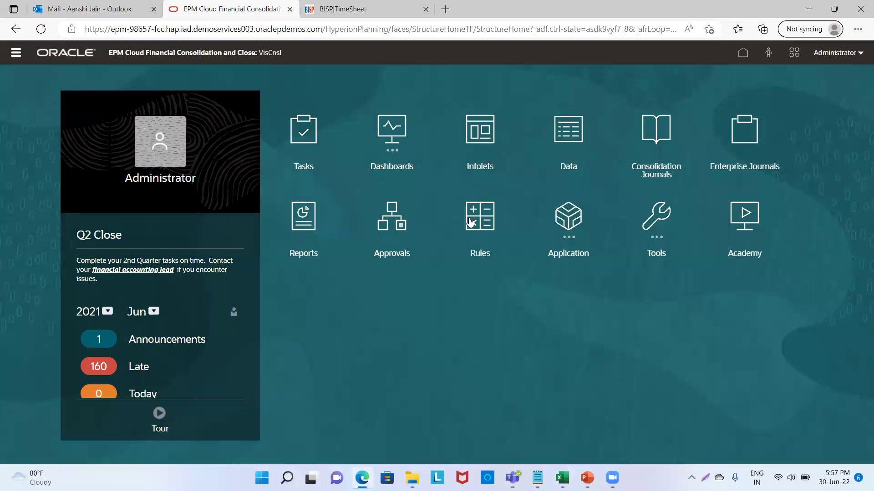
Open Data Management from the EPM Cloud Financial Consolidation and Close home page
left_click(17, 32)
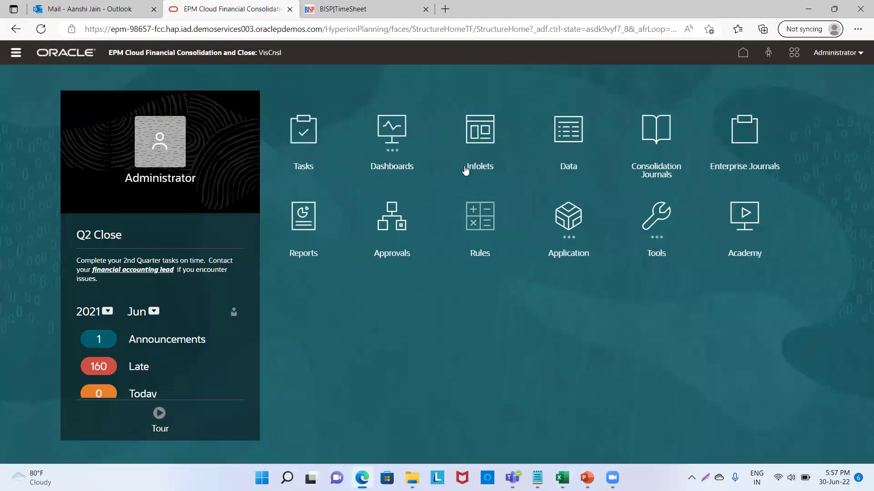
left_click(15, 54)
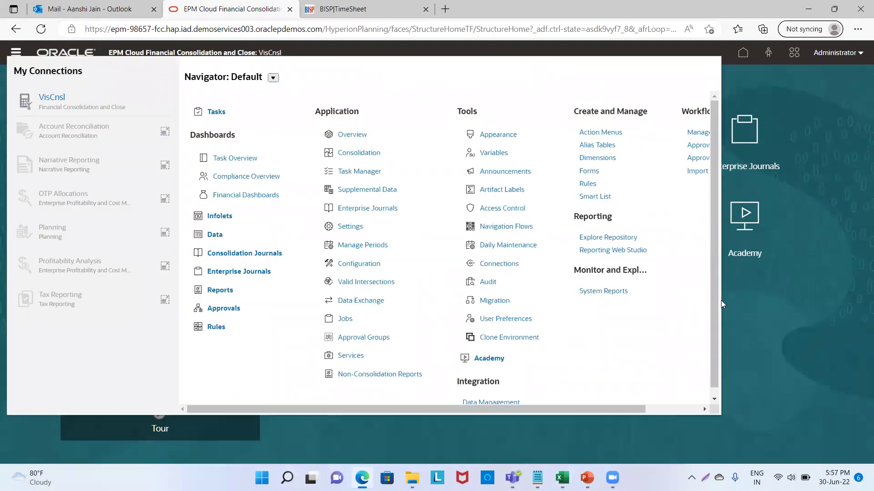
scroll(713, 321, "down", 1)
left_click(484, 396)
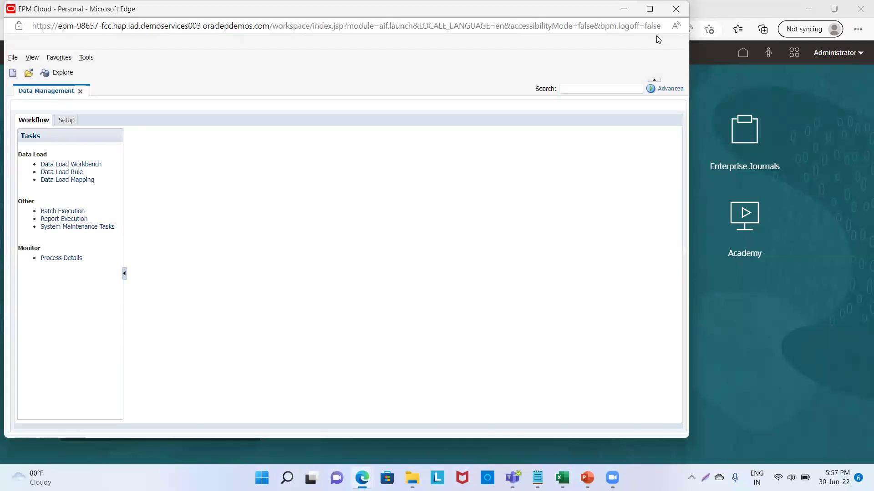
Review the registered source systems and target applications in the Data Management setup
left_click(63, 121)
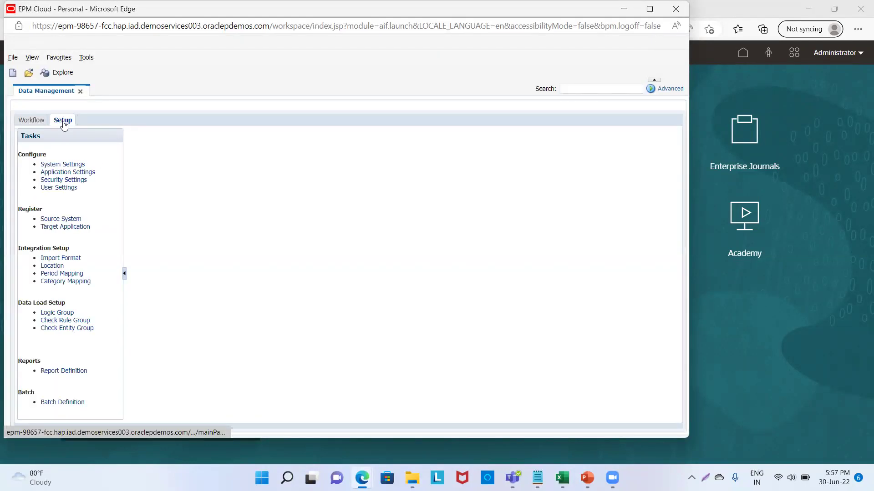
left_click(48, 220)
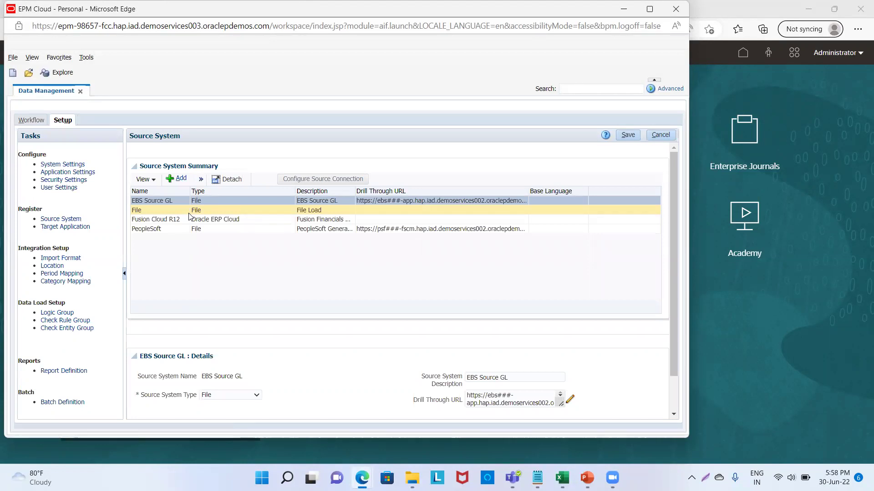
left_click(67, 225)
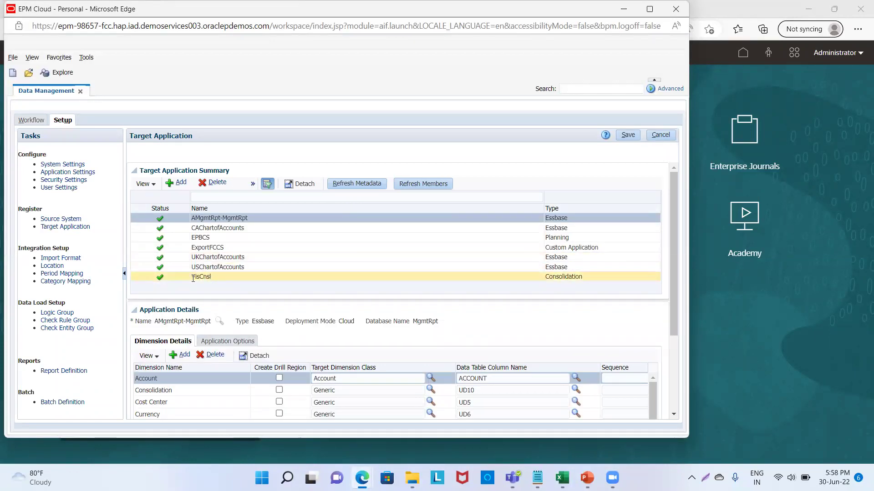
Add a new import format and name it PracMP_IMF
left_click(73, 258)
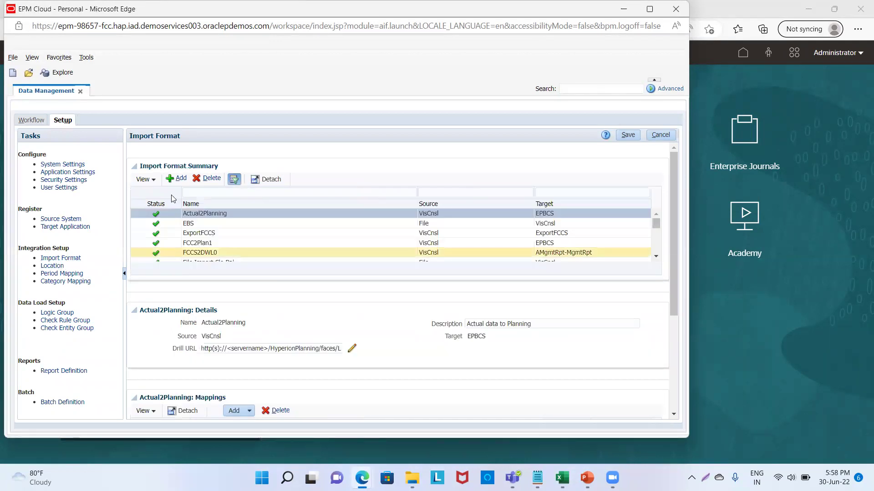
left_click(177, 180)
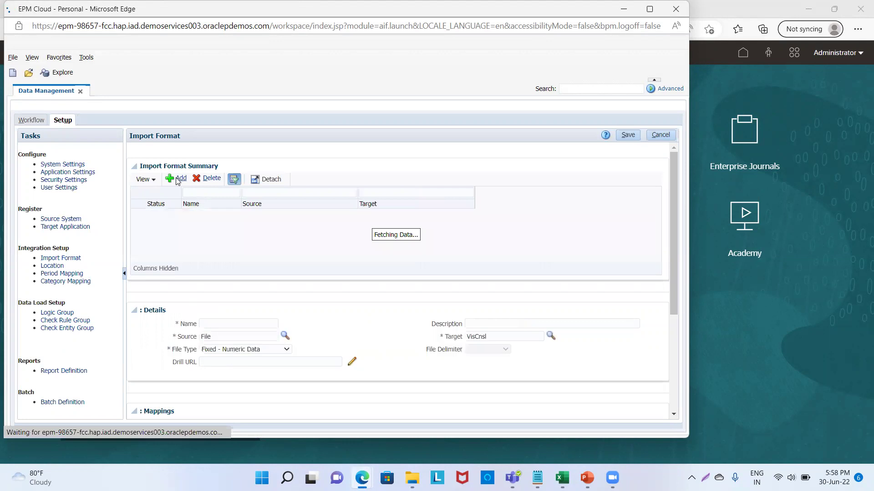
left_click(215, 326)
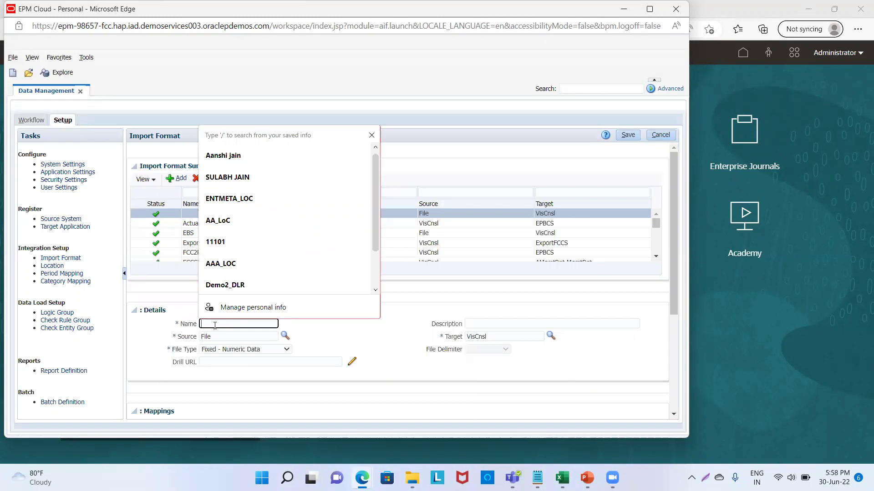
type("PractP")
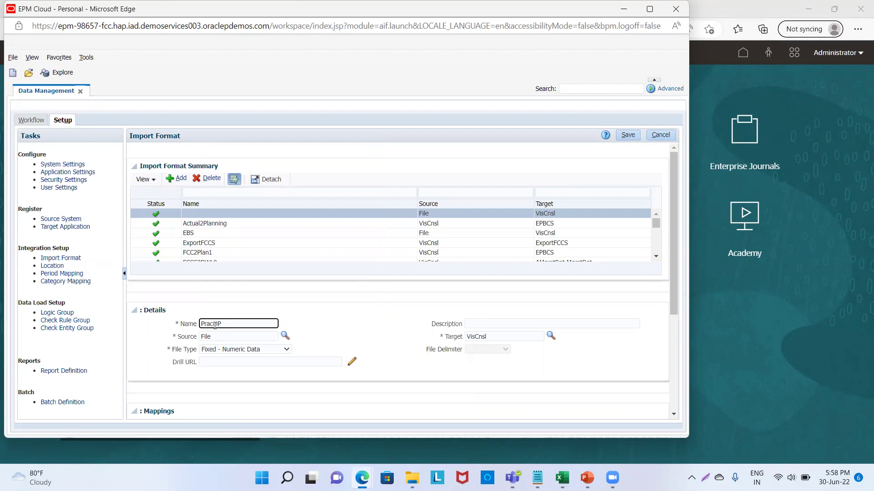
type("_IM")
key("Tab")
key("Tab")
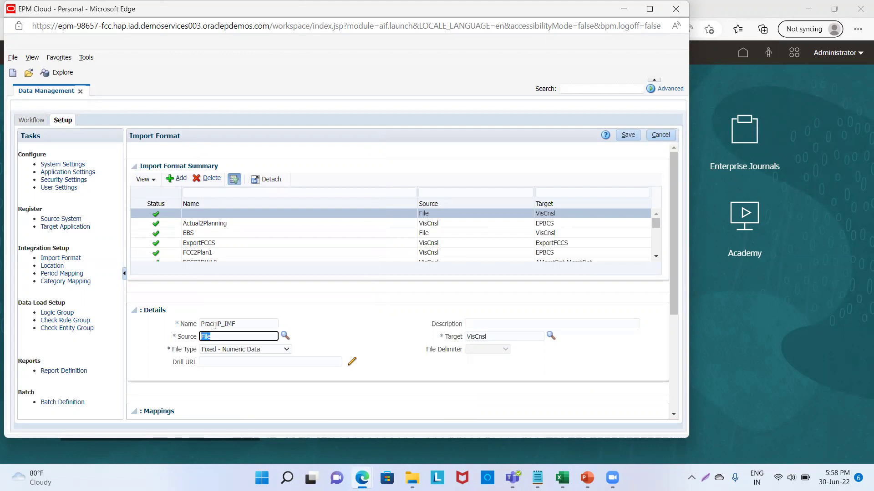
Set the import format's file type to Delimited - Numeric Data with the Comma delimiter and save it
key("Tab")
key("Tab")
key("Tab")
key("Tab")
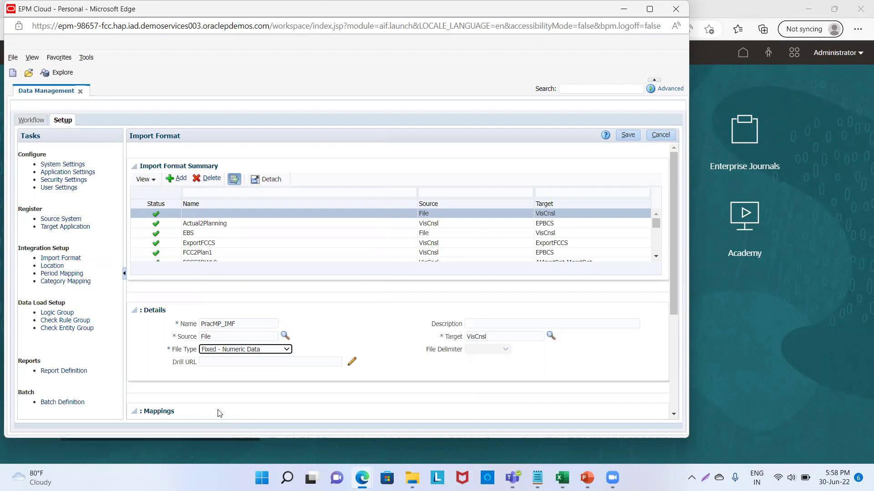
left_click(287, 349)
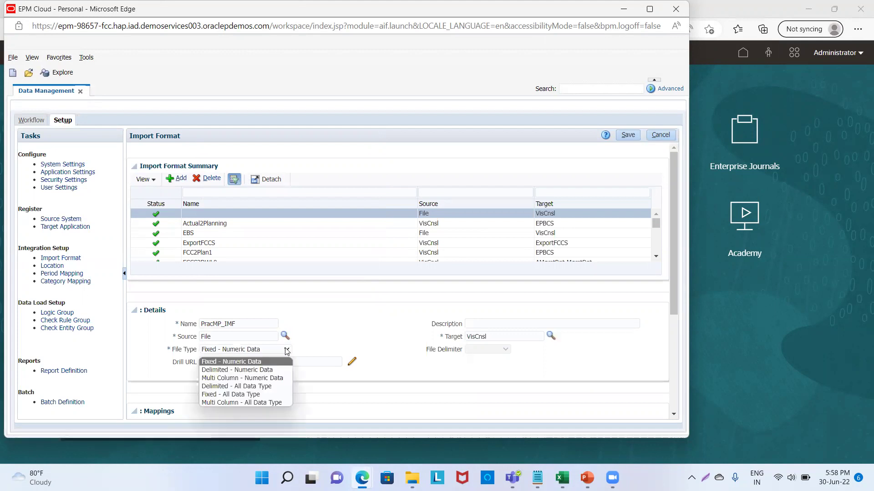
left_click(278, 370)
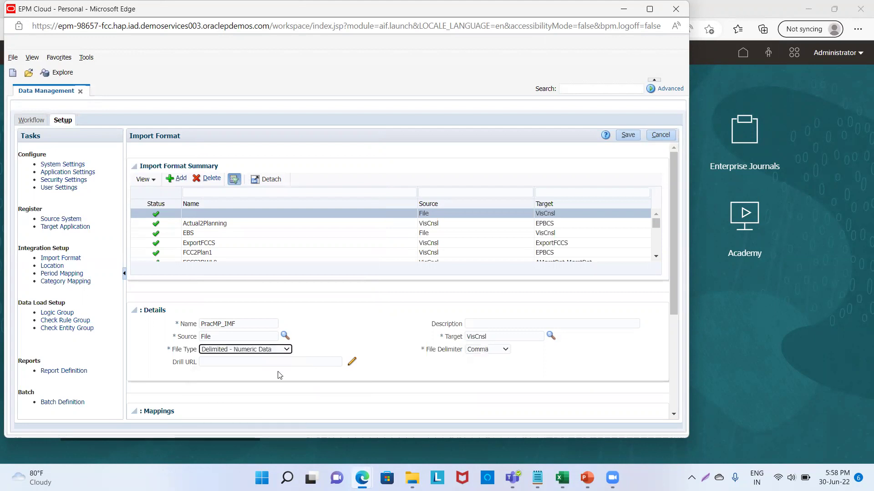
key("Tab")
key("alt+Down")
key("Escape")
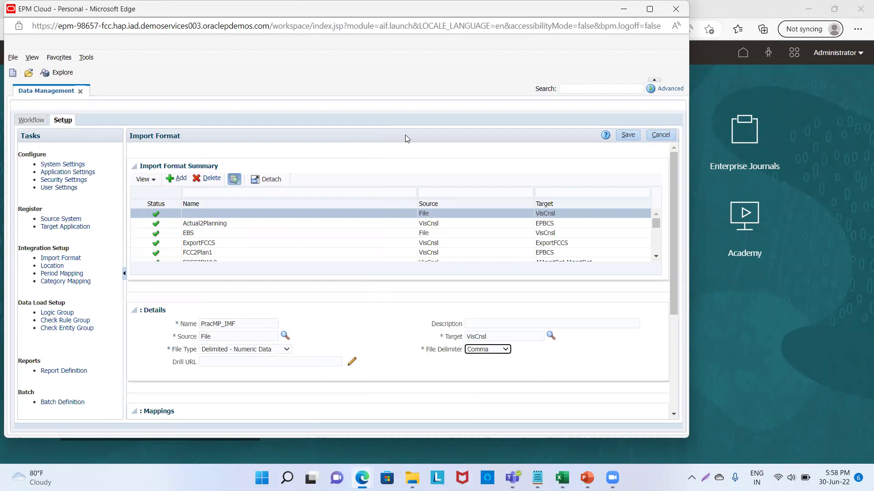
left_click(631, 136)
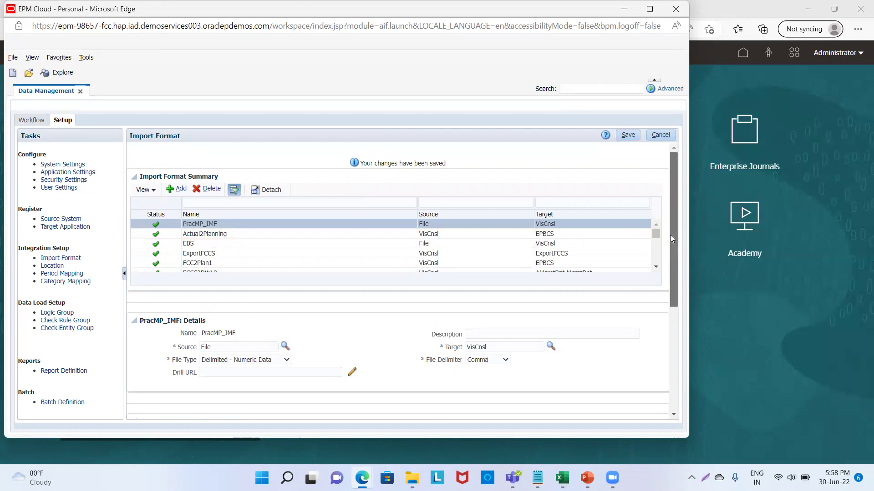
Enter Account as the source column for the Account target in the PracMP_IMF mappings
left_click_drag(670, 235, 688, 378)
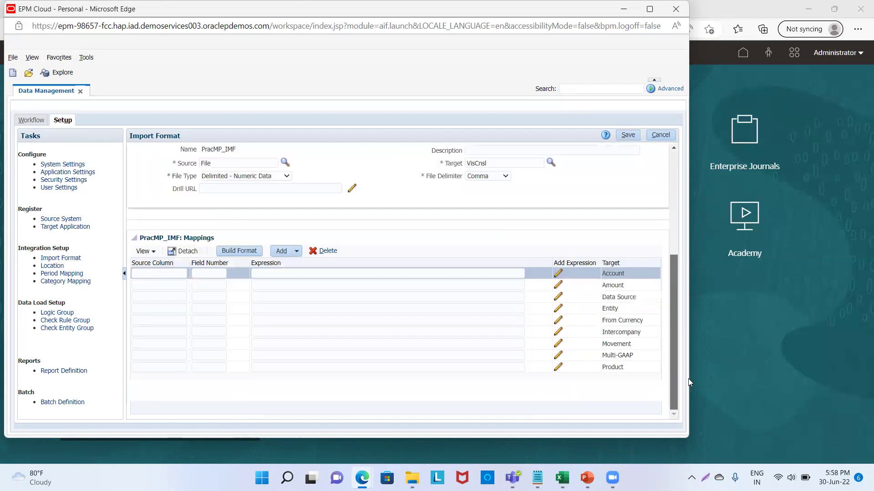
double_click(622, 273)
key("ctrl+c")
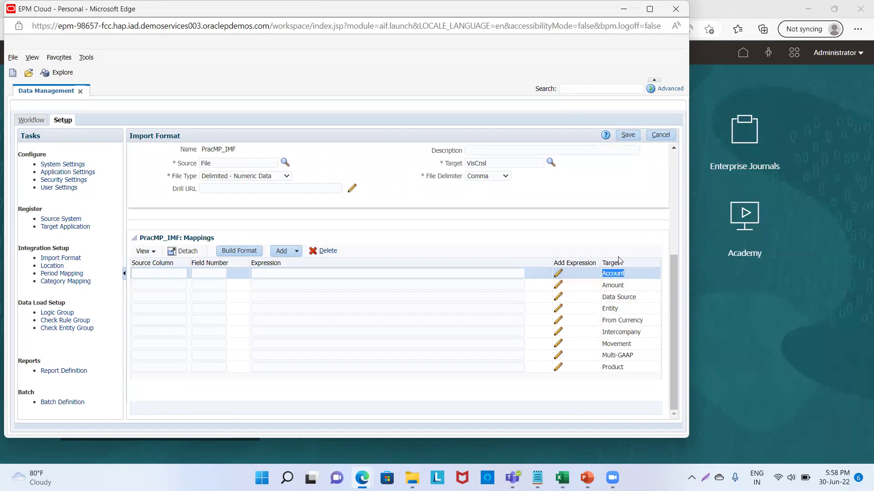
left_click(160, 274)
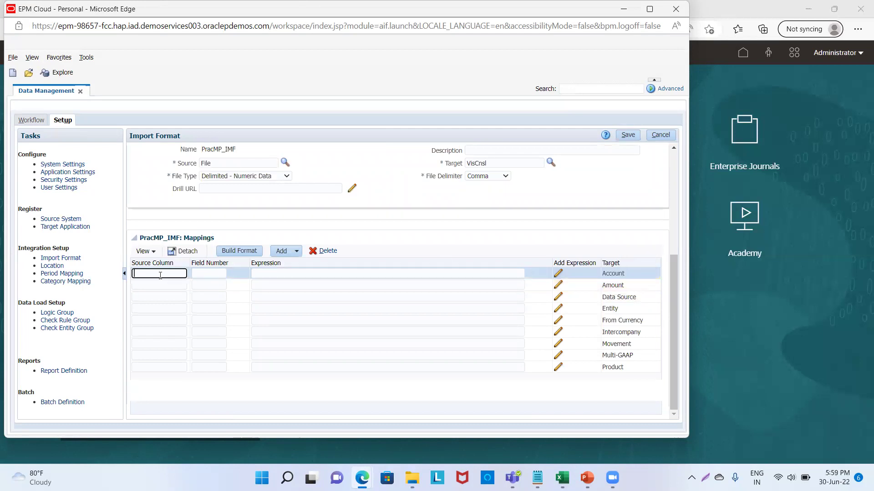
key("ctrl+v")
Check the column order in the Multiperiod Data workbook in Excel, set the Account mapping's field number to 1, and save the import format
left_click(199, 272)
key("alt+Tab")
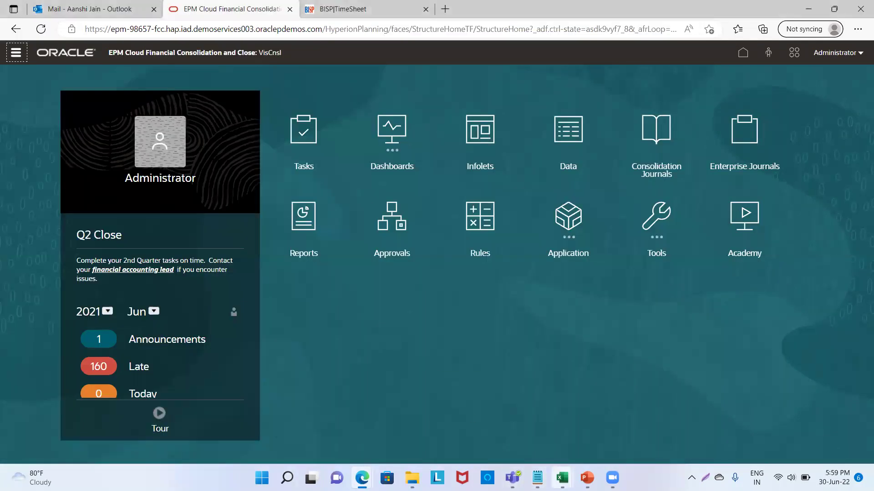
left_click(562, 478)
left_click(510, 445)
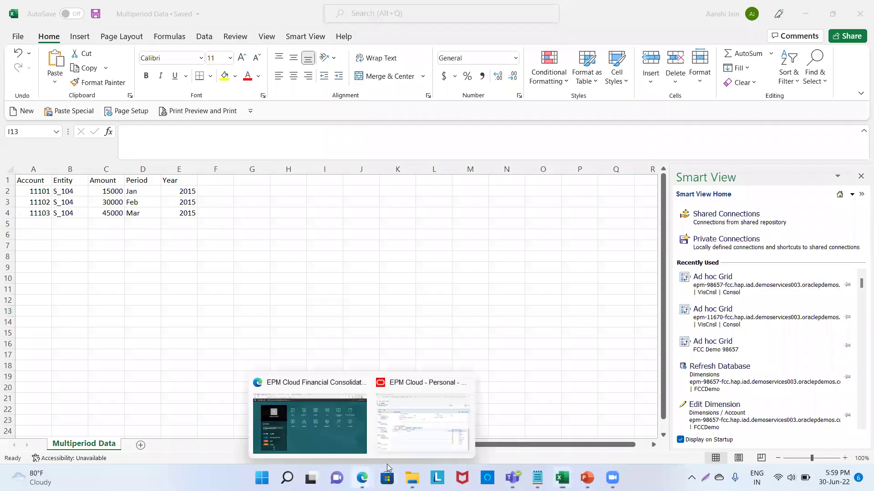
left_click(422, 438)
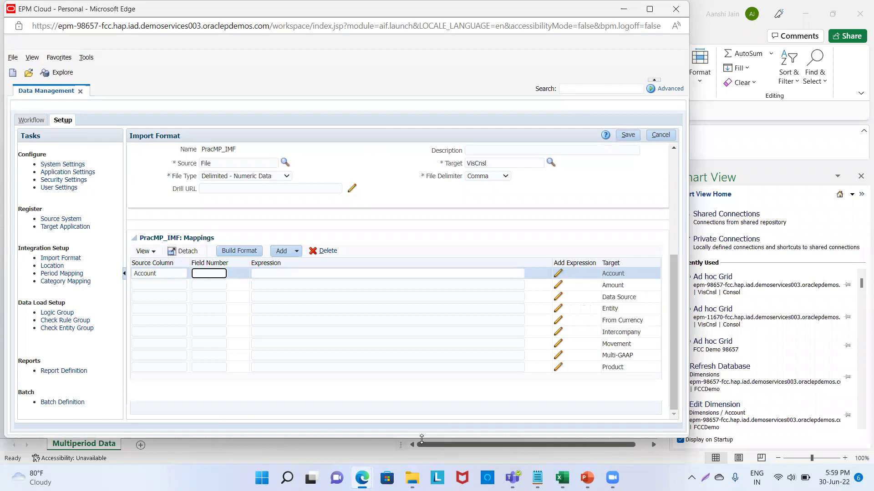
left_click(422, 442)
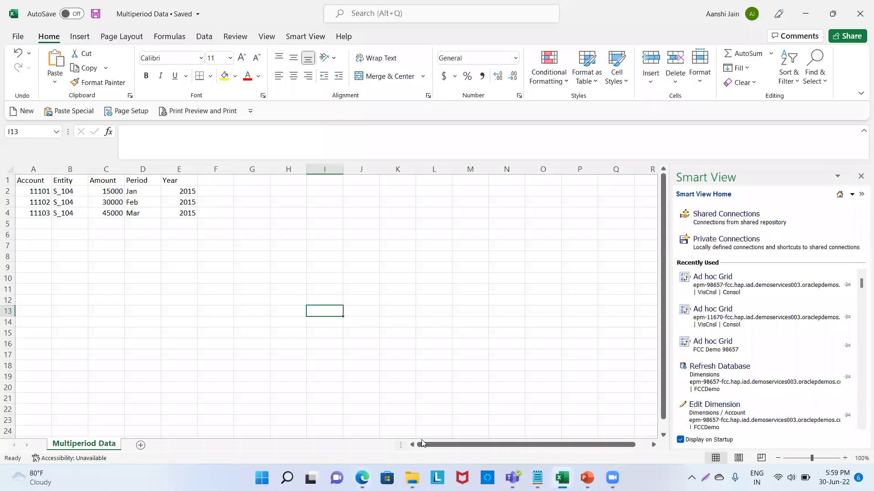
left_click(62, 178)
key("alt+Tab")
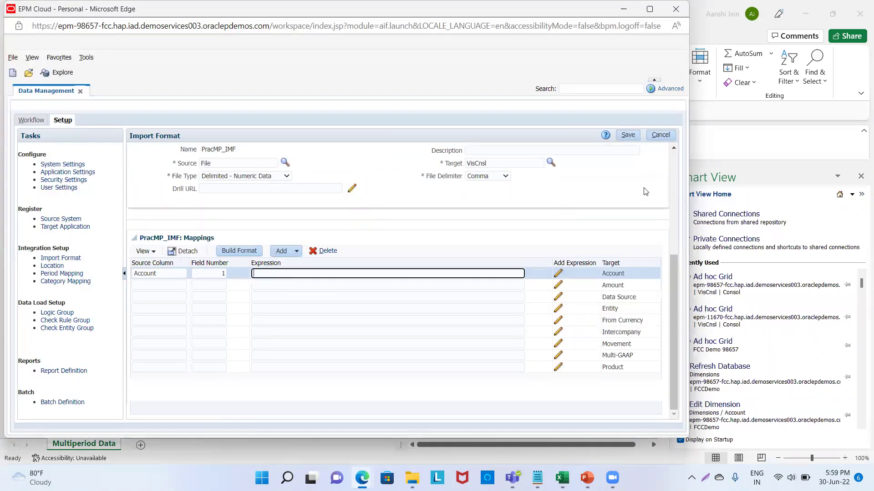
left_click(628, 135)
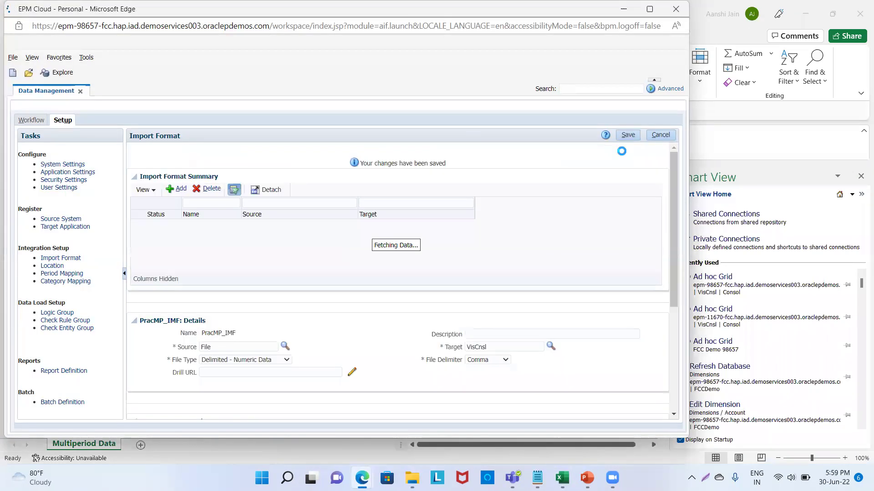
Enter Amount as the source column for the Amount target in the mappings
left_click_drag(675, 252, 674, 355)
left_click(622, 284)
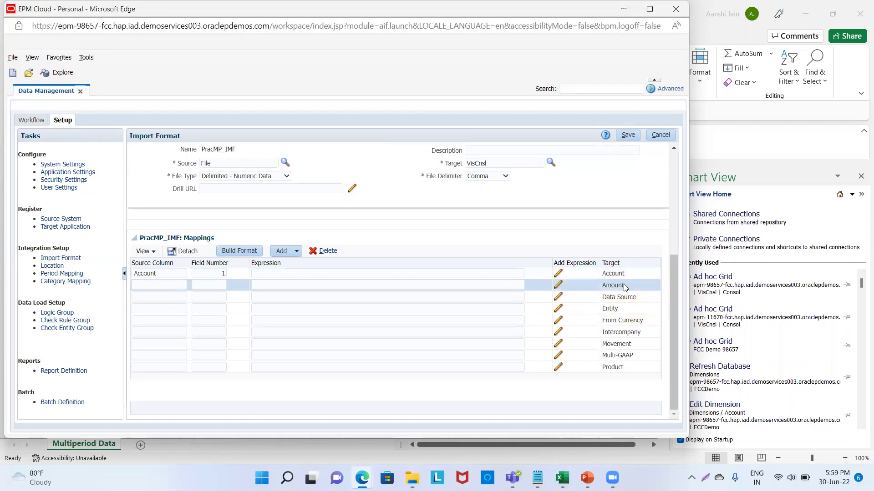
left_click(625, 286)
left_click(133, 285)
type("Amount")
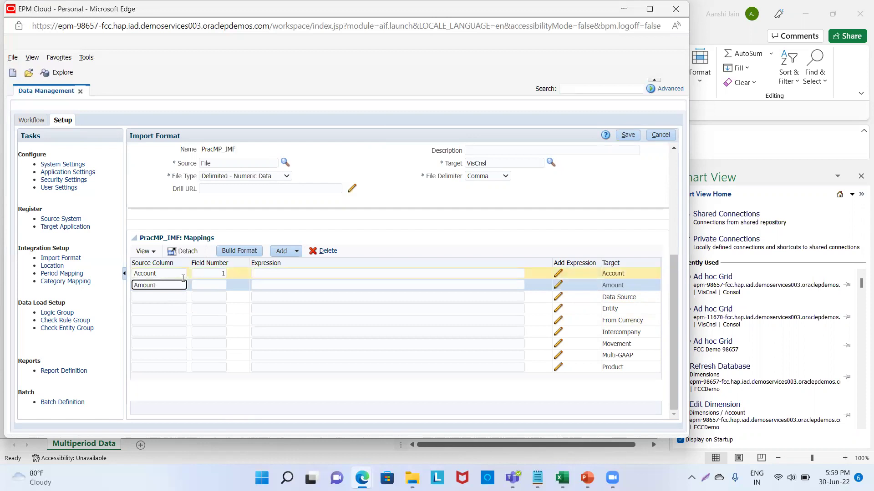
Check the Amount column's position in the Excel workbook, set the Amount mapping's field number to 23, and save the import format
left_click(215, 281)
key("alt+Tab")
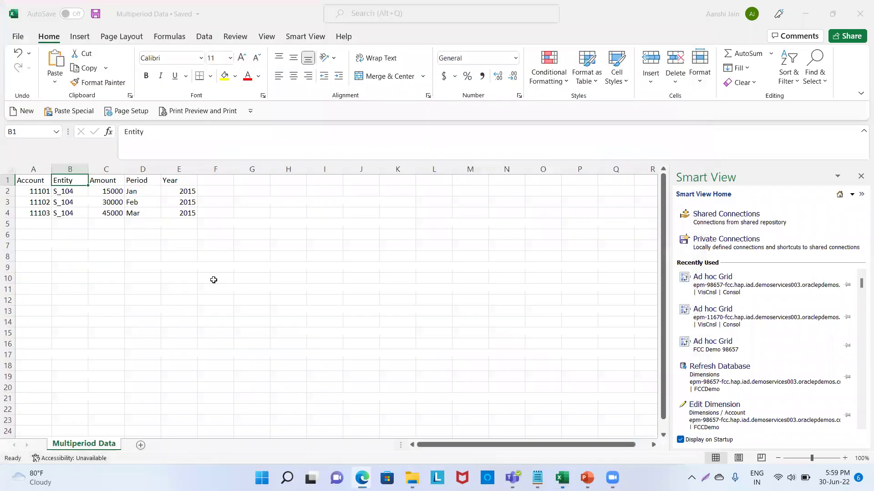
key("alt+Tab")
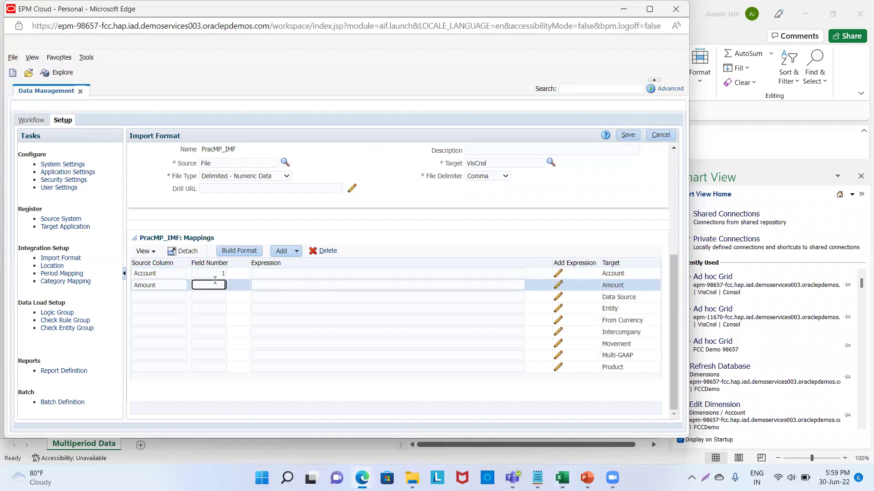
left_click(312, 287)
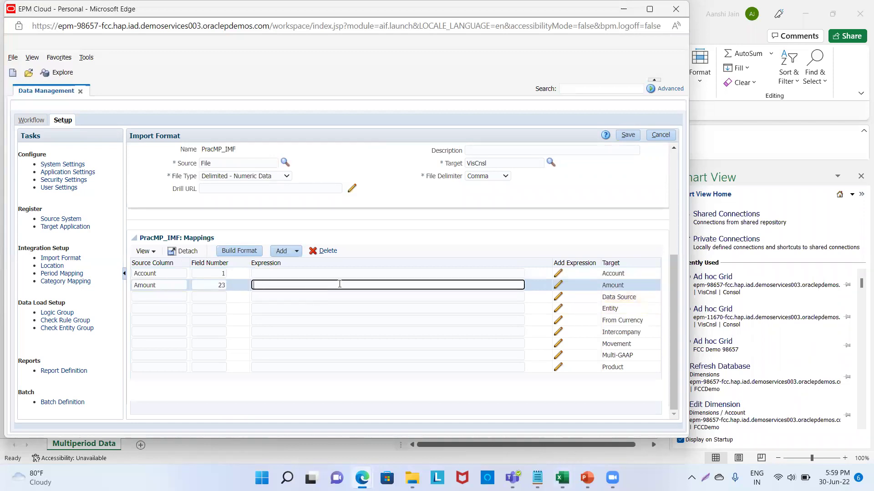
left_click(628, 137)
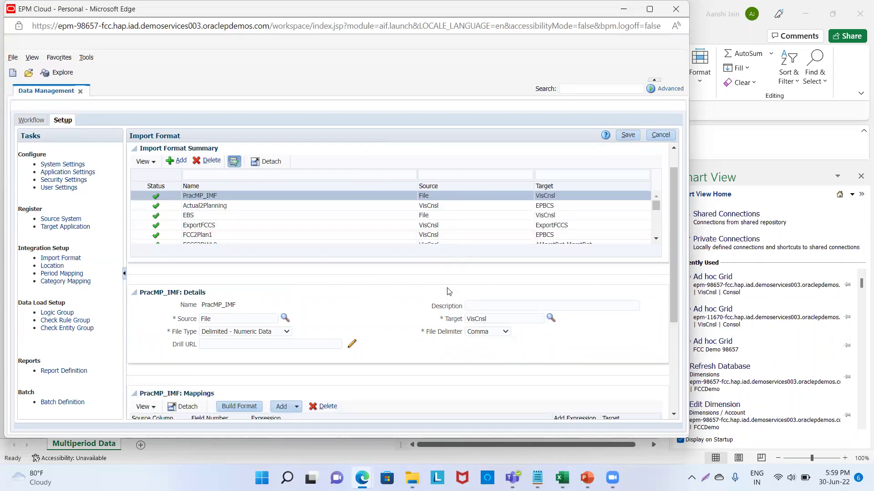
Correct the Amount mapping's field number to 3 and save the import format
scroll(214, 296, "down", 5)
left_click(212, 301)
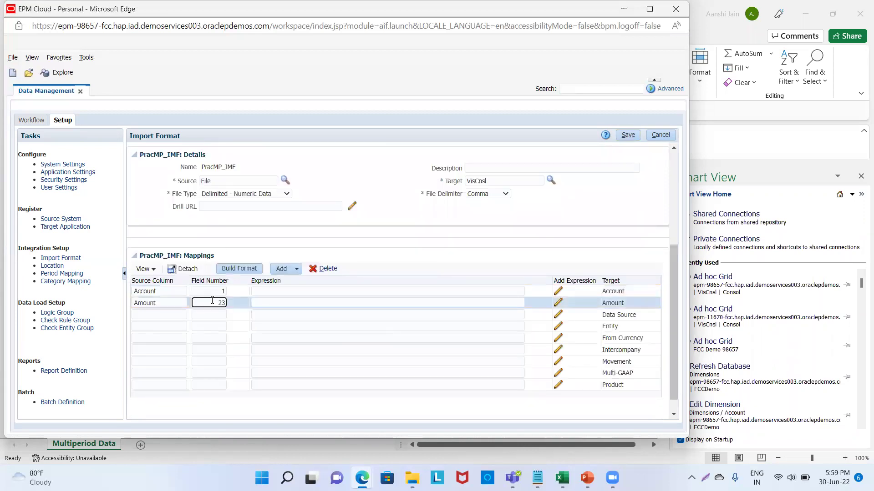
key("Delete")
left_click(628, 134)
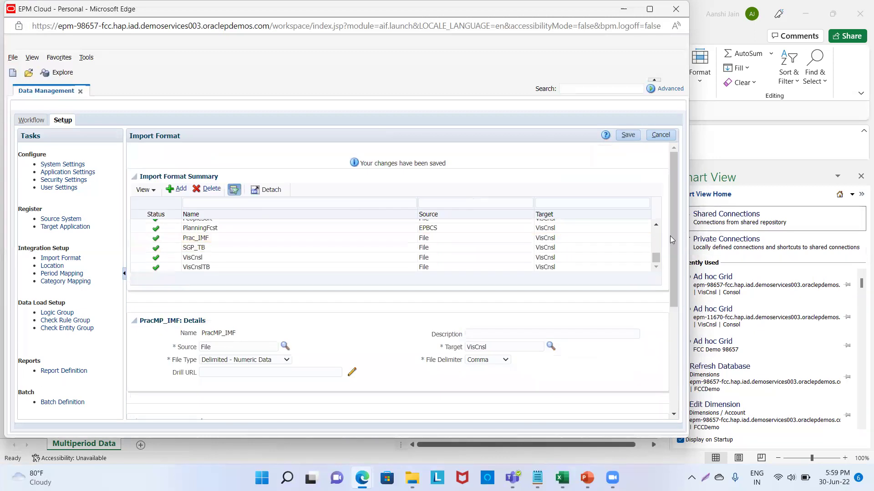
Map the Data Source target to a source column named Data Source with field number 2
left_click_drag(656, 258, 673, 347)
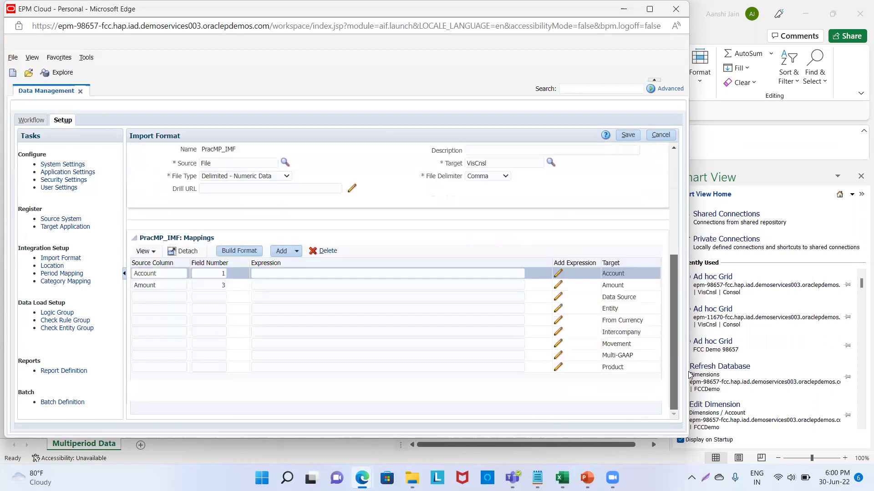
double_click(630, 297)
triple_click(630, 296)
key("ctrl+c")
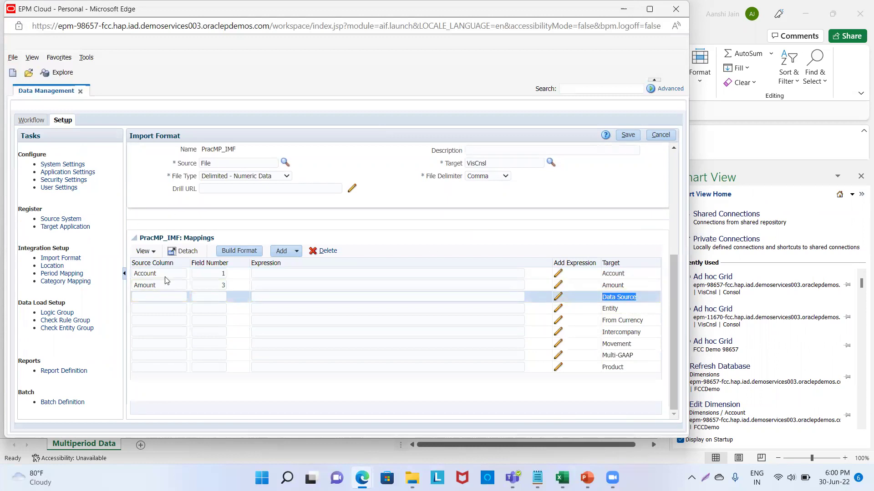
left_click(172, 298)
key("ctrl+v")
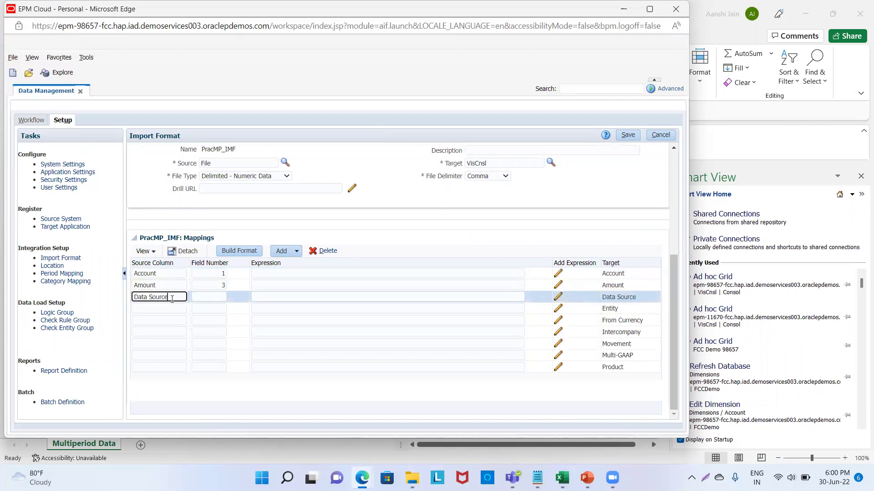
left_click(199, 297)
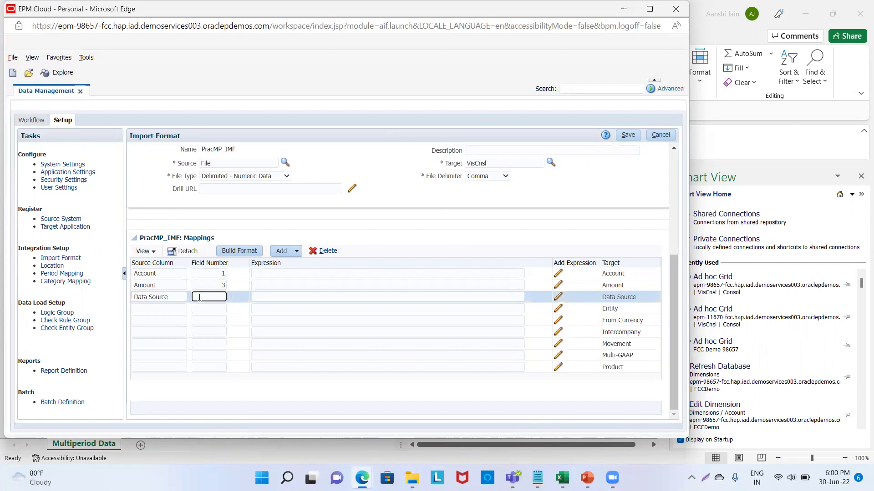
type("2")
Set the Data Source mapping's expression to FCCS_Managed Data and save the import format
left_click(262, 295)
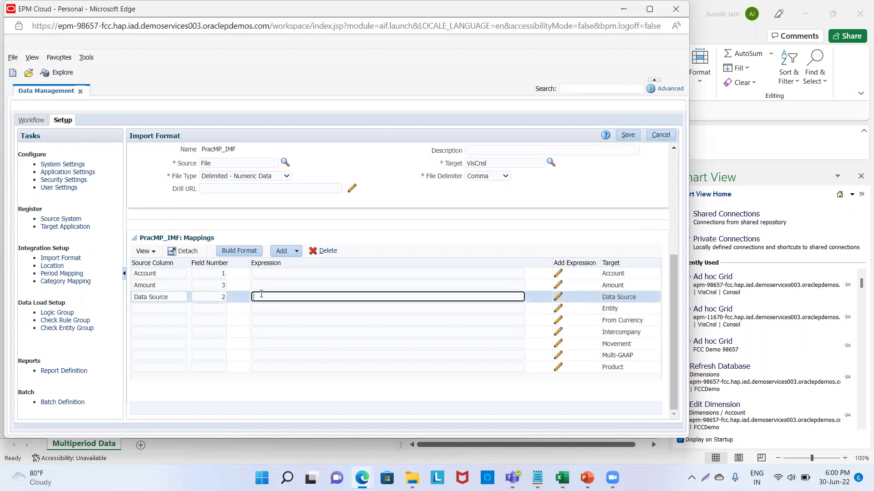
type("FCCS_Managed Data")
left_click(628, 136)
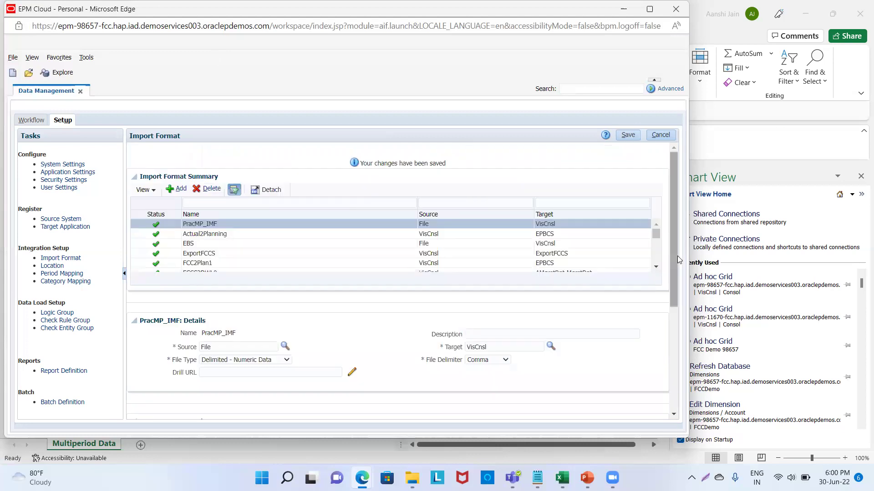
Map the Entity target to a source column named Entity with field number 2
scroll(678, 264, "down", 4)
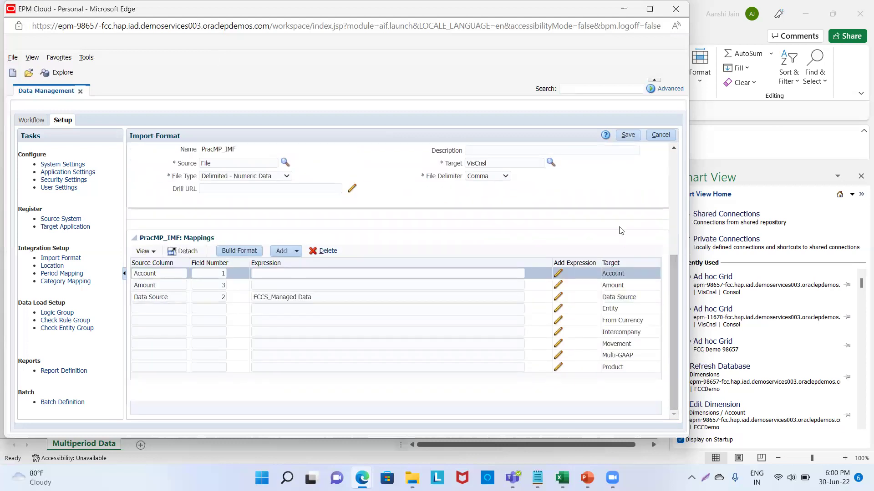
left_click(611, 308)
double_click(612, 307)
key("ctrl+c")
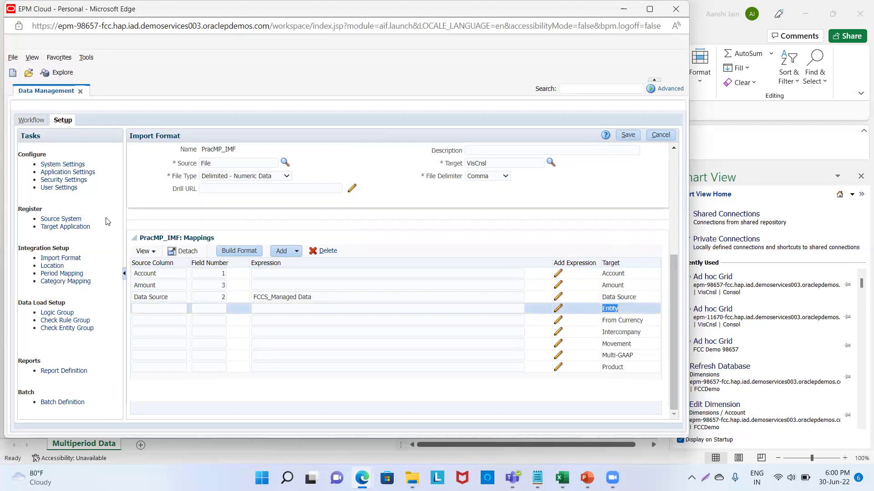
left_click(142, 309)
key("ctrl+v")
left_click(217, 308)
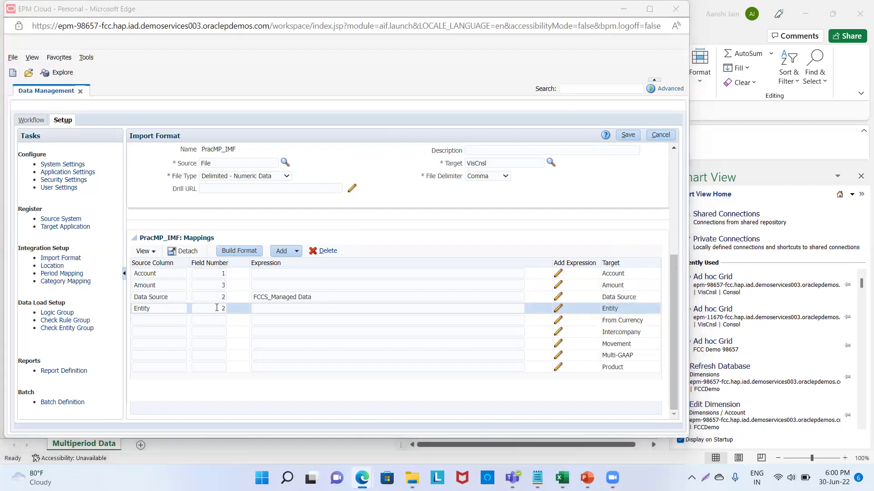
Check the Entity mapping against the Excel workbook and save the import format
key("alt+Tab")
key("alt+Tab")
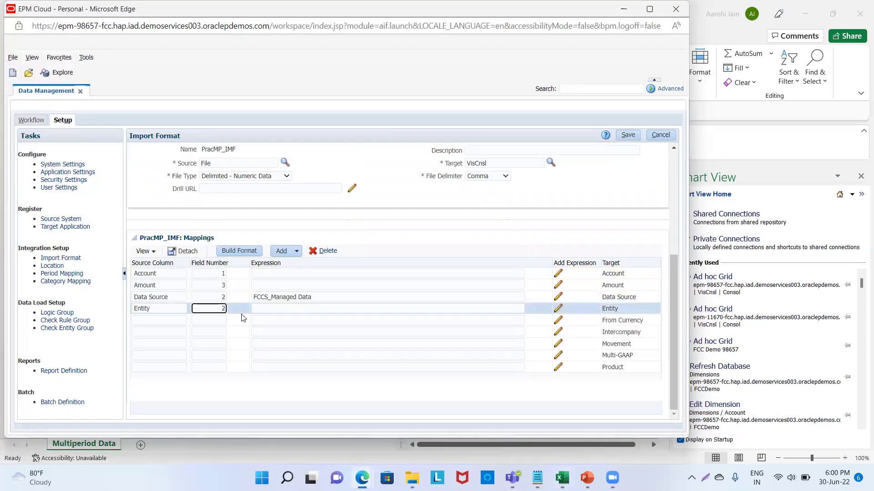
triple_click(277, 297)
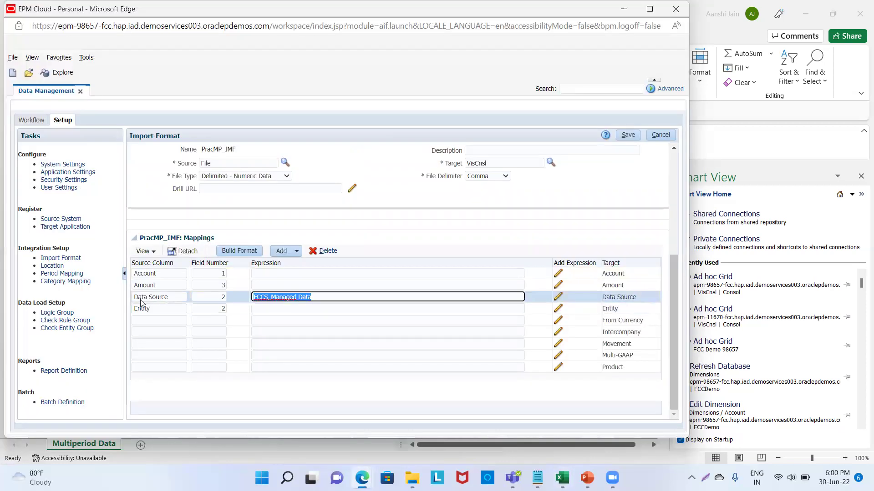
left_click(629, 135)
Map the From Currency target to a source column named From Currency with field number 2
left_click_drag(671, 252, 681, 346)
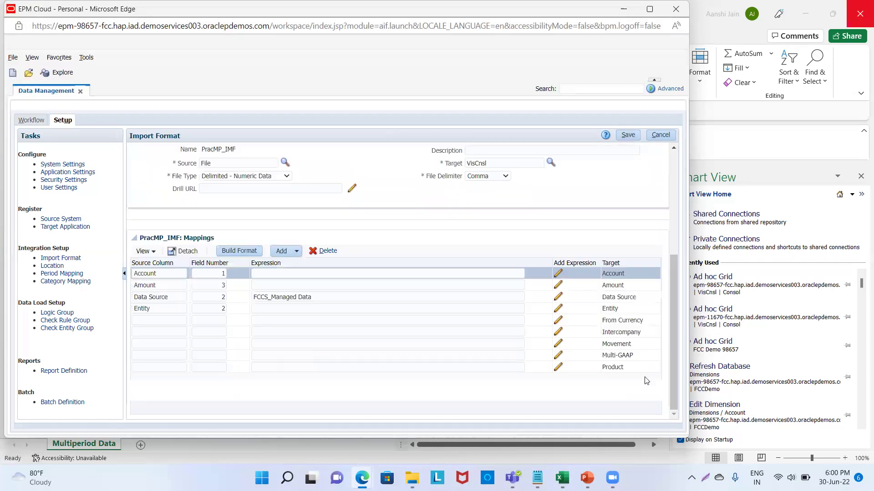
double_click(640, 320)
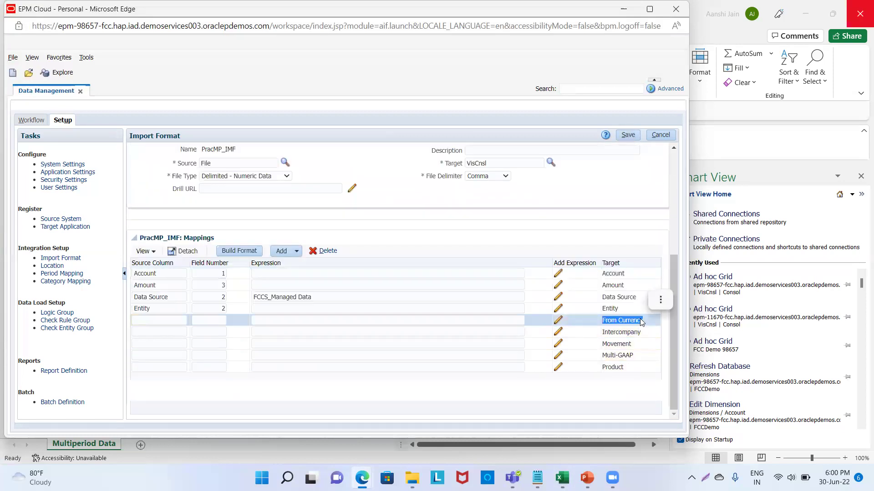
triple_click(612, 319)
left_click(164, 319)
key("ctrl+v")
left_click(217, 321)
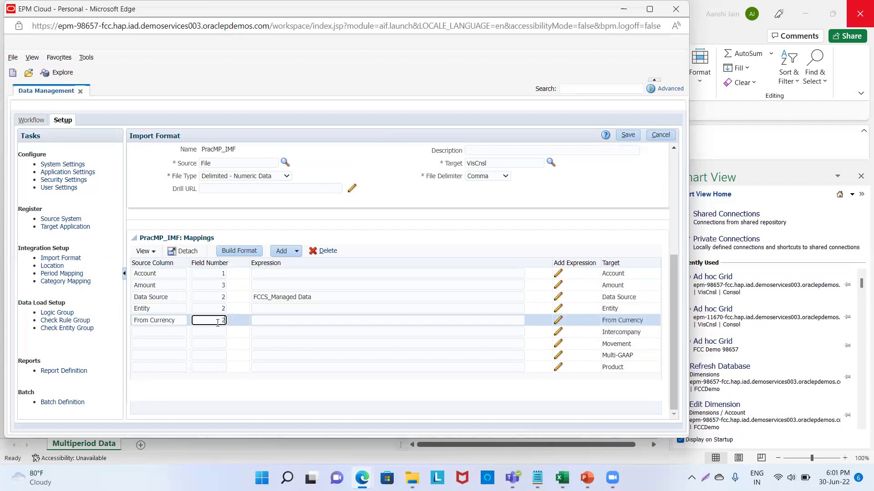
Set the From Currency mapping's expression to Entity Currency and save the import format
left_click(344, 321)
type("Entity")
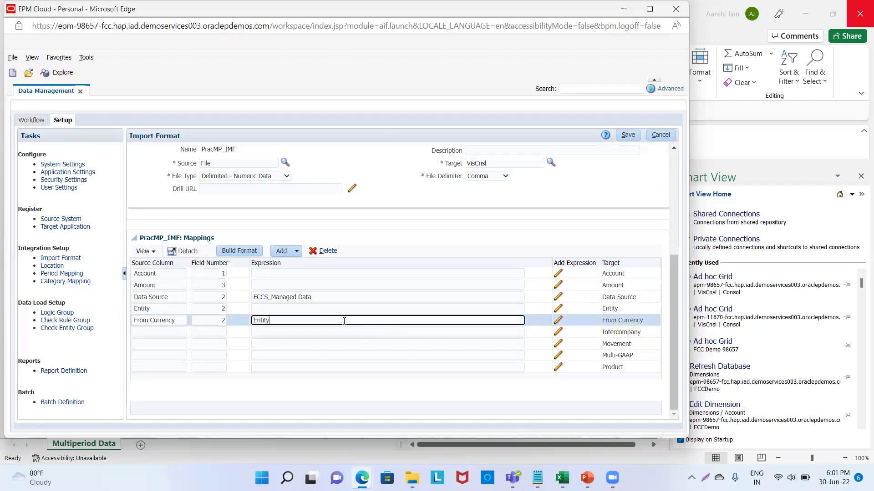
type(" Currency")
left_click(627, 135)
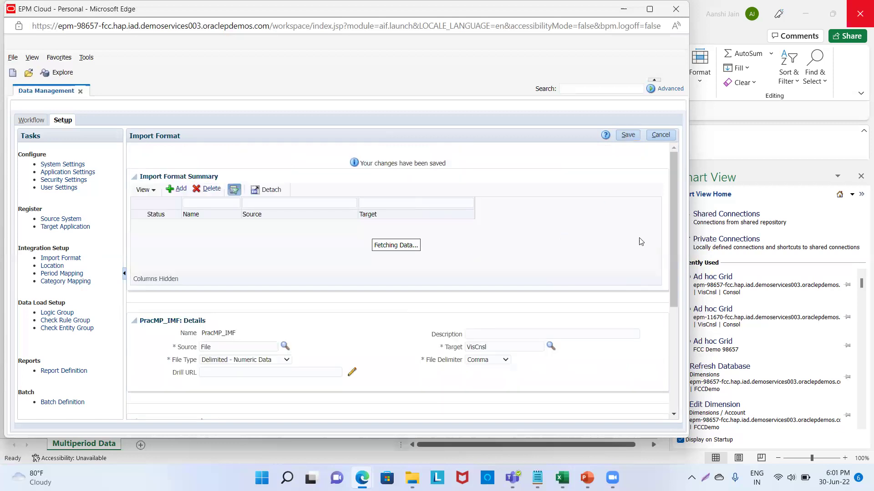
Map the Intercompany target to a source column named Intercompany with field number 2
left_click_drag(674, 224, 673, 327)
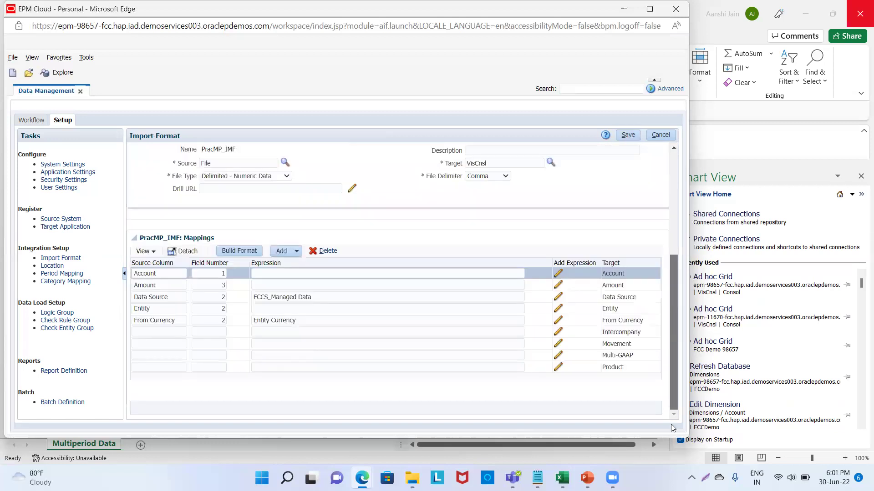
left_click(638, 333)
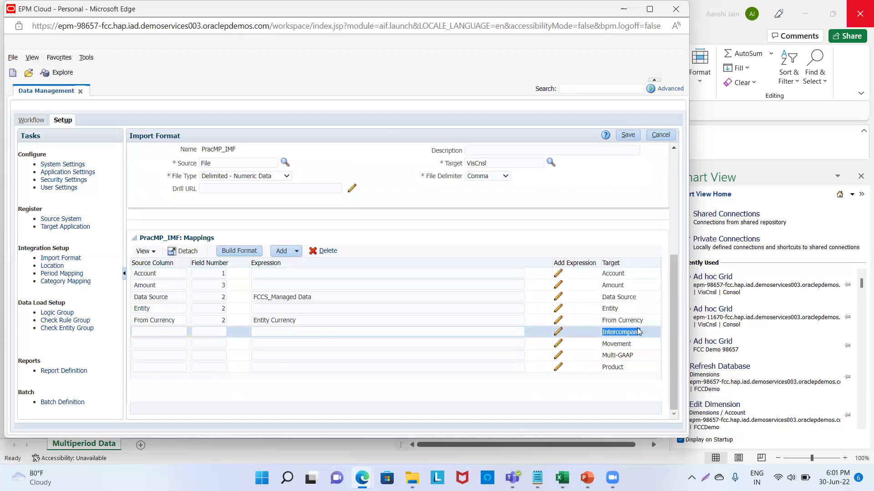
left_click(143, 333)
key("ctrl+v")
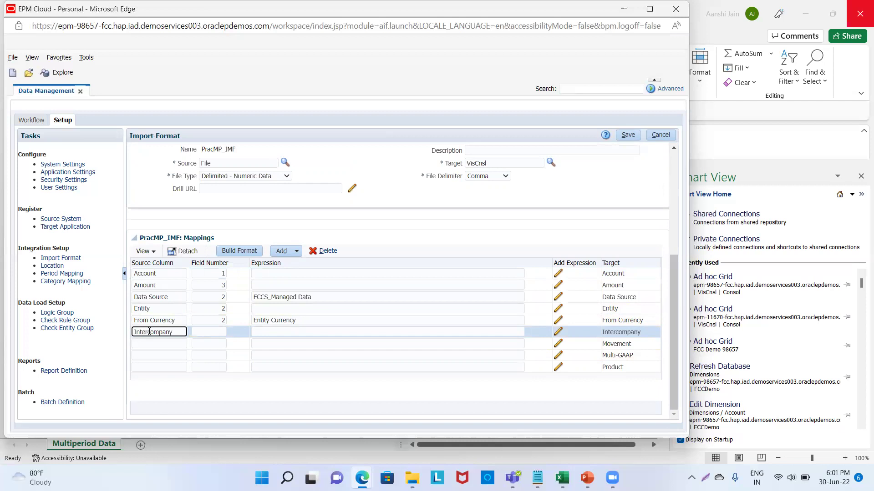
left_click(207, 333)
type("2")
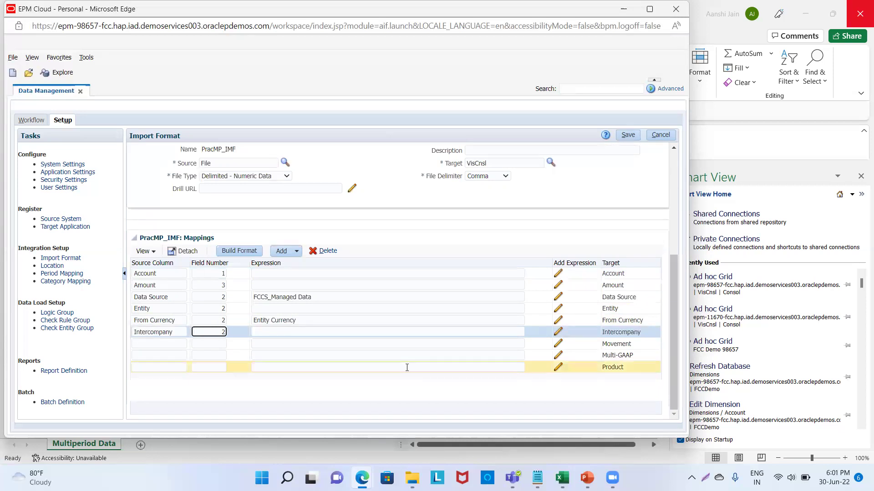
Set the Intercompany mapping's expression to FCCS_No Intercompany and save the import format
left_click(347, 332)
type("FCCS")
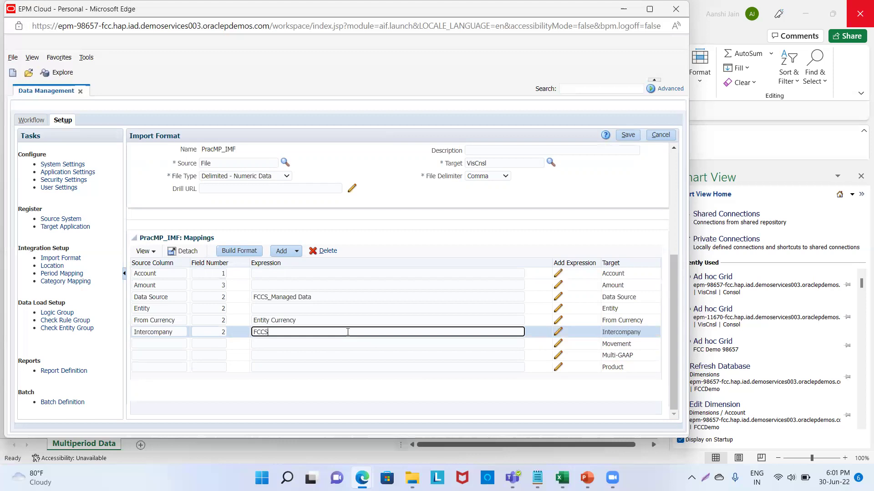
type("_No Intercompany")
left_click(629, 135)
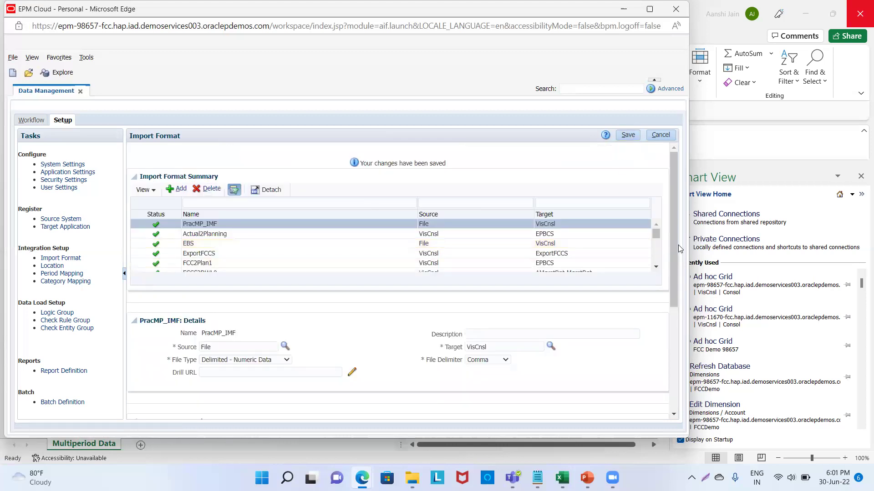
Map the Movement target to a source column named Movement with field number 2
scroll(681, 286, "down", 4)
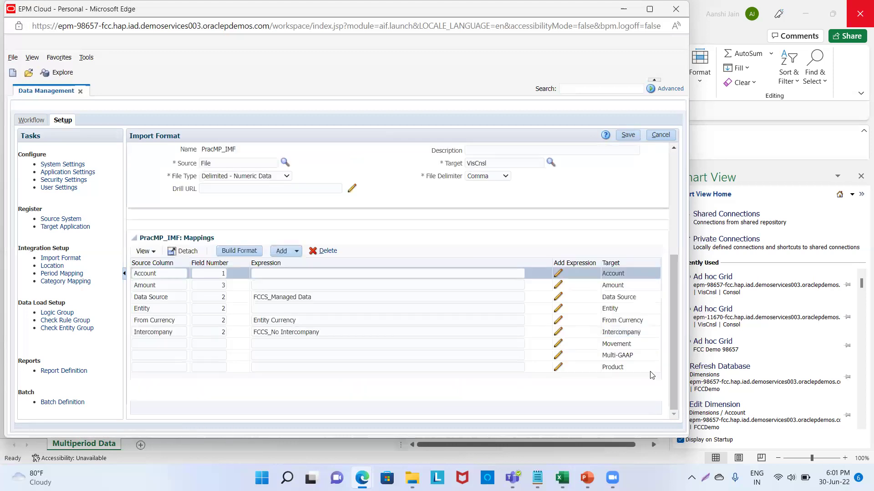
left_click(629, 344)
double_click(628, 344)
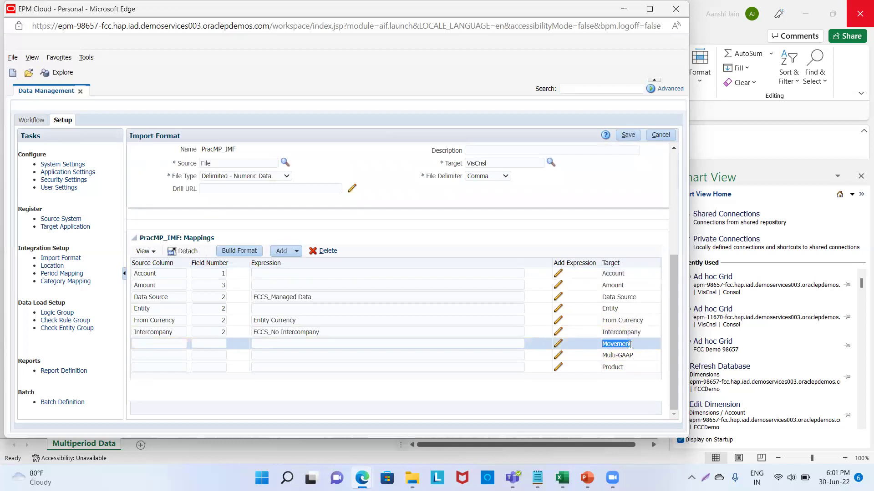
left_click(160, 343)
key("ctrl+v")
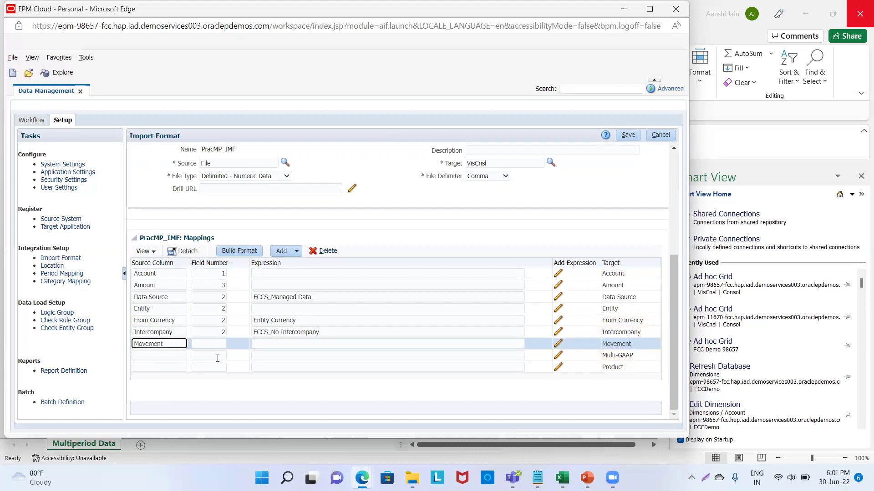
left_click(219, 343)
Set the Movement mapping's expression to FCCS_No Movement and save the import format
left_click(286, 342)
type("FCCS")
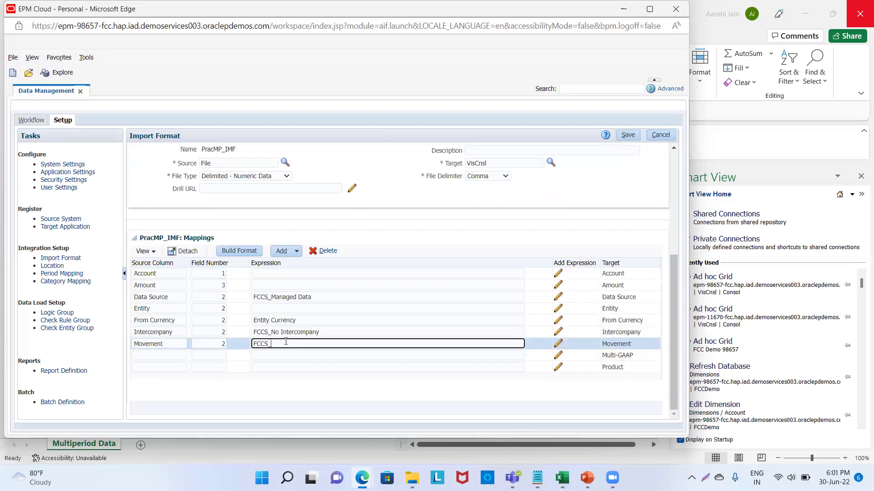
type("_No Movement")
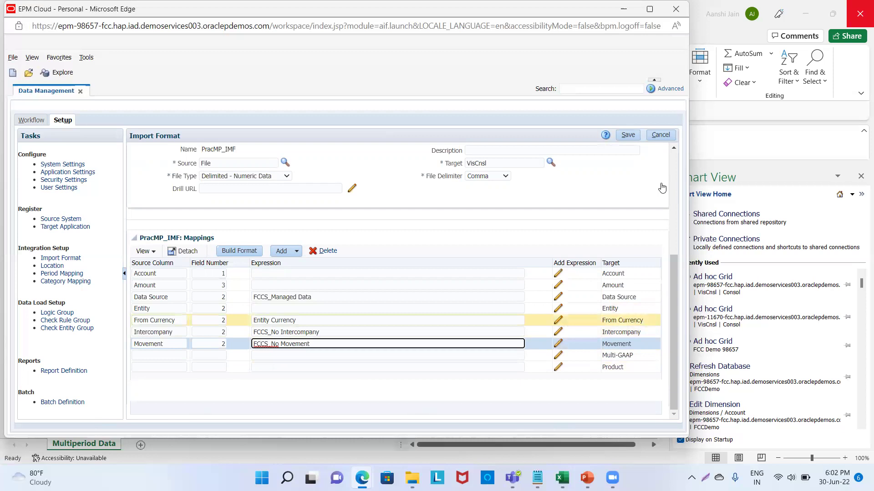
left_click(628, 135)
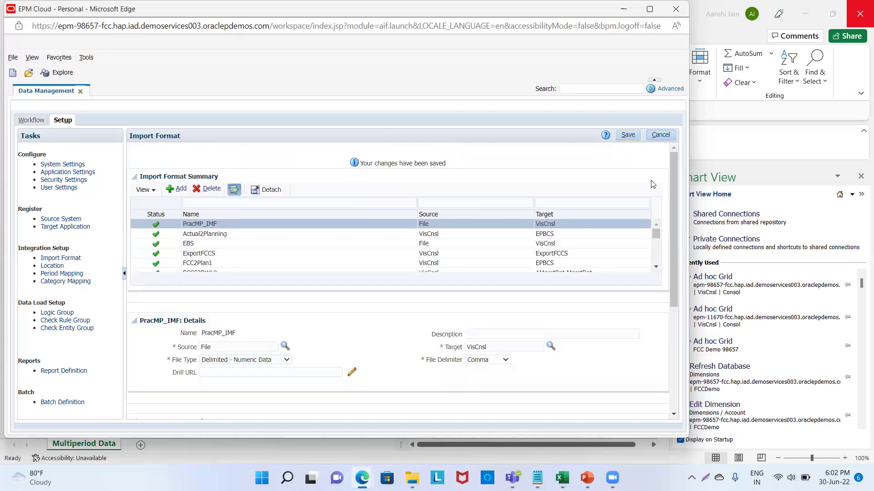
Map the Multi-GAAP target to a source column named Multi-GAAP with field number 2
scroll(675, 225, "down", 4)
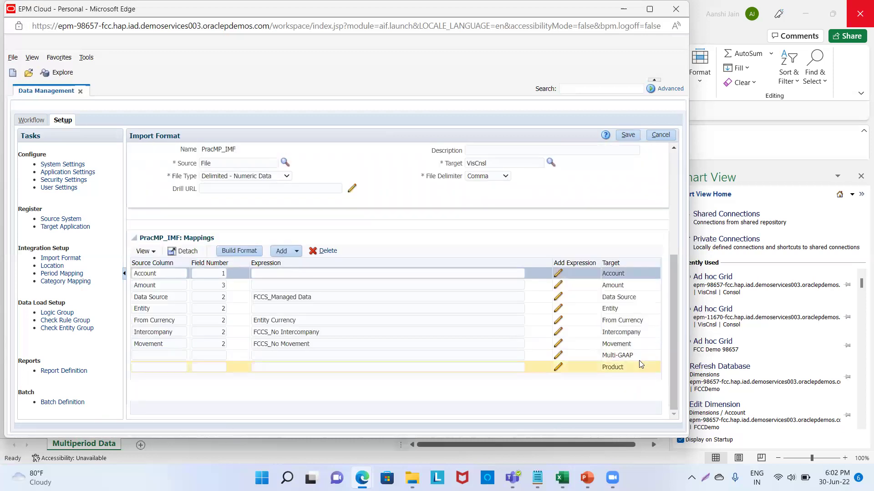
double_click(630, 354)
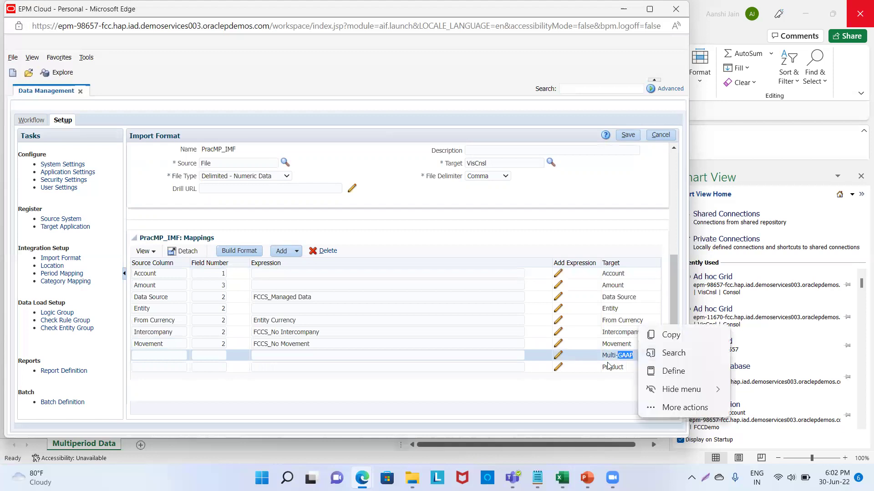
left_click(617, 357)
triple_click(625, 354)
key("ctrl+c")
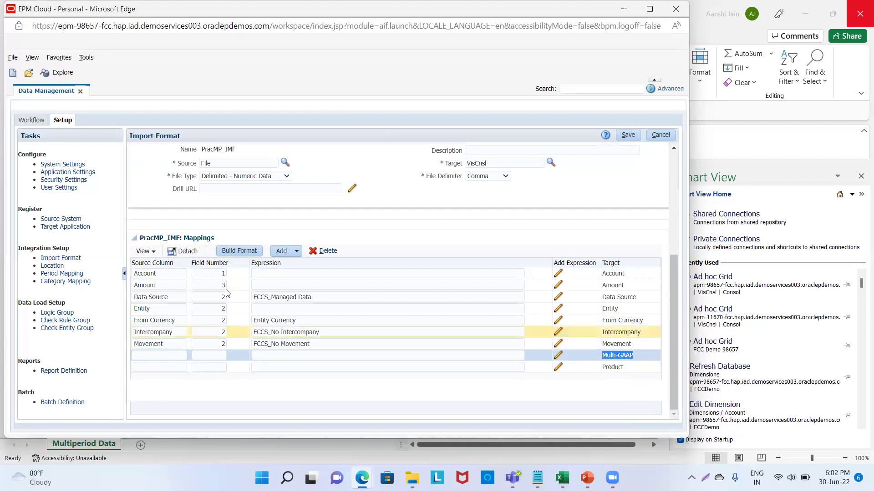
left_click(165, 359)
key("ctrl+v")
left_click(201, 354)
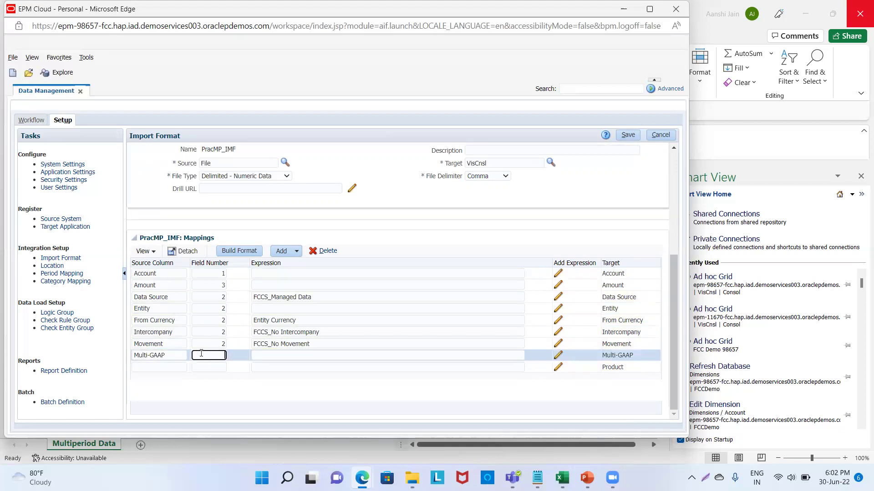
Set the Multi-GAAP mapping's expression to FCCS_Local GAAP and save the import format
left_click(276, 355)
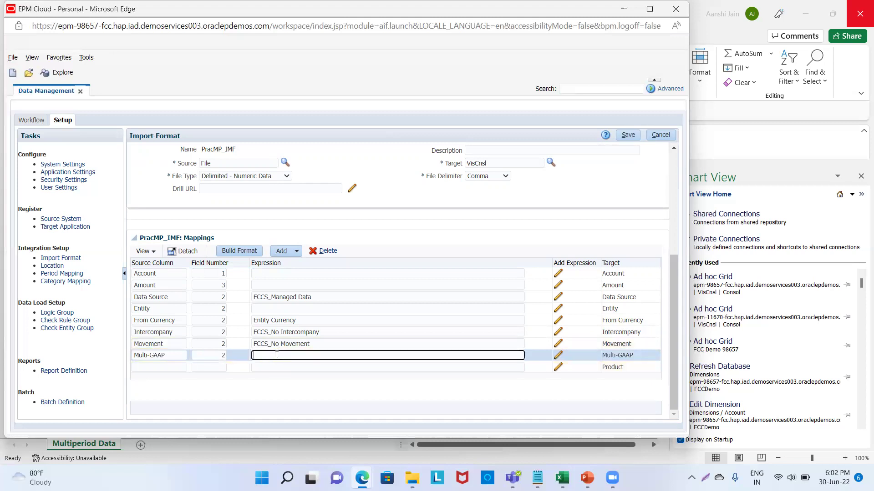
type("F")
type("CCS")
type("_Lo")
type("cal ")
type("F")
type("GAAP")
left_click(628, 135)
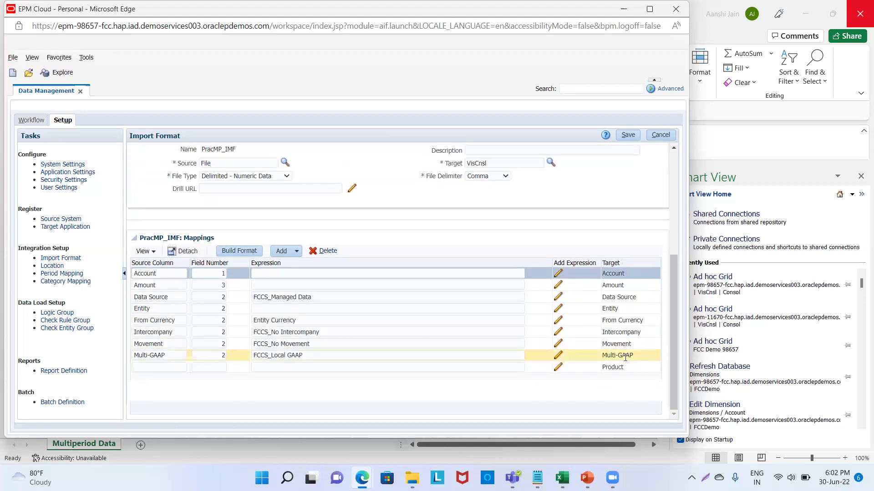
Map the Product target to a source column named Product with field number 2
left_click(626, 366)
key("ctrl+c")
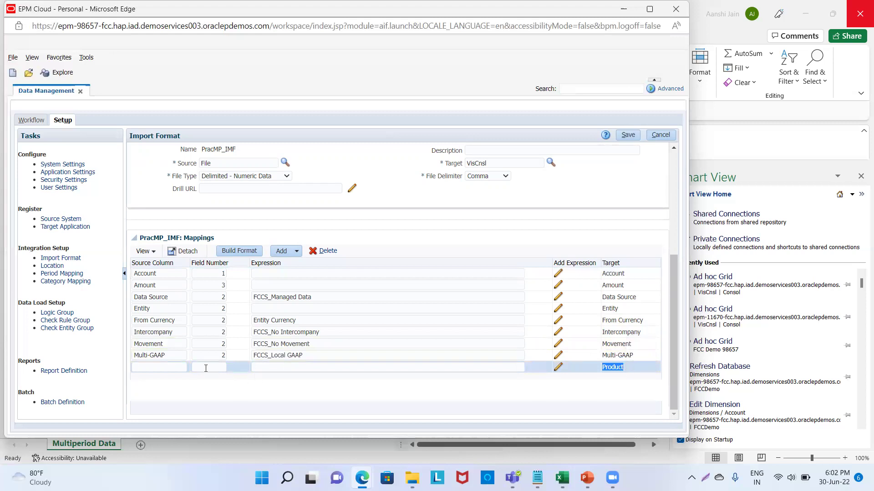
left_click(151, 366)
key("ctrl+v")
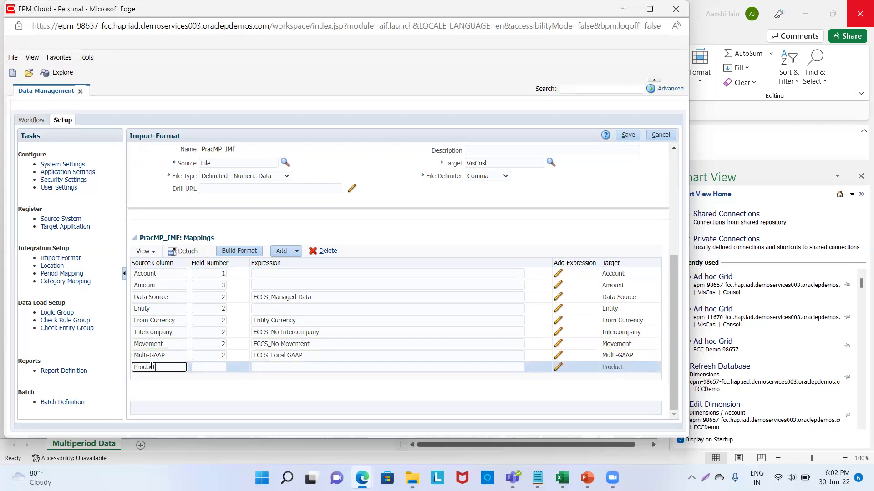
left_click(204, 368)
type("2")
Set the Product mapping's expression to No Product and save the import format
left_click(261, 368)
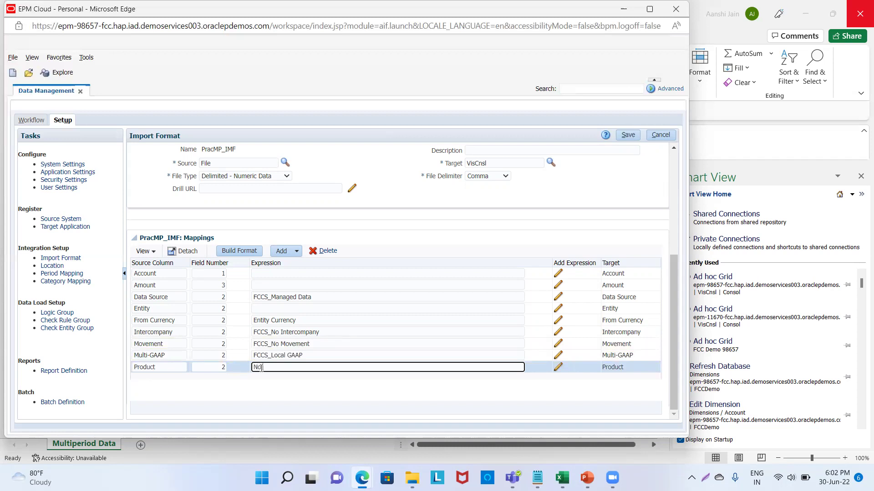
type("NoProduv")
left_click(262, 367)
left_click(624, 136)
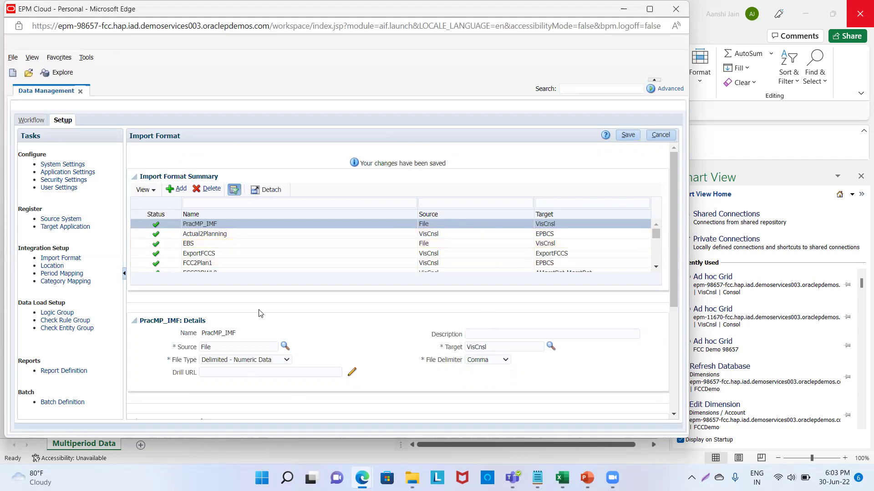
Add a Year source period row to the PracMP_IMF mappings
left_click_drag(672, 261, 560, 401)
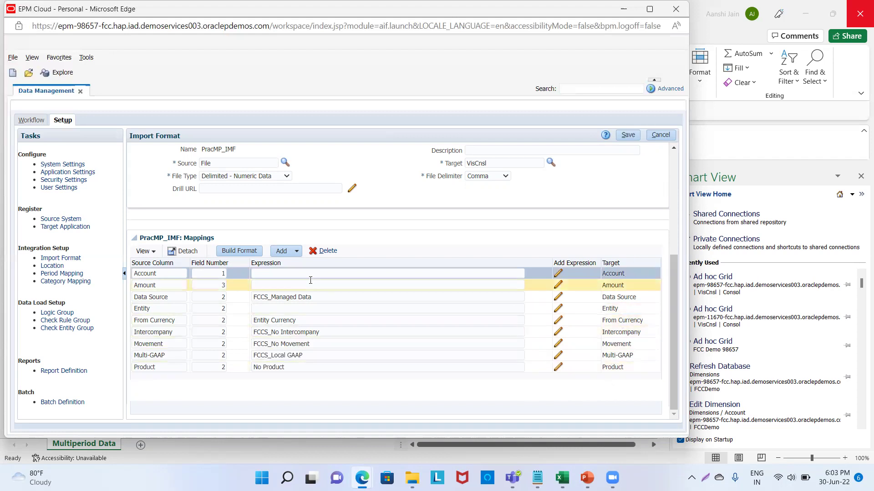
left_click(296, 251)
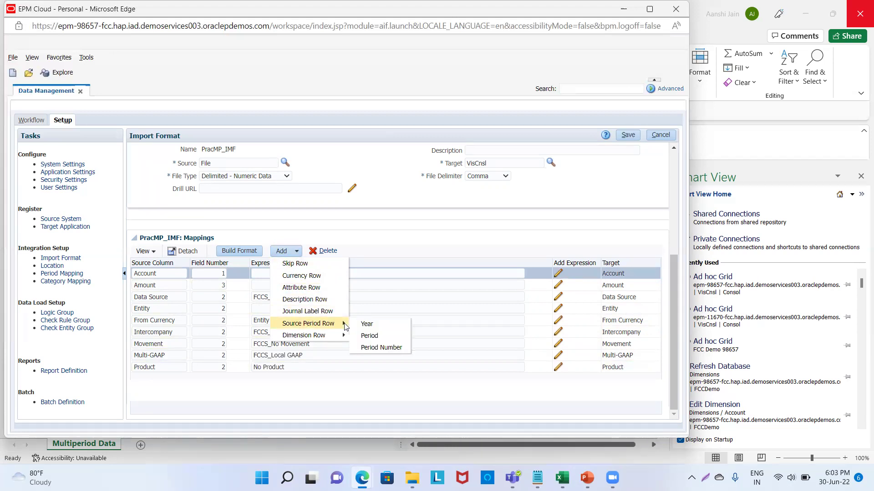
left_click(364, 326)
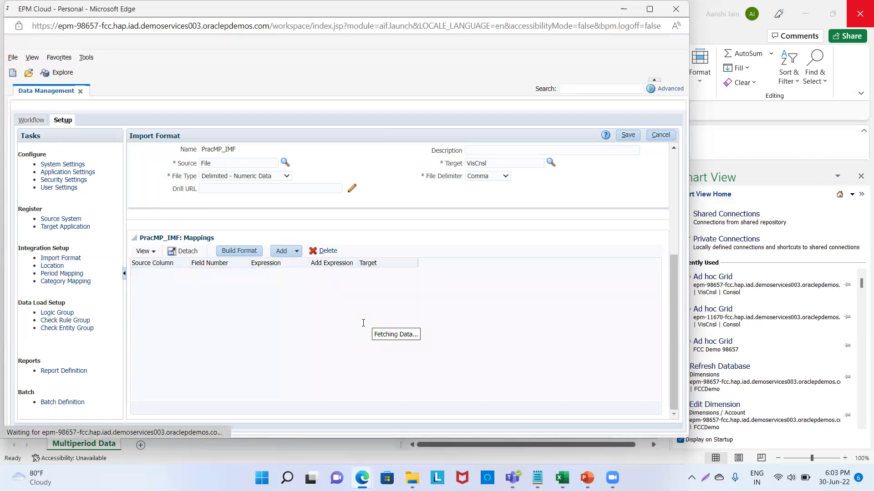
Add a Period source period row to the mappings and name its source column Period
left_click(297, 251)
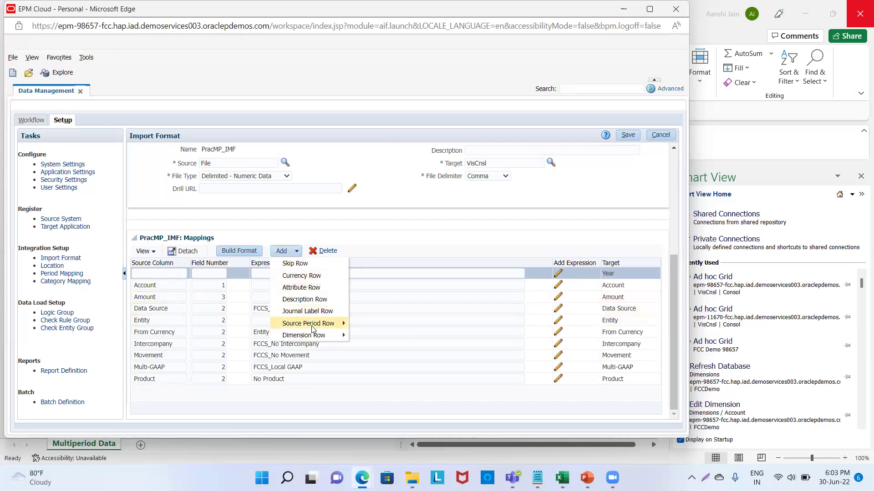
mouse_move(346, 327)
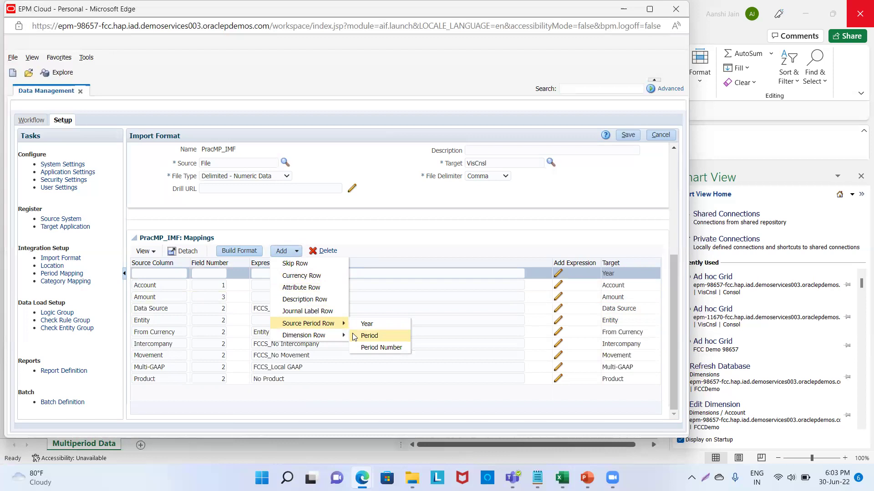
left_click(359, 336)
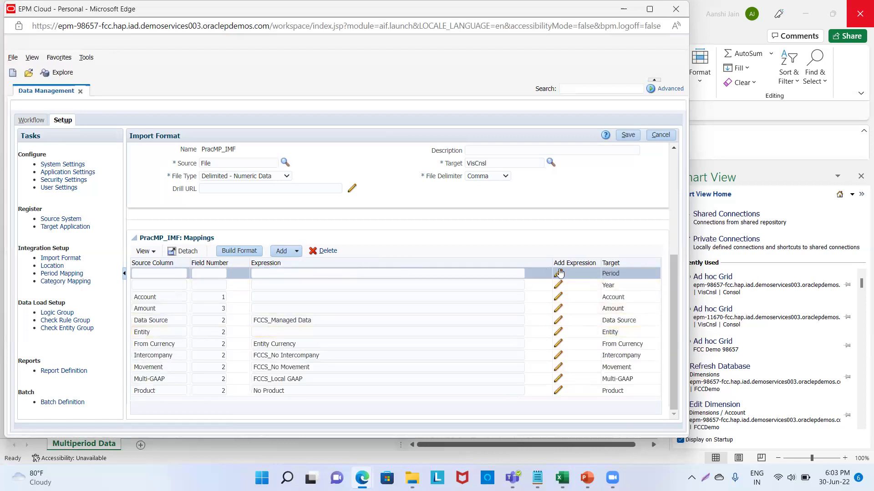
double_click(612, 274)
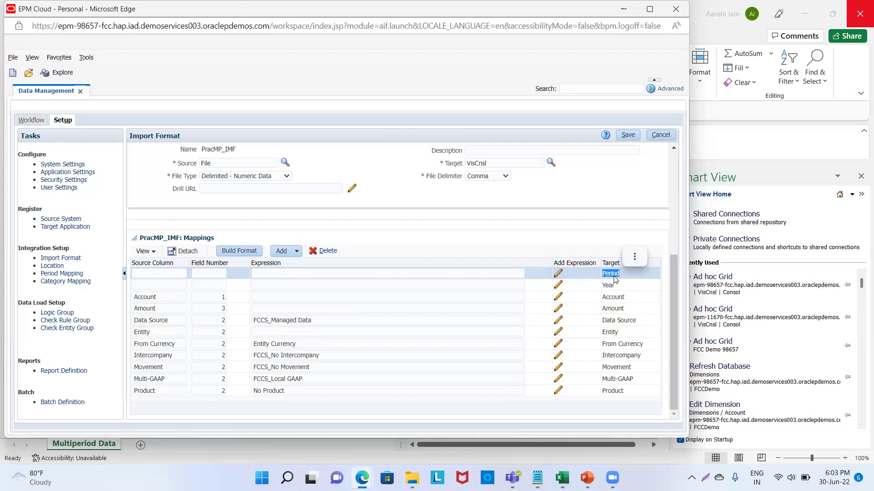
left_click(160, 274)
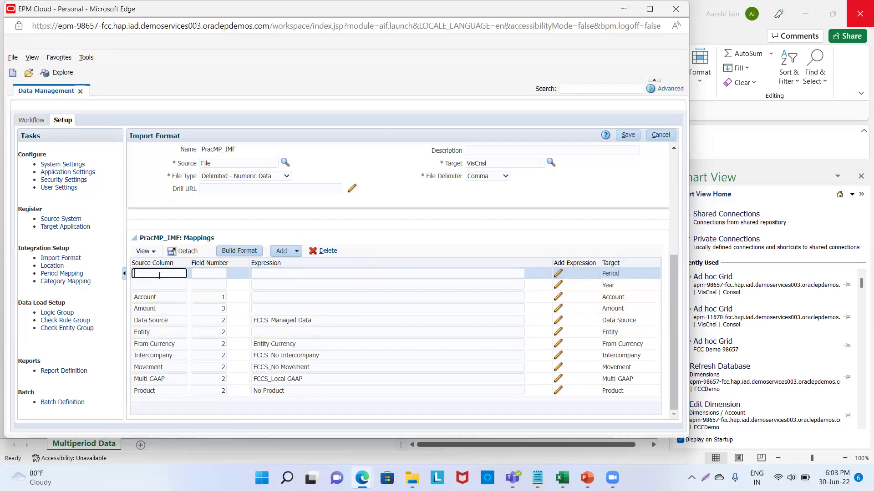
type("Period")
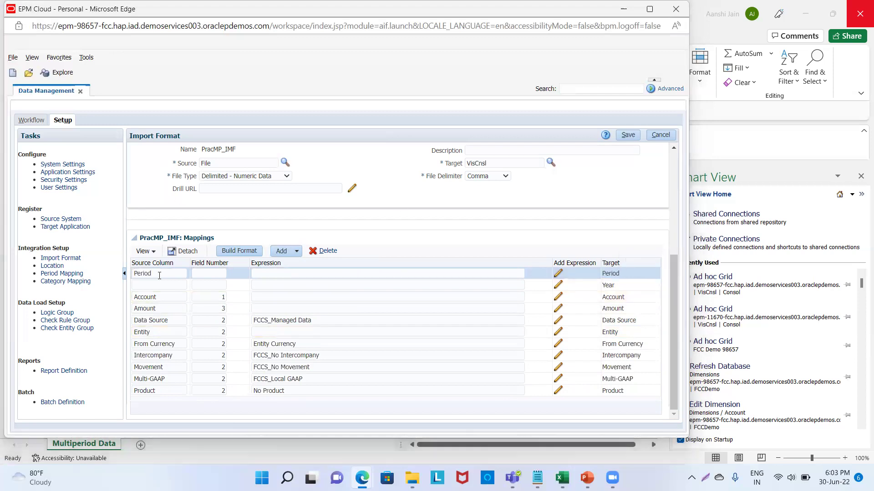
Switch to the Multiperiod Data workbook in Excel and check the Period column's position among the data columns
key("alt+Tab")
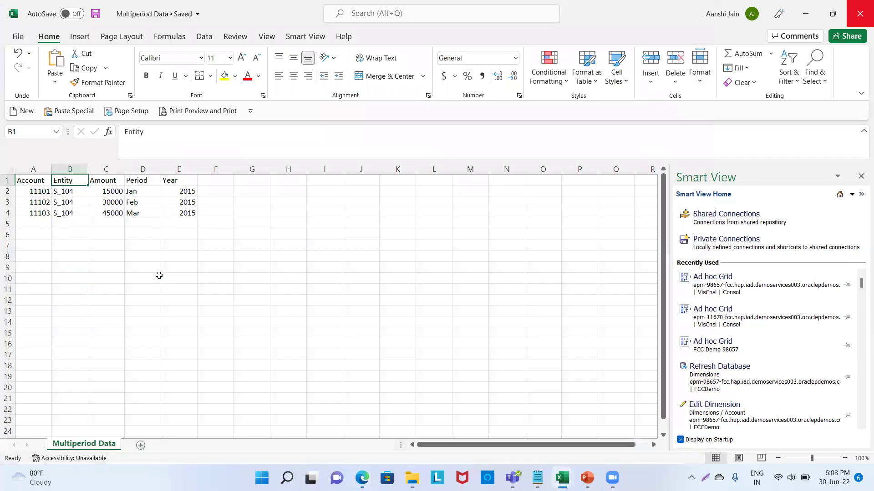
left_click(43, 182)
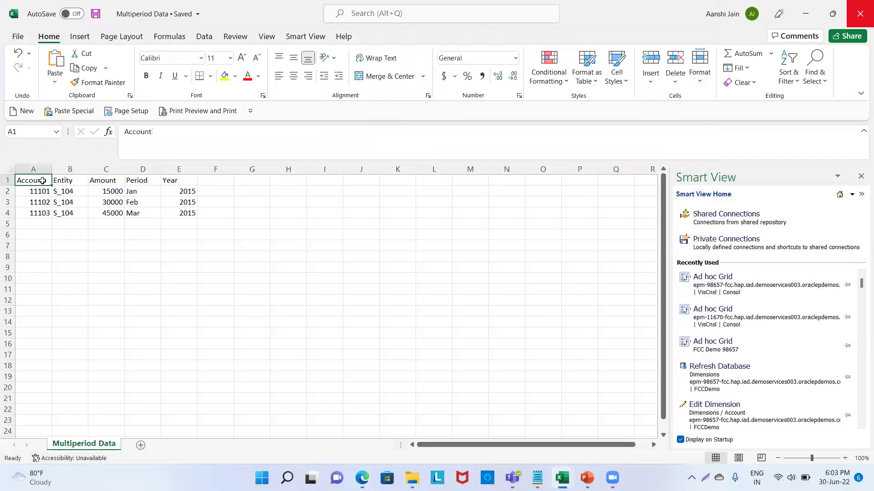
left_click(68, 180)
left_click(105, 181)
left_click(142, 170)
left_click(134, 179)
Return to Data Management in Edge, set the Period mapping's field number to 4 and save the import format
key("alt+Tab")
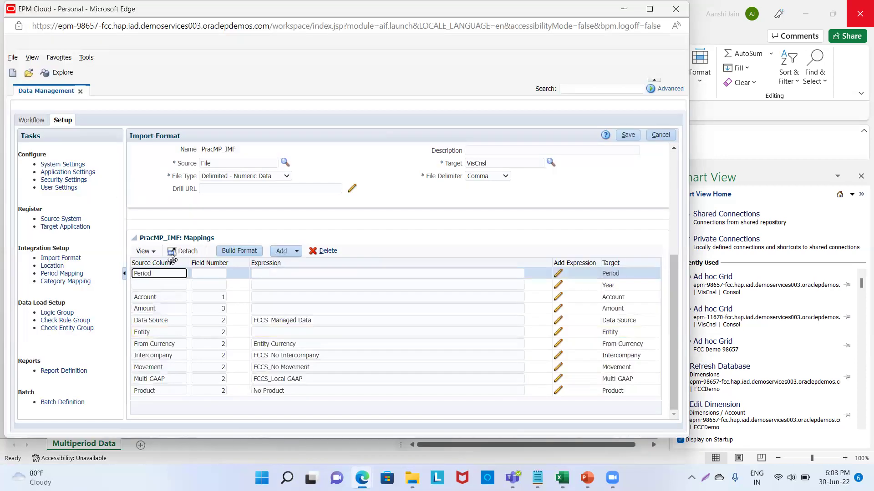
left_click(202, 274)
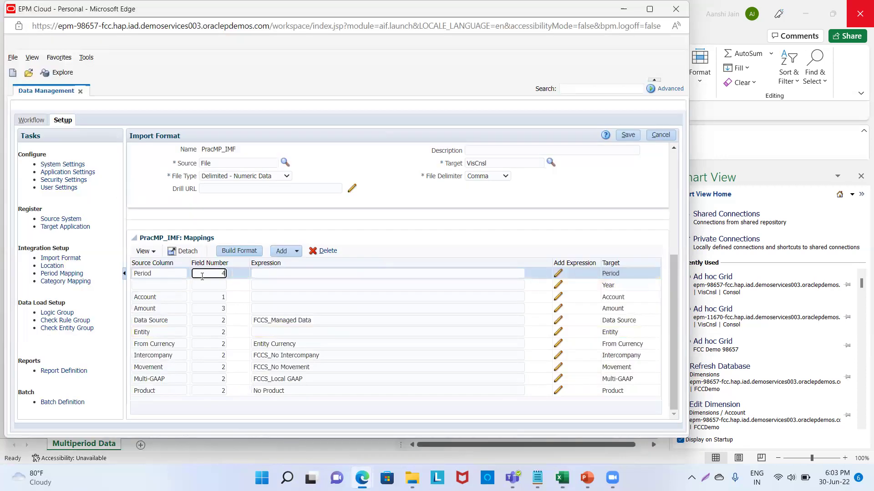
left_click(631, 135)
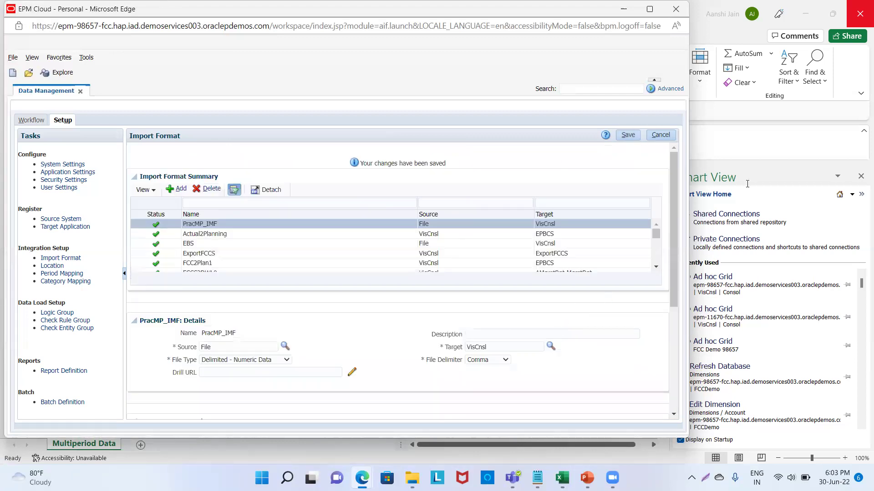
Review the saved PracMP_IMF mappings and add the missing Year source period row
scroll(674, 393, "down", 4)
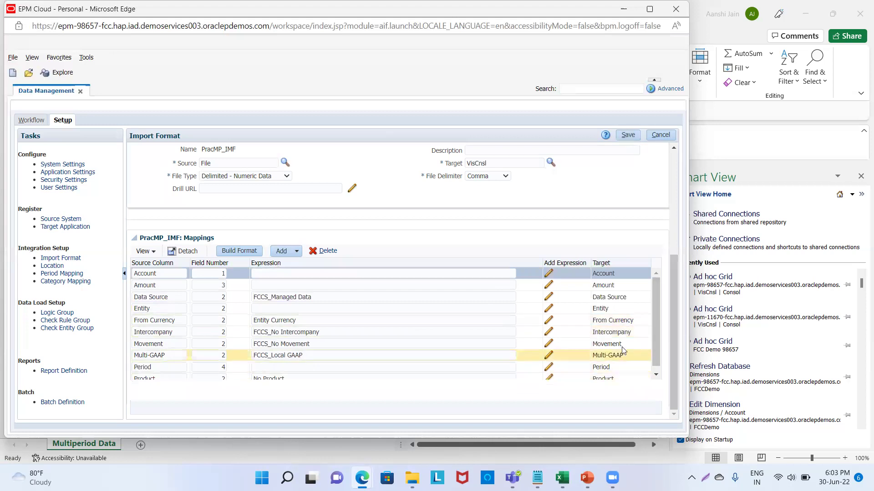
left_click_drag(654, 311, 653, 327)
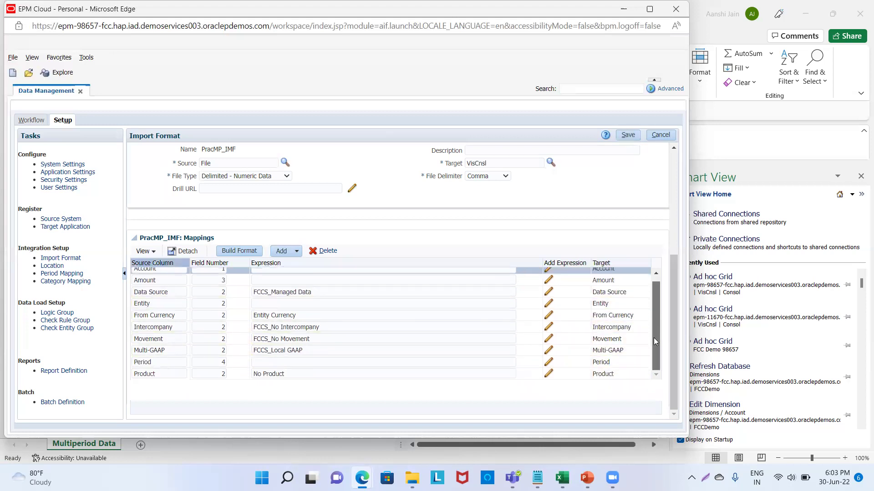
left_click_drag(653, 306, 445, 263)
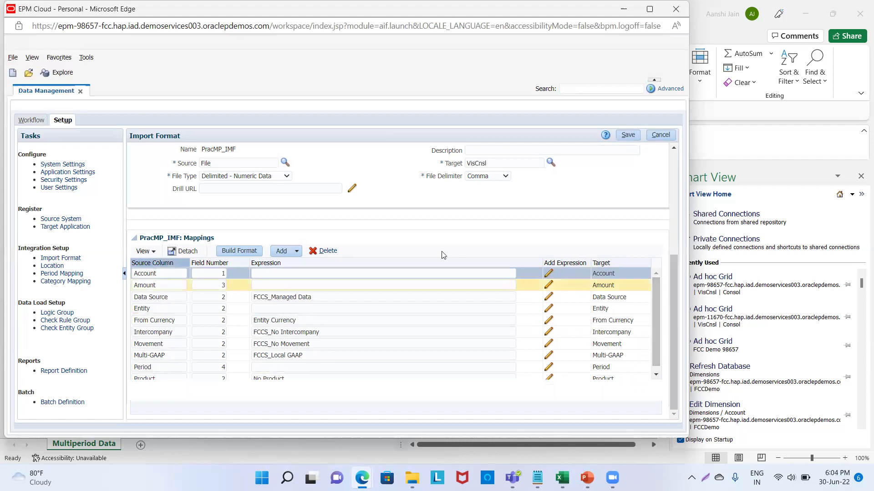
left_click(297, 251)
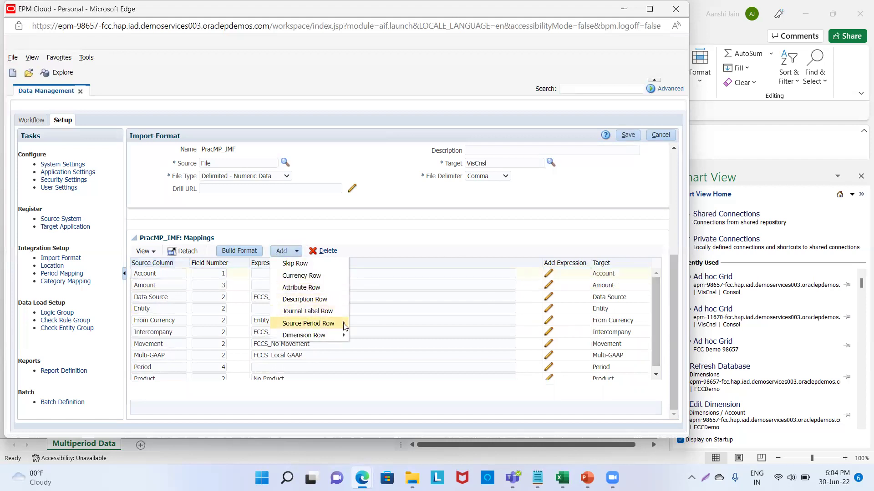
left_click(362, 325)
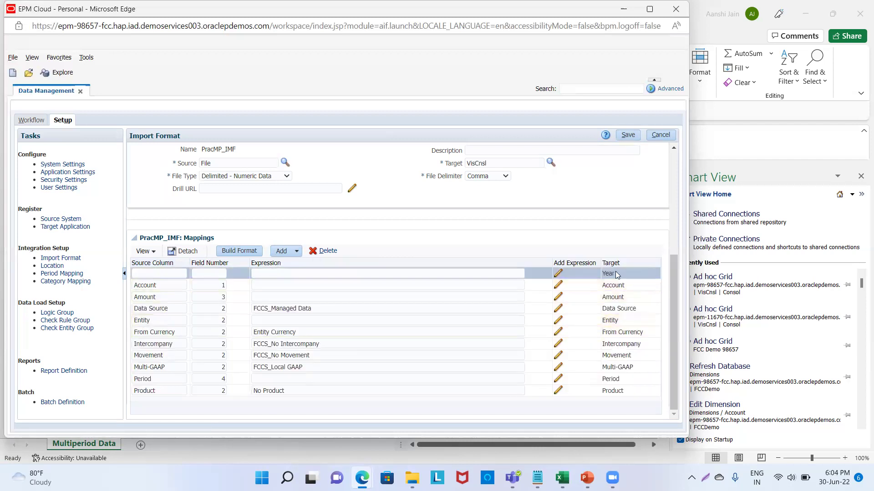
Map the Year target to a source column named Year with field number 5 and save the import format
double_click(609, 271)
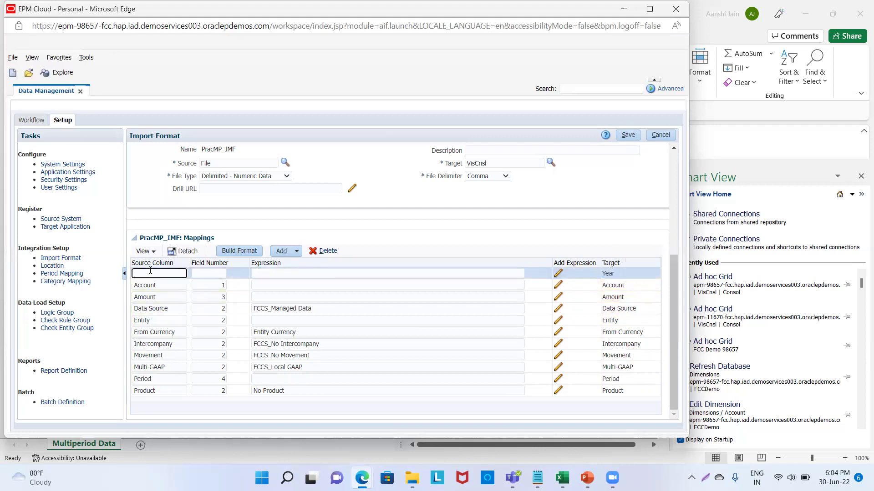
type("Year")
left_click(201, 272)
type("5")
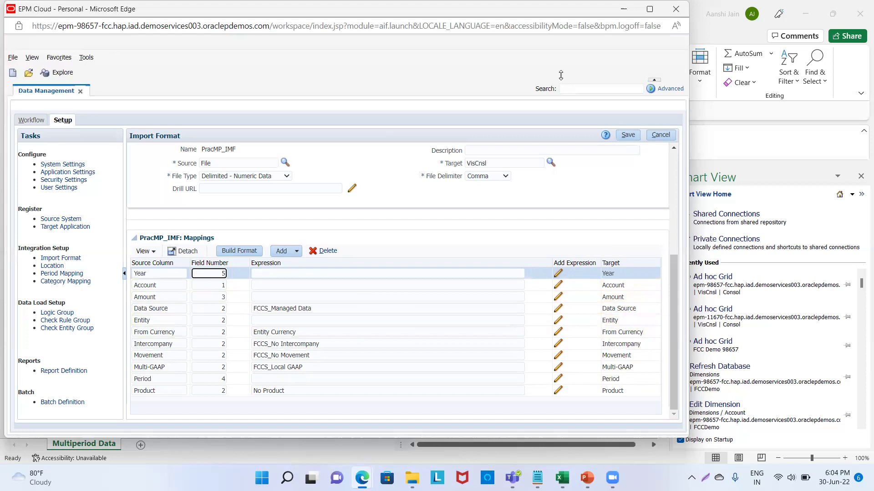
left_click(628, 135)
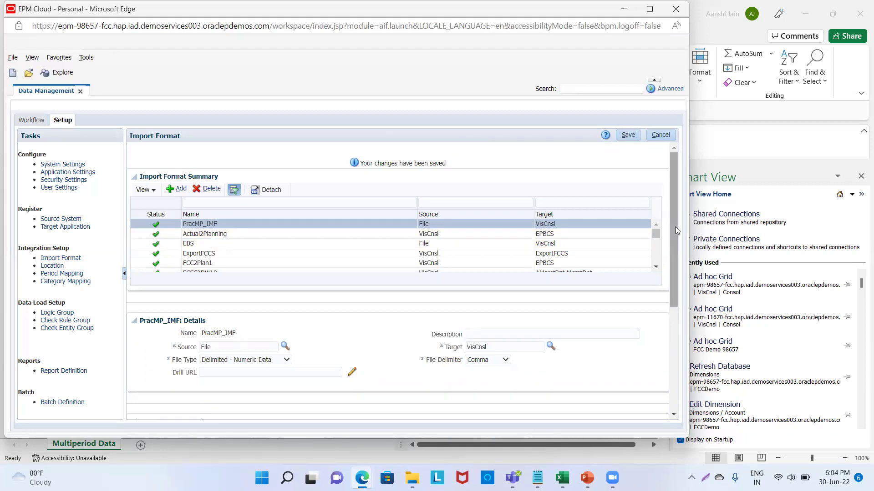
Add a new location named PracMP_Loc in the Location setup
left_click(52, 265)
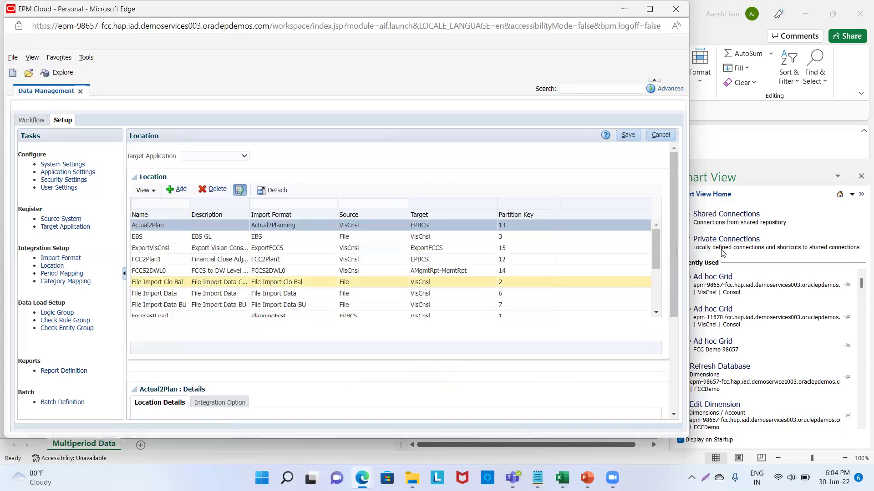
left_click(169, 191)
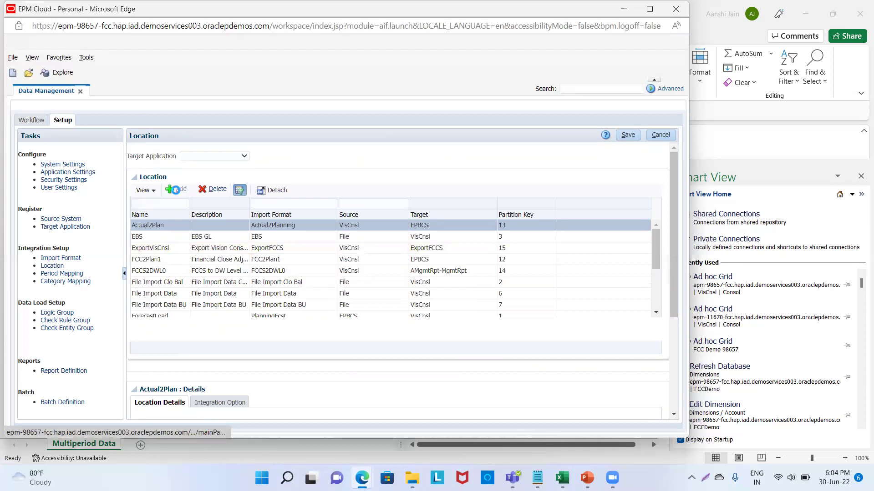
left_click_drag(673, 245, 673, 337)
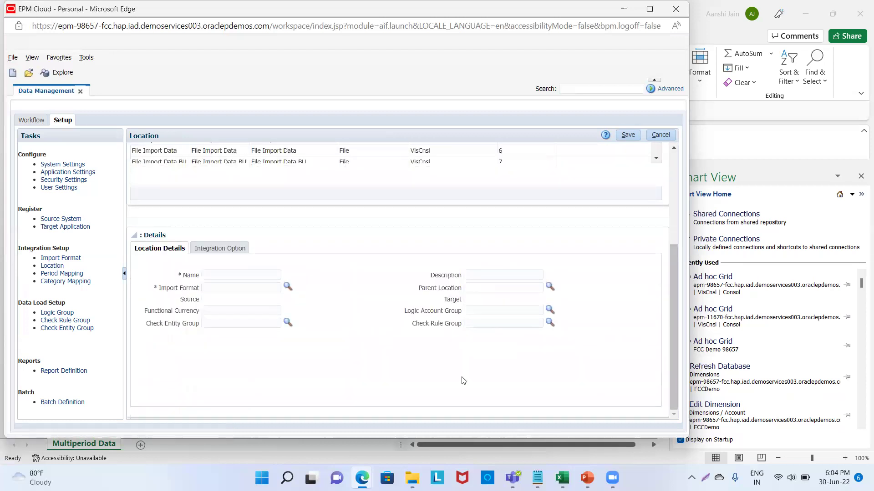
left_click(211, 274)
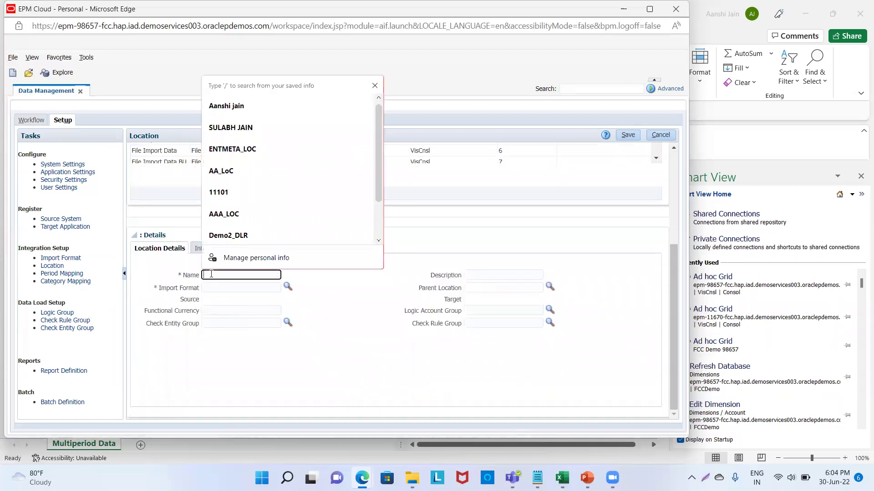
type("PracMP_Loc")
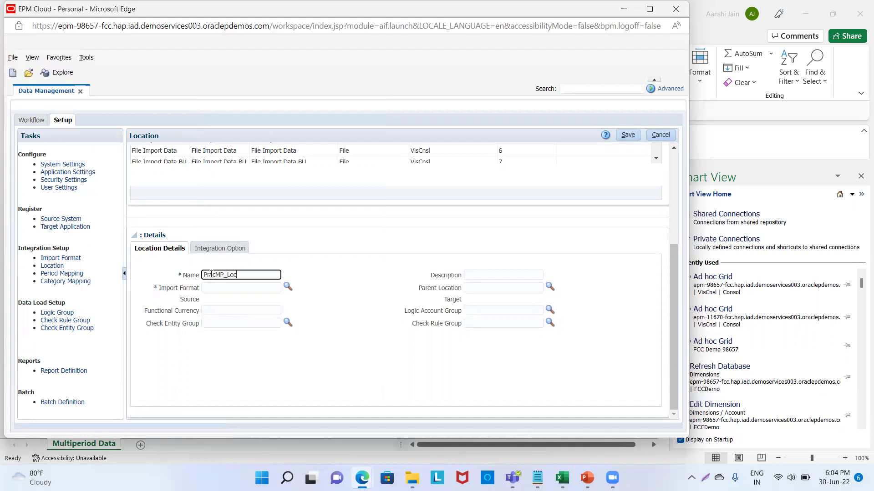
Assign the PracMP_IMF import format to the PracMP_Loc location
key("Tab")
key("Tab")
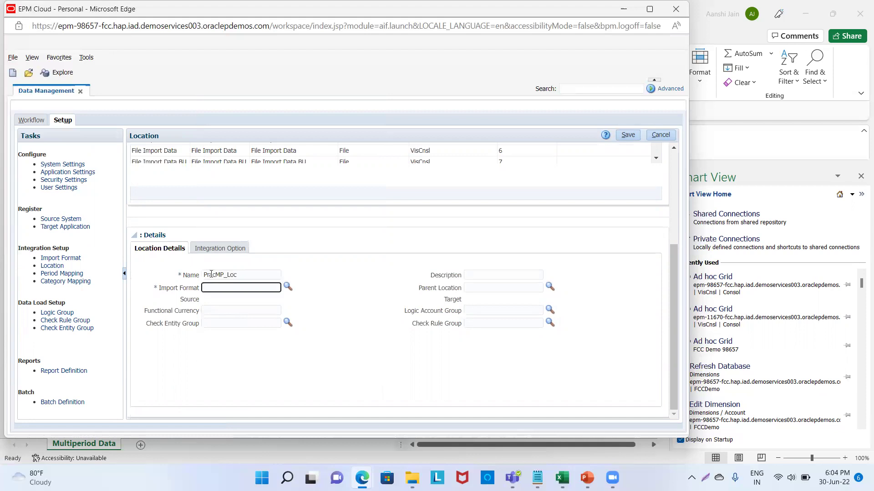
left_click(288, 286)
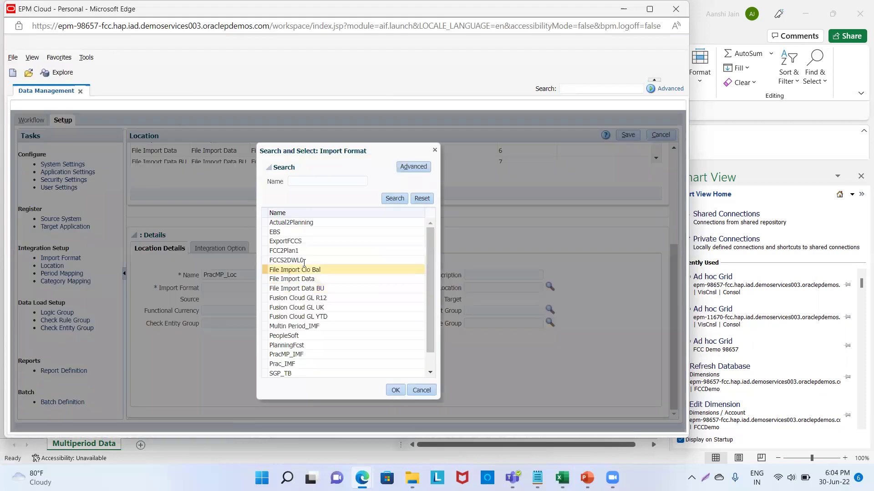
left_click(315, 354)
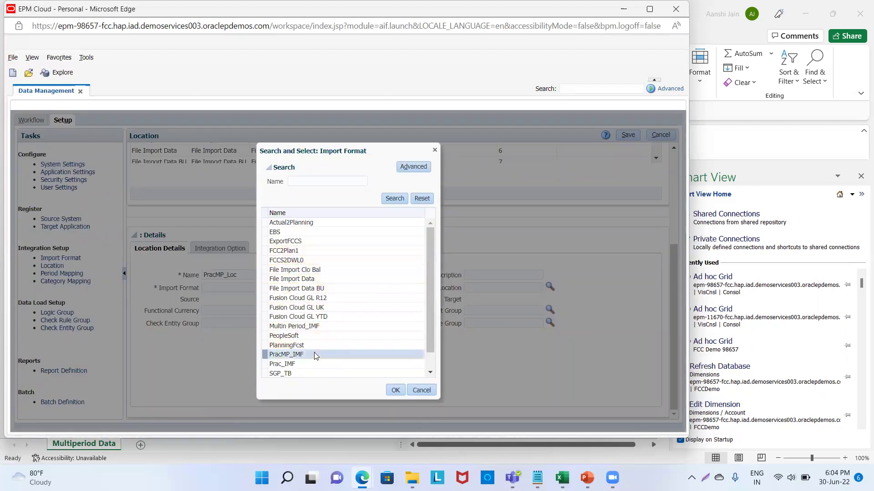
left_click(393, 390)
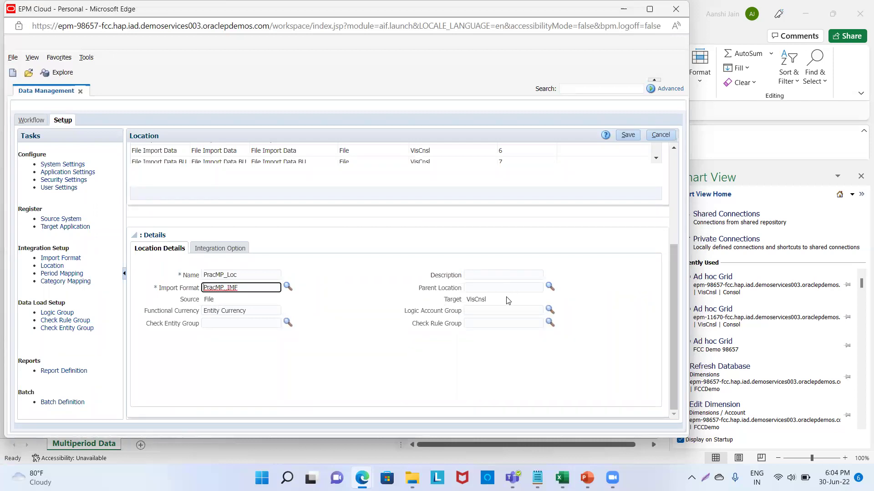
Save the PracMP_Loc location, leaving its logic account and check entity groups empty
key("Tab")
key("Tab")
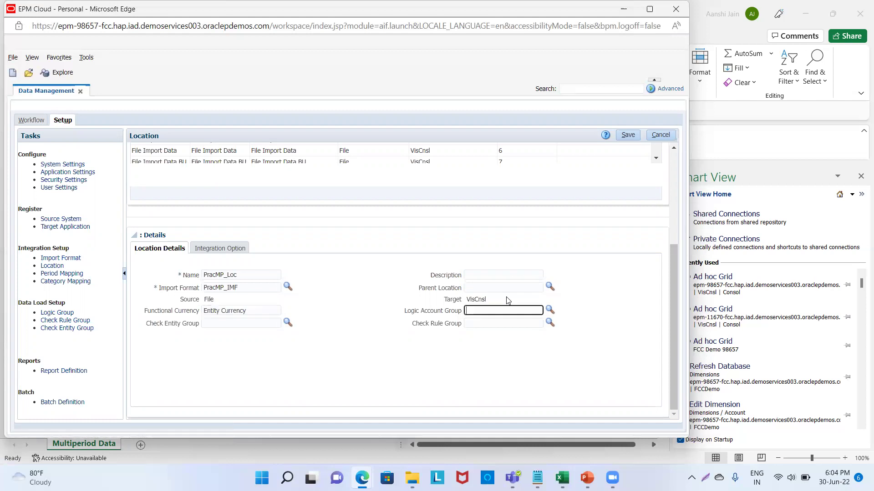
key("Tab")
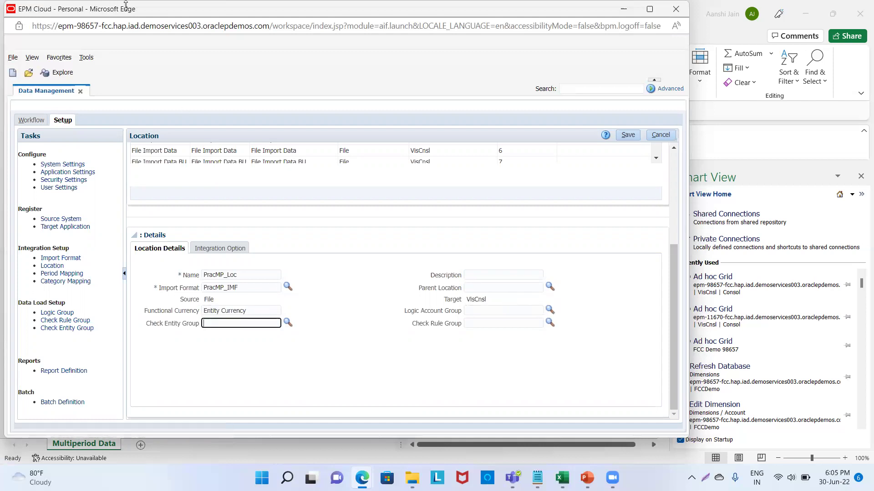
left_click(635, 135)
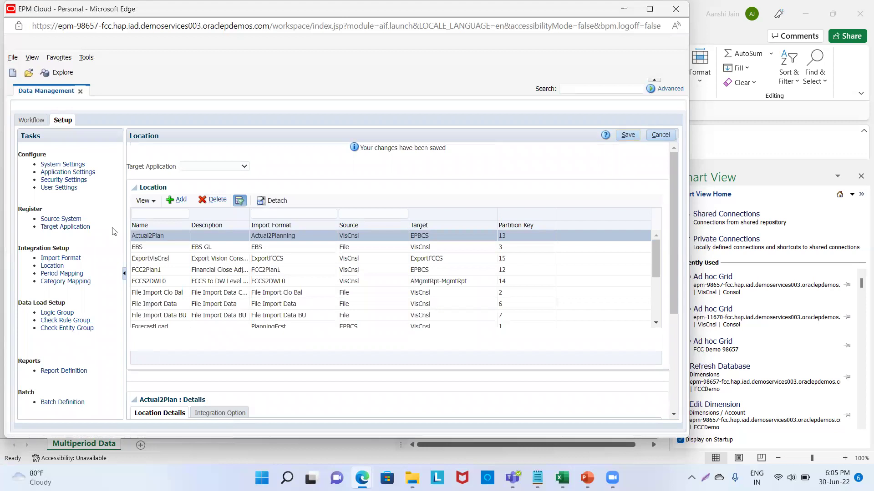
Open the source period mappings in Period Mapping for the File source system
left_click(59, 274)
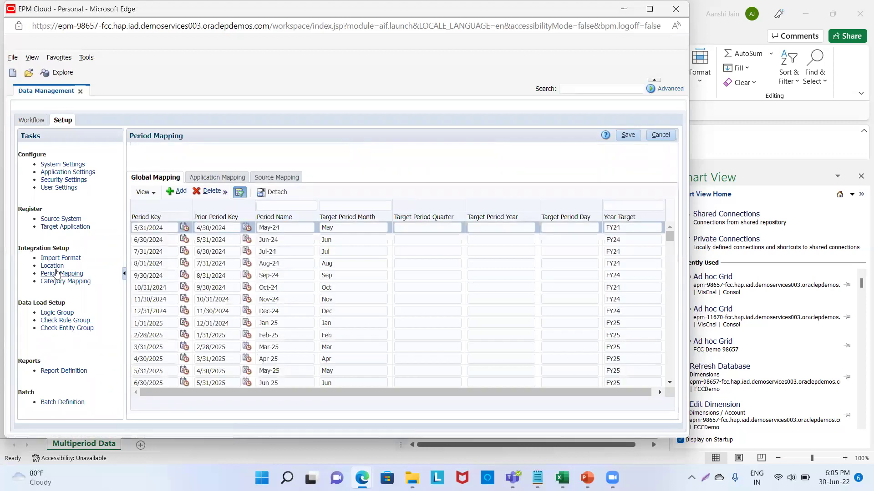
left_click(285, 179)
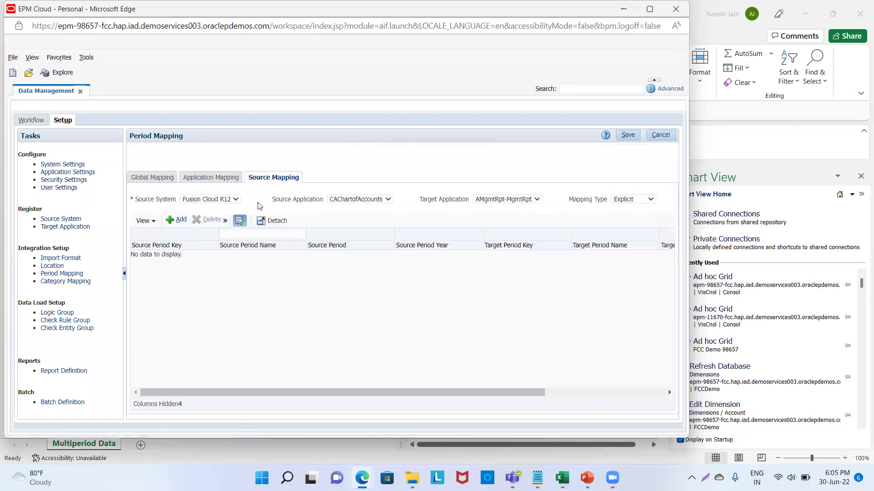
left_click(234, 200)
left_click(217, 244)
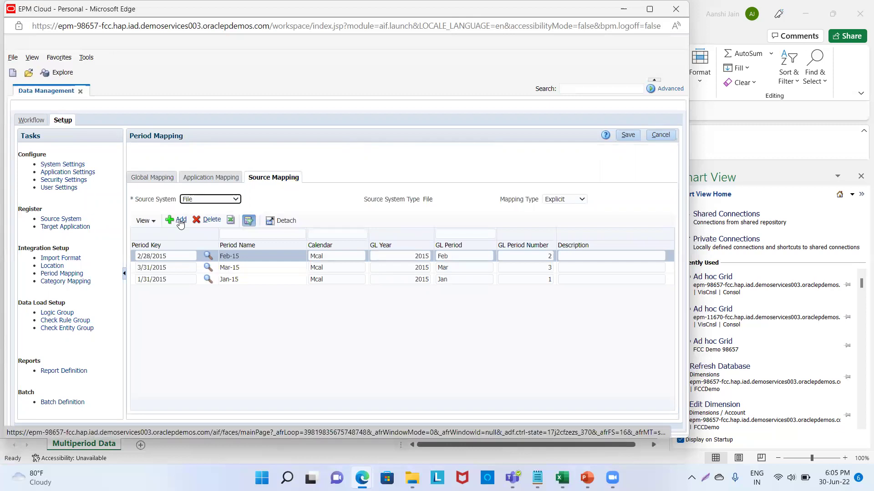
left_click(180, 221)
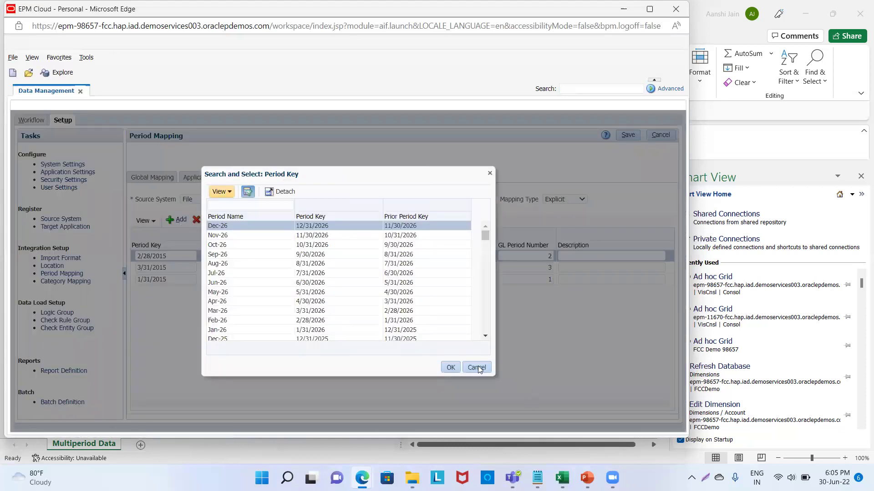
left_click(475, 367)
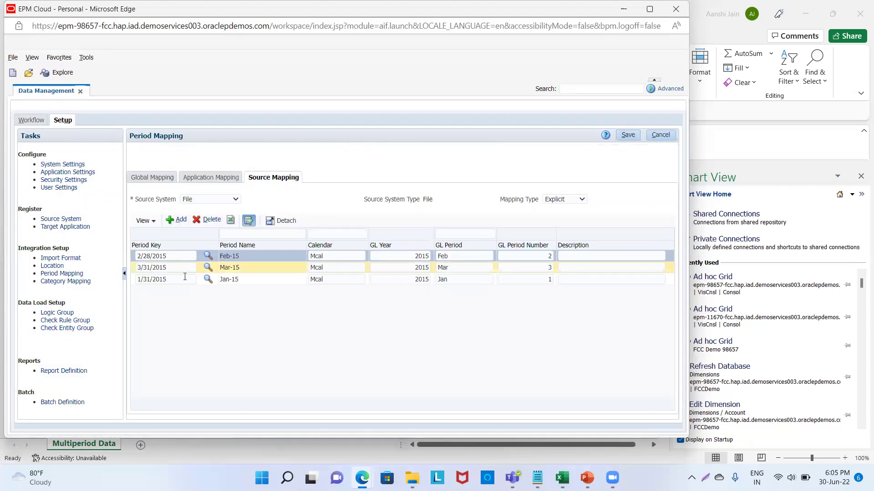
Delete the existing Feb-15, Mar-15 and Jan-15 source period mappings of the File source system
left_click(207, 220)
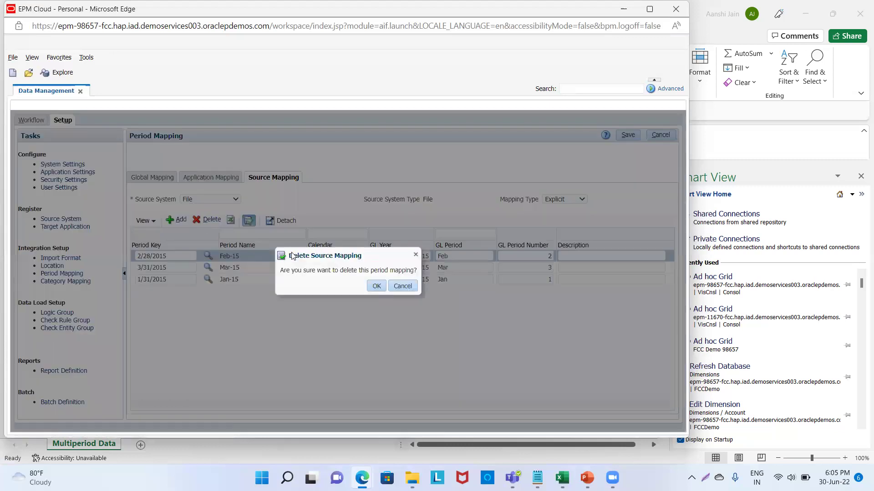
left_click(377, 287)
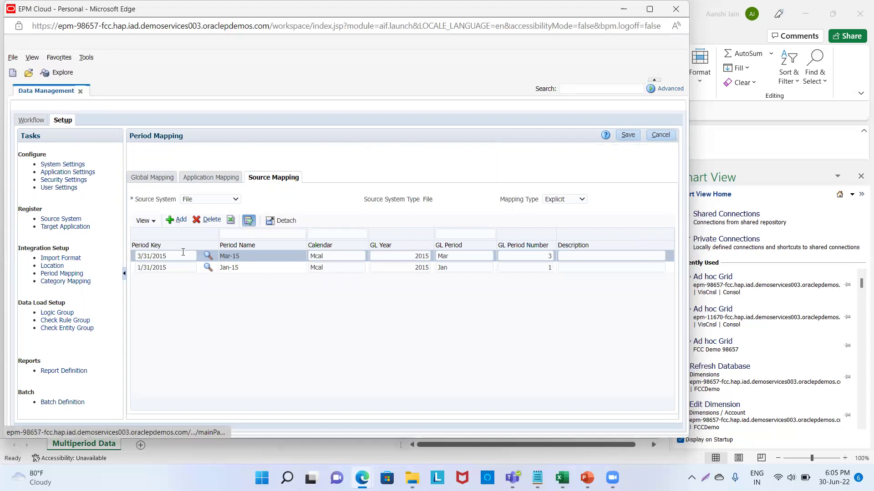
left_click(199, 221)
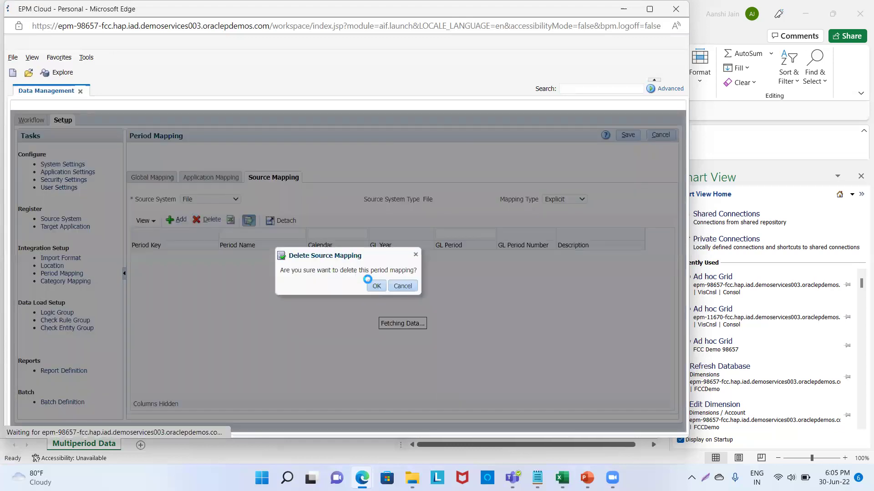
left_click(376, 286)
left_click(199, 220)
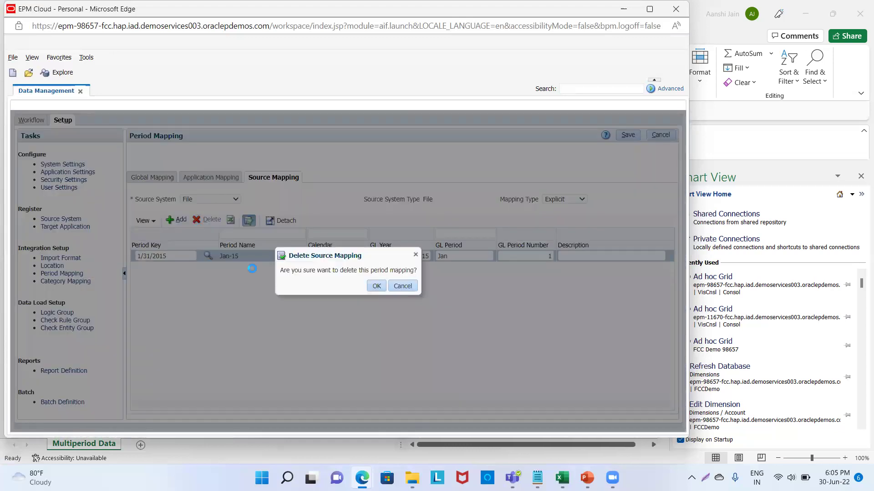
left_click(376, 286)
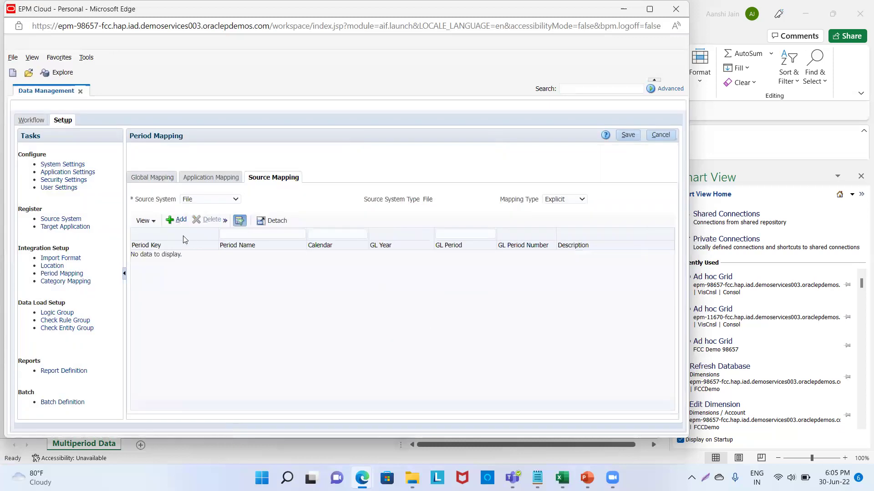
Check the periods in the Multiperiod Data workbook and add a source mapping for period Jan-15 with key 1/31/2015
left_click(178, 222)
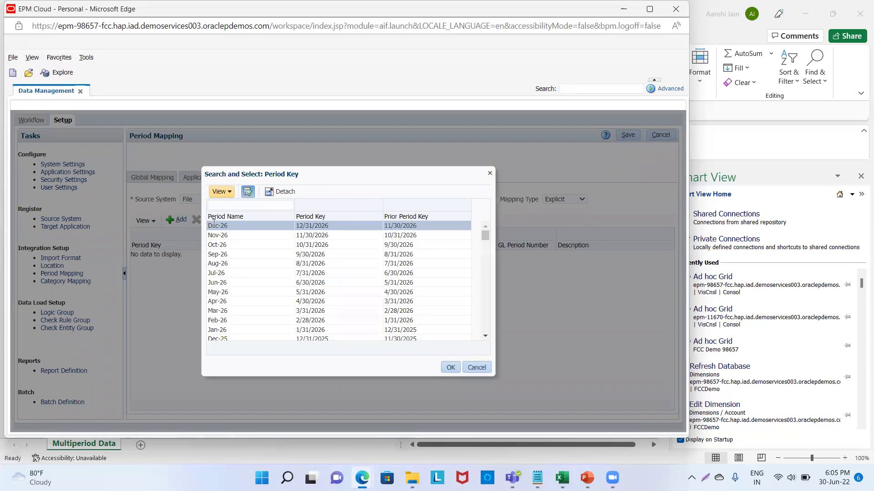
key("alt+Tab")
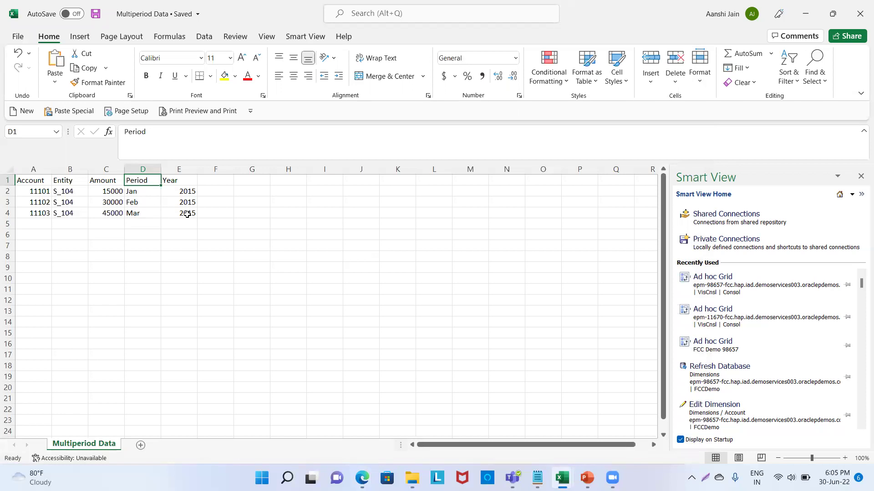
key("alt+Tab")
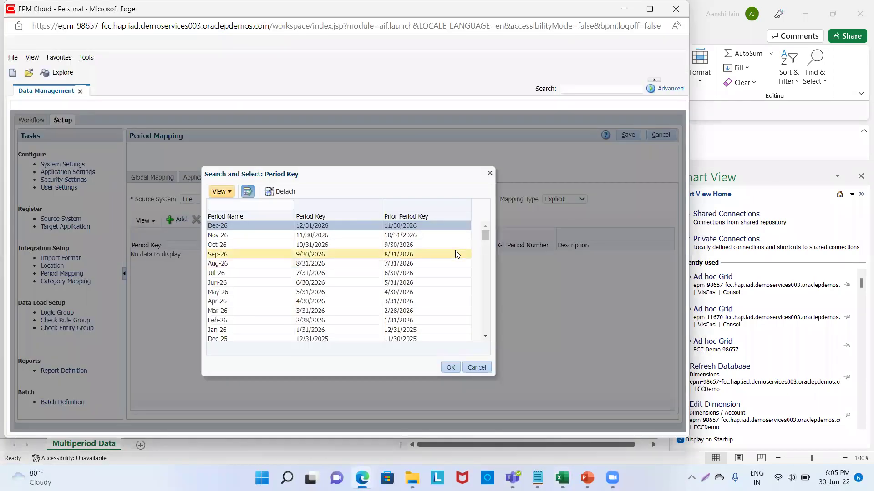
left_click_drag(485, 236, 482, 338)
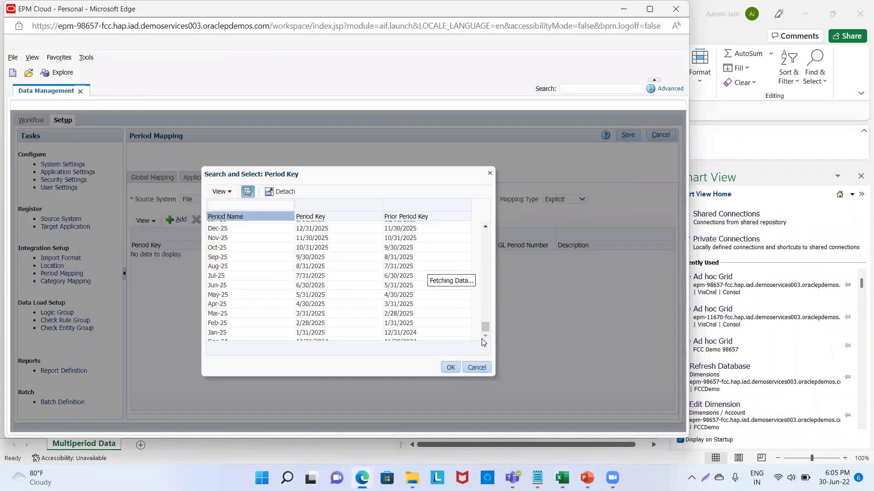
left_click(487, 224)
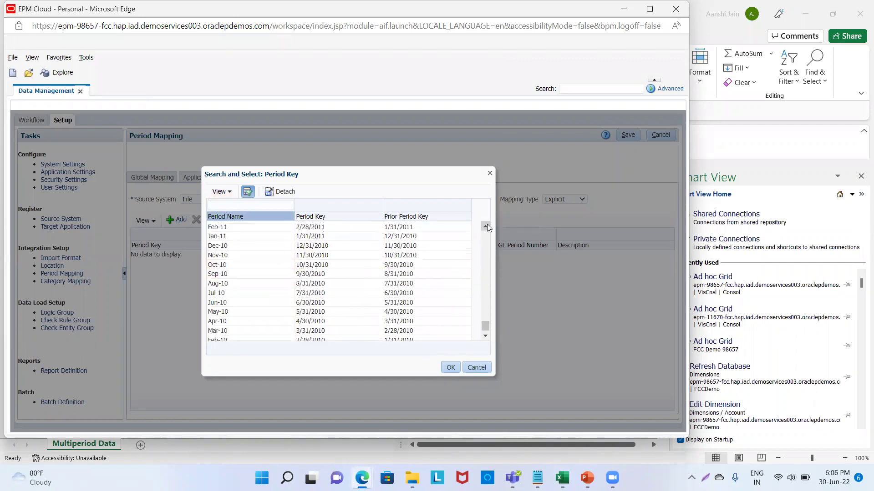
left_click(485, 226)
left_click(485, 225)
left_click_drag(484, 314, 484, 296)
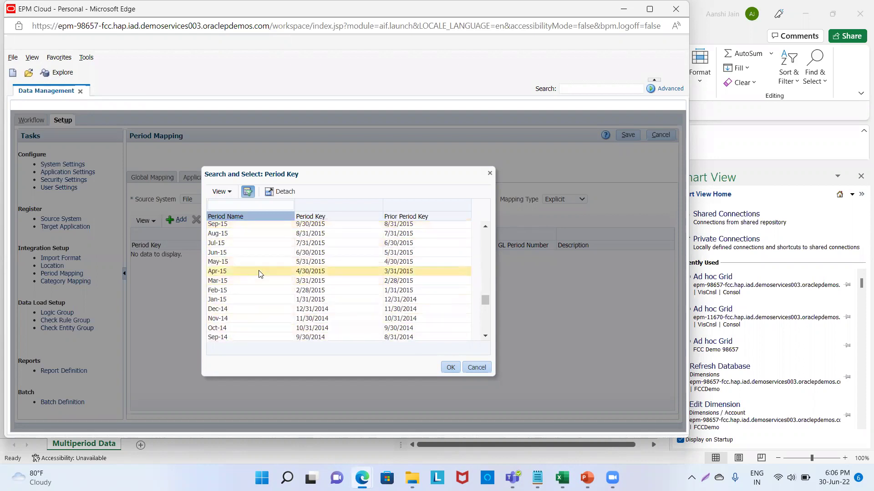
left_click(258, 299)
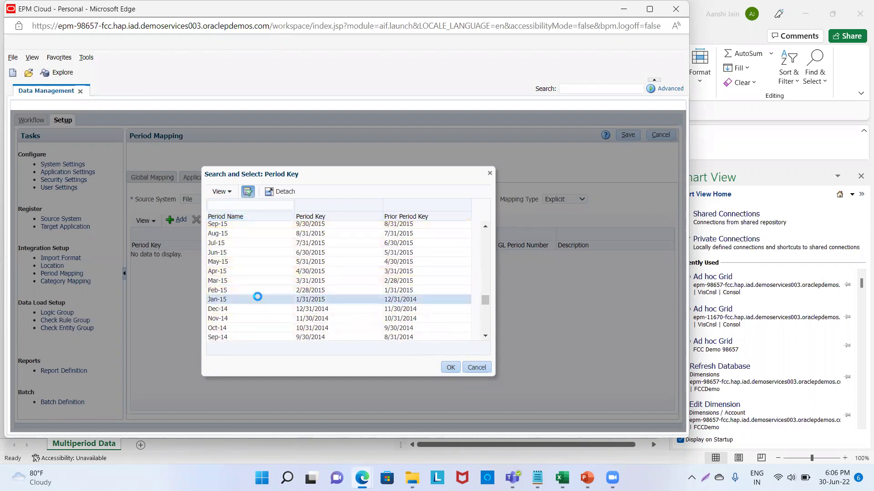
left_click(449, 370)
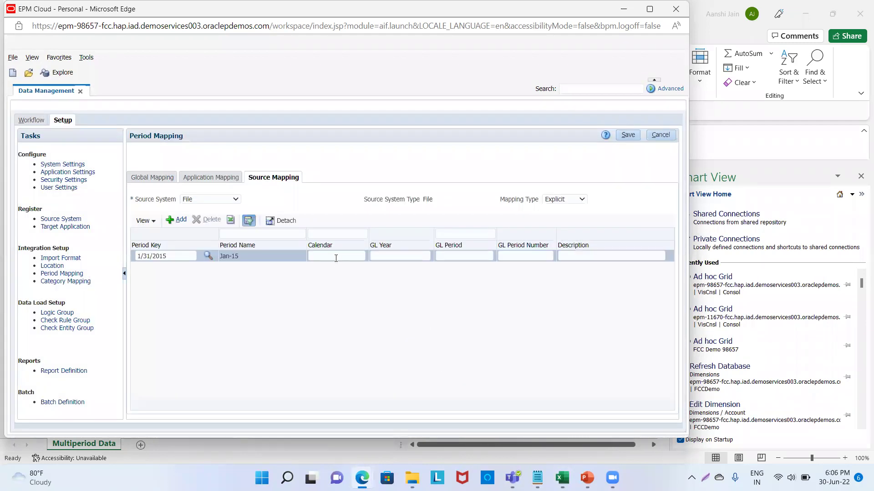
Set the Jan-15 mapping's calendar to Mcal and its GL year to 2015
left_click(336, 257)
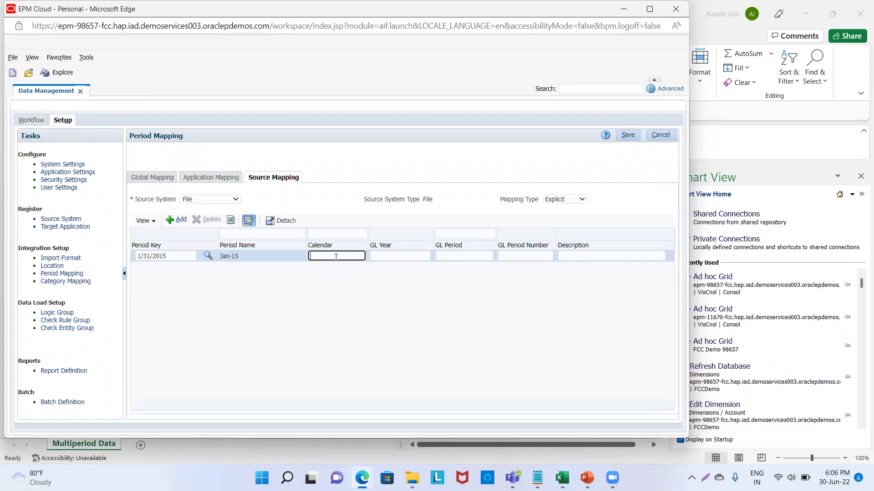
type("C")
key("BackSpace")
key("BackSpace")
key("BackSpace")
type("Mca")
left_click(403, 257)
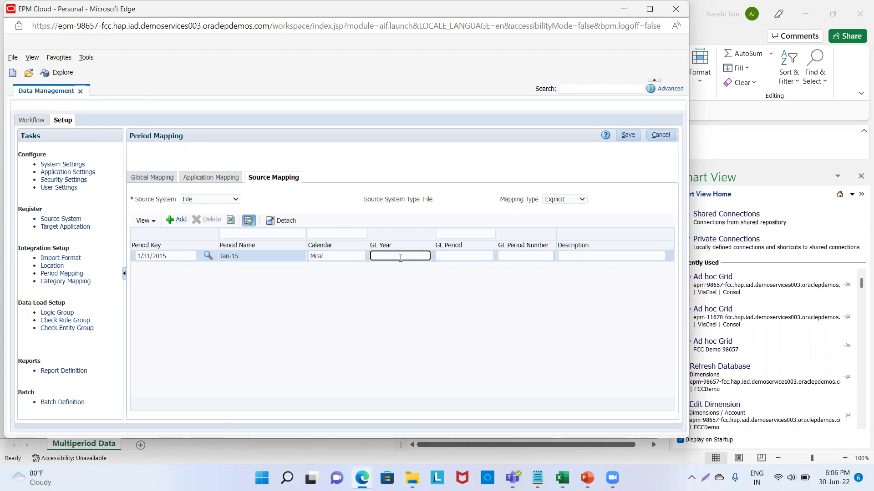
type("2015")
Set the Jan-15 mapping's GL period to Jan and GL period number to 1, and save the mapping
left_click(454, 256)
type("ja")
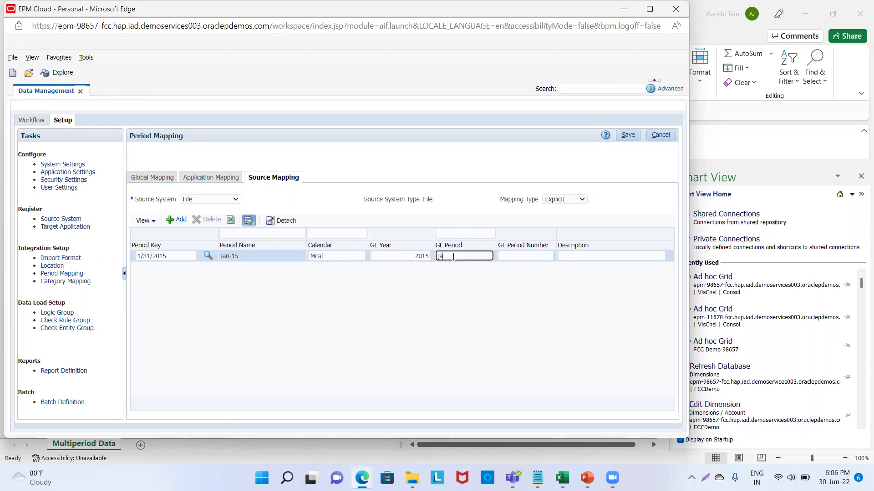
key("BackSpace")
key("BackSpace")
type("Jan")
left_click(524, 255)
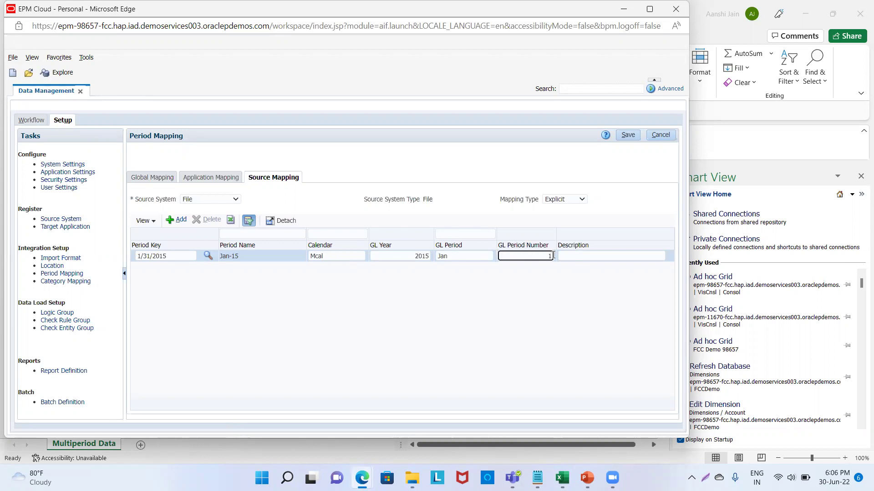
left_click(628, 135)
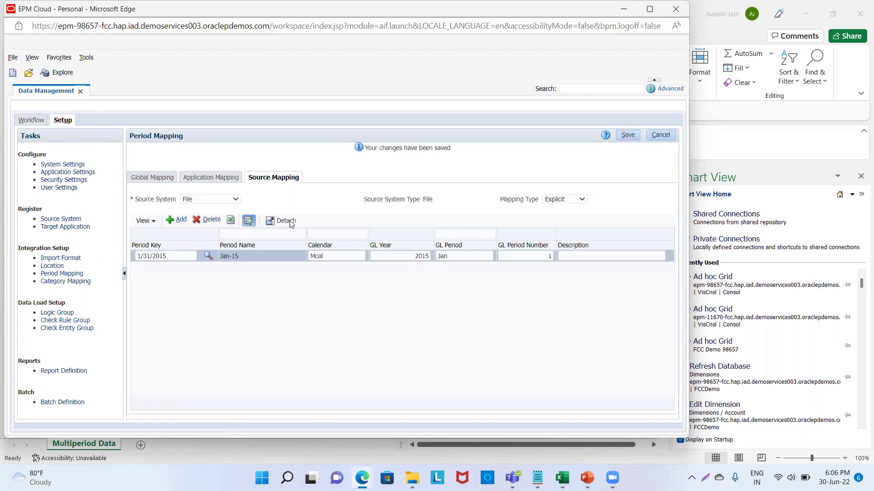
Add another File source mapping for period Feb-15 with key 2/28/2015
left_click(177, 221)
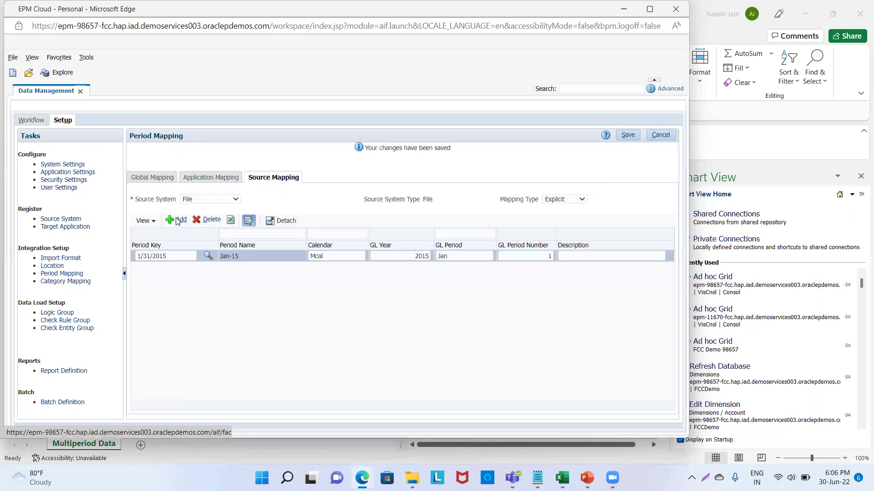
left_click(207, 256)
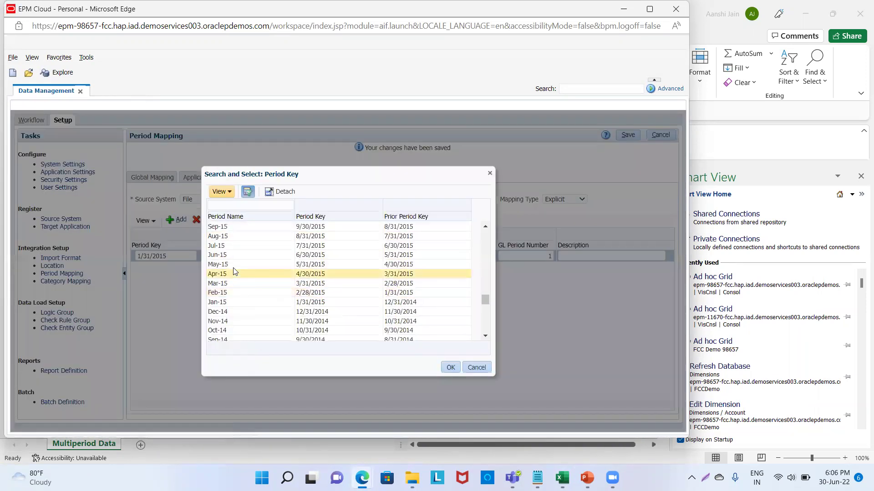
left_click(235, 255)
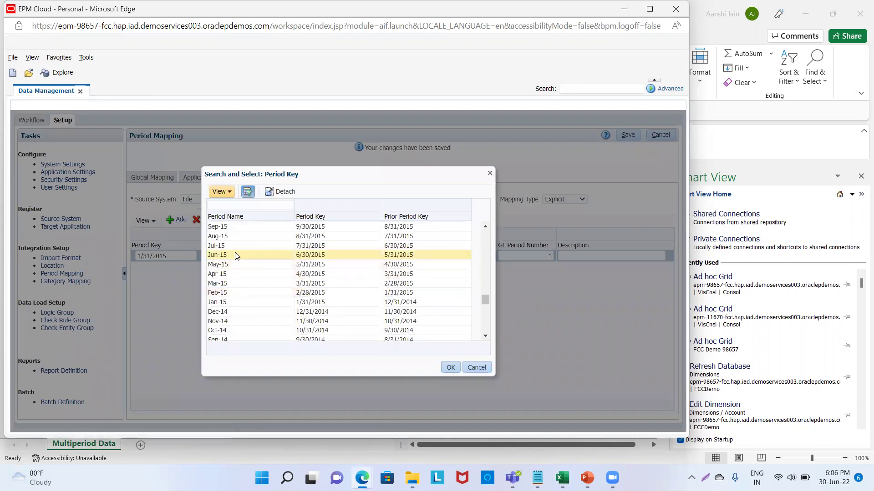
left_click(233, 292)
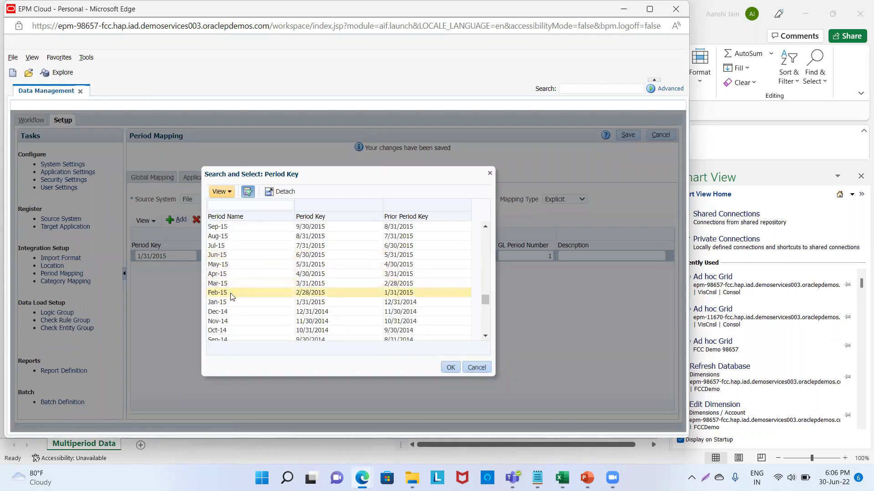
left_click(451, 368)
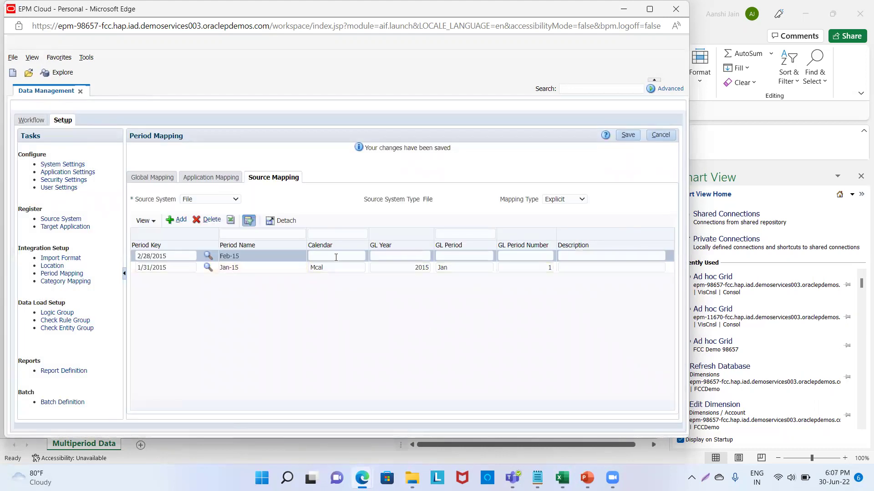
Fill the Feb-15 mapping with calendar Mcal, GL year 2015, GL period Feb and period number 2, and save it
left_click(336, 256)
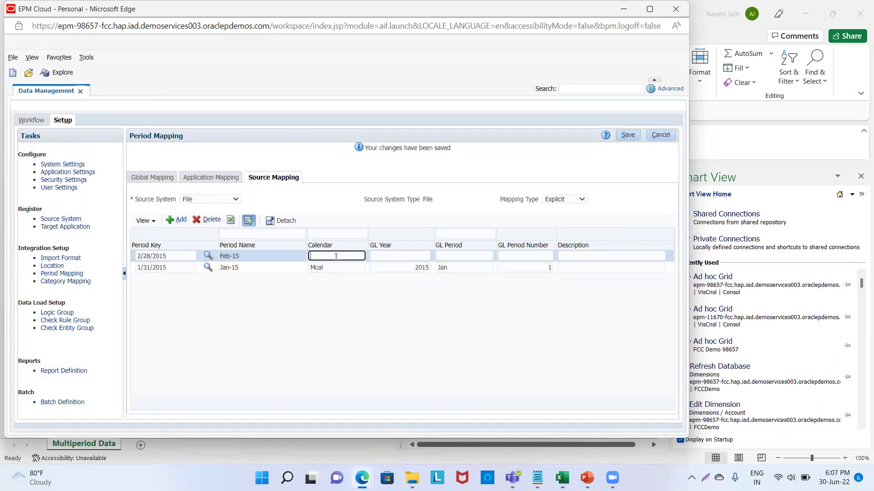
type("Mcal")
left_click(401, 256)
type("2015")
left_click(449, 253)
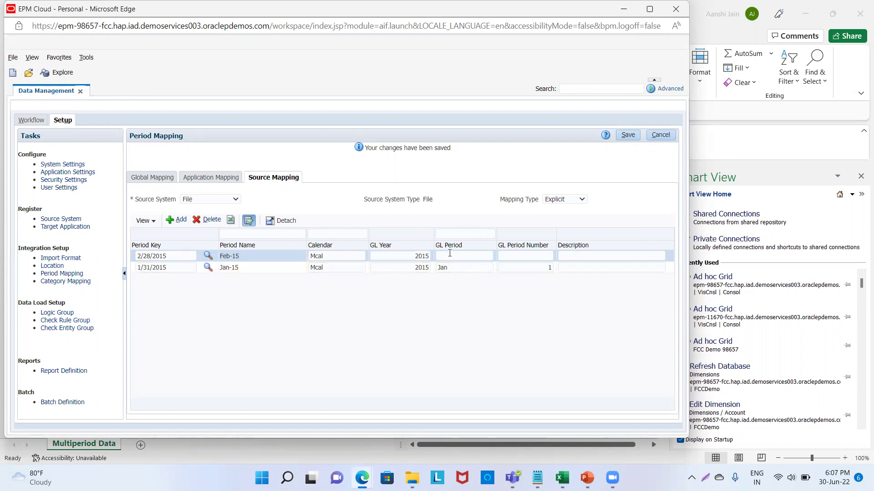
type("Feb")
left_click(515, 258)
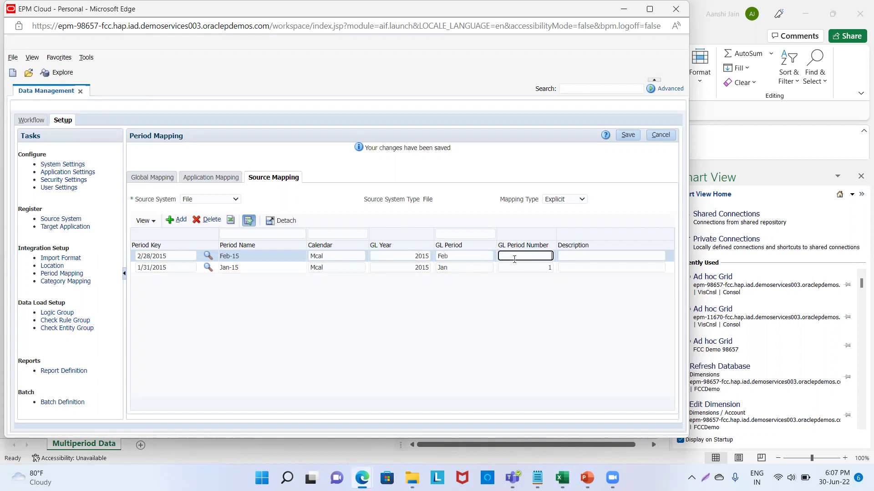
type("2")
left_click(629, 135)
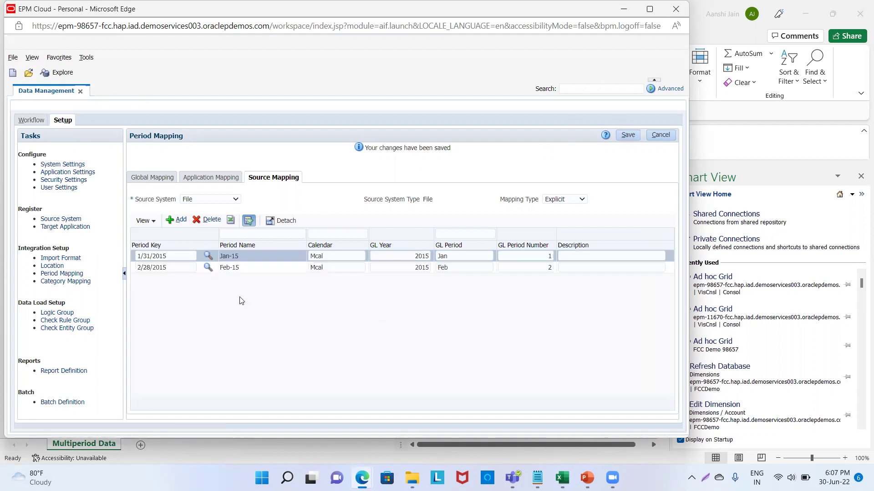
Add another File source mapping for period Mar-15 with key 3/31/2015
left_click(172, 218)
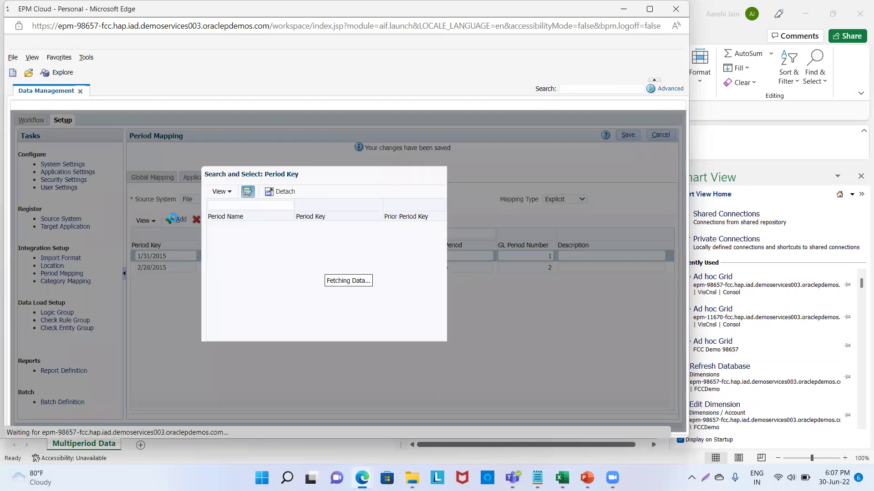
left_click(247, 264)
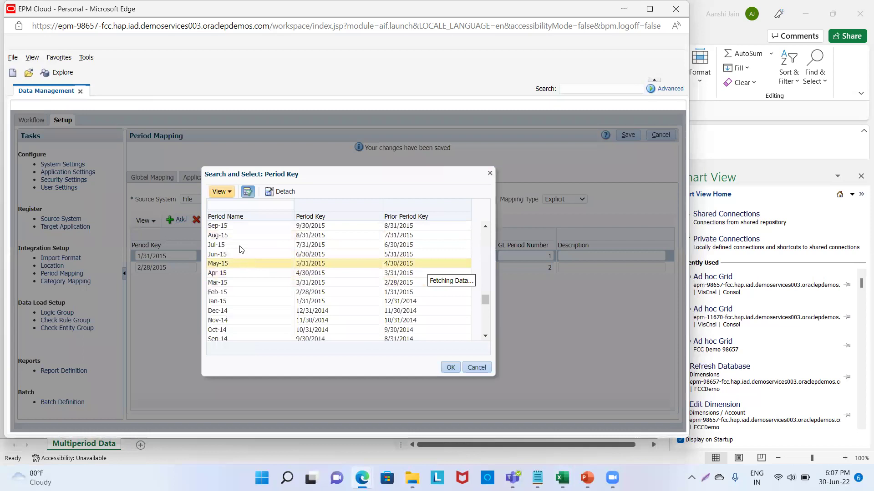
left_click(234, 282)
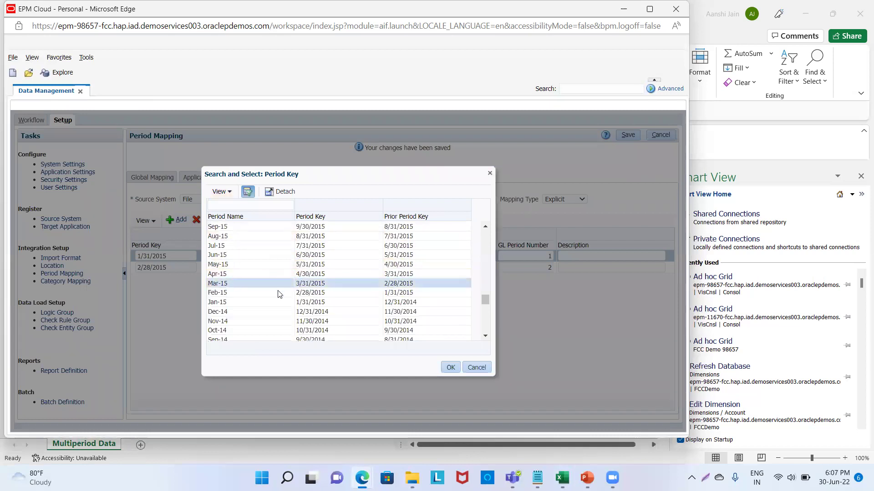
left_click(451, 367)
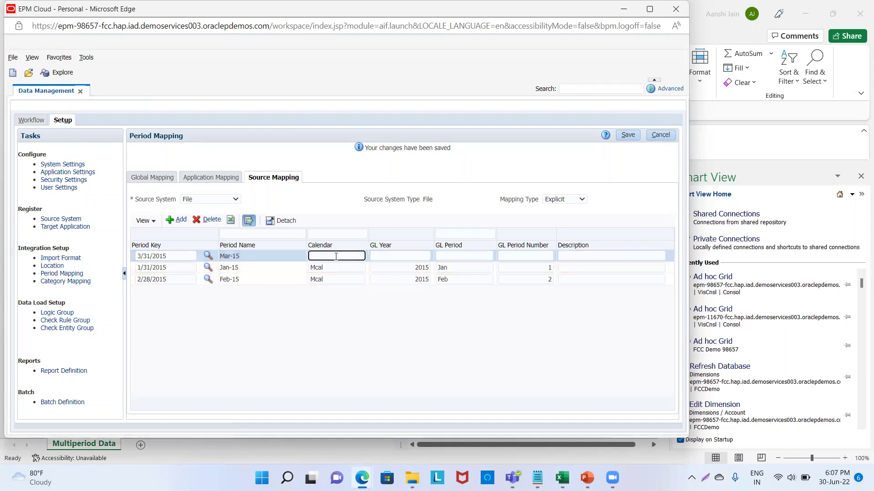
Fill the Mar-15 mapping with calendar Mcal, GL year 2015, GL period Mar and period number 3, and save it
type("cal")
left_click(396, 255)
type("2015")
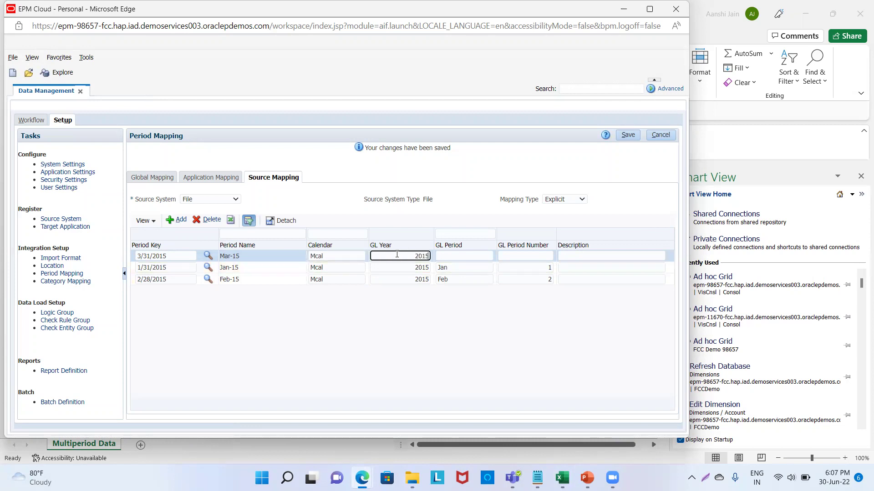
left_click(450, 256)
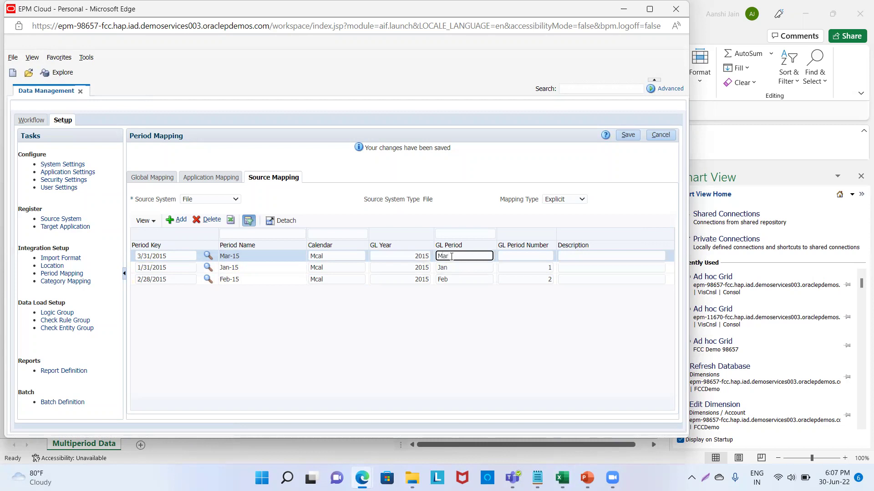
left_click(533, 258)
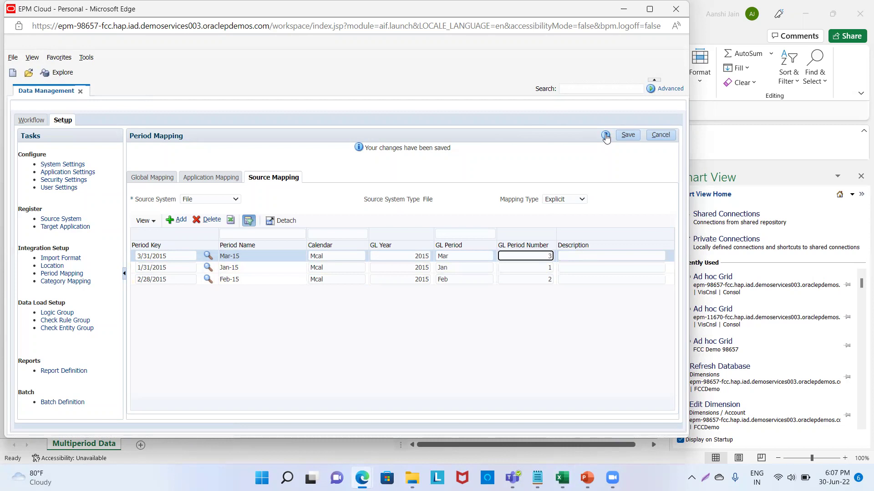
left_click(627, 134)
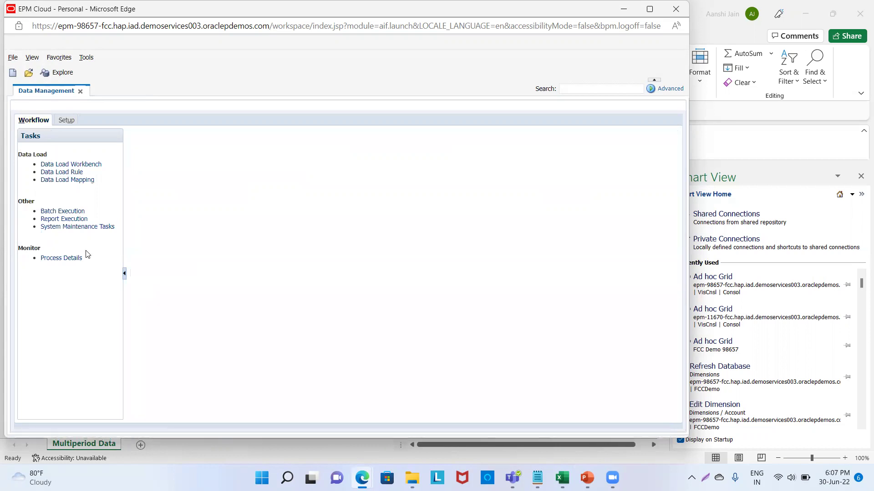
Open the data load mappings and set the point of view to location PracMP_Loc and period Jan-15
left_click(87, 181)
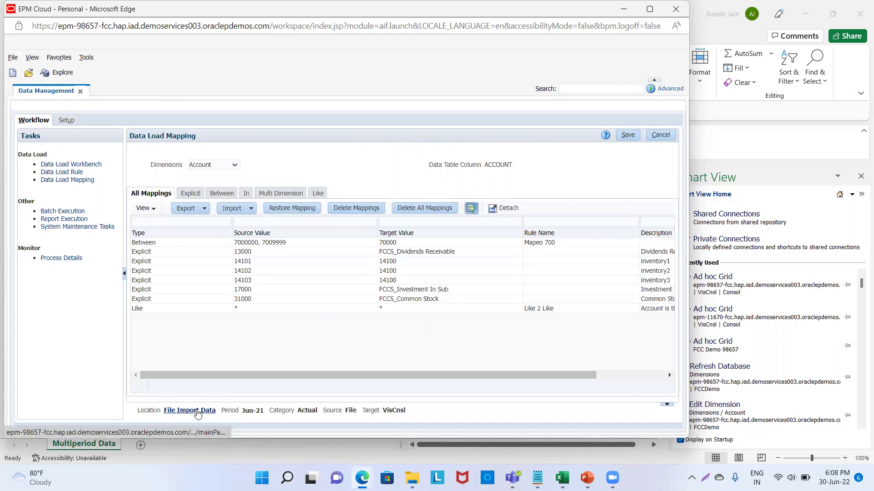
left_click(197, 411)
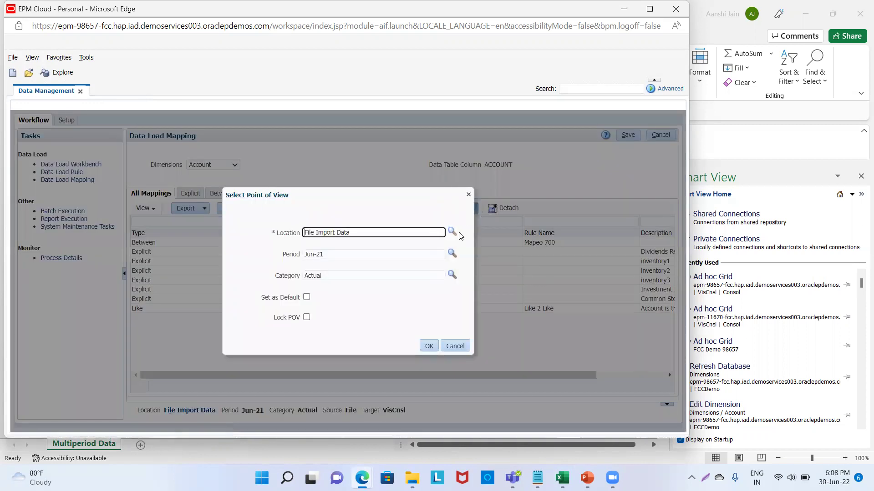
left_click(452, 233)
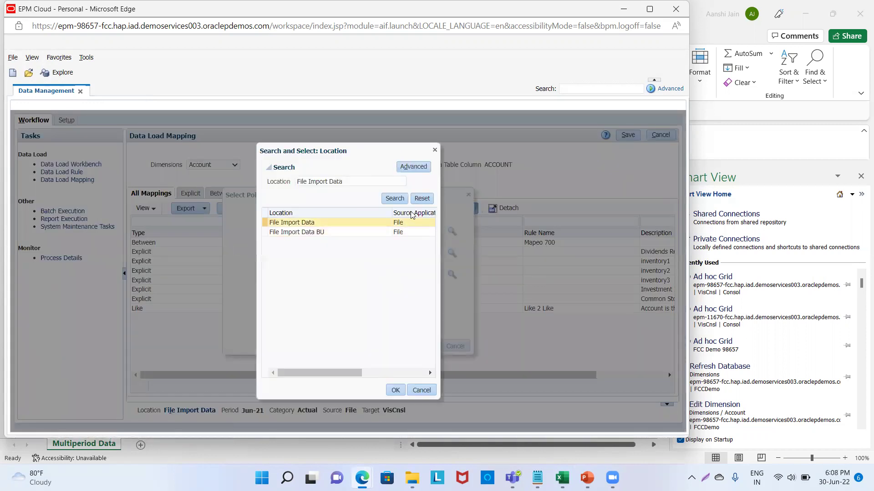
left_click(387, 201)
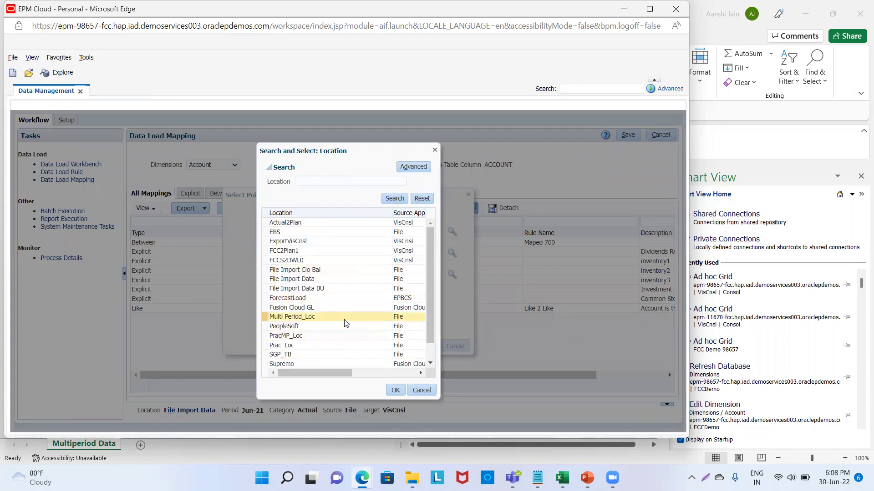
left_click(348, 338)
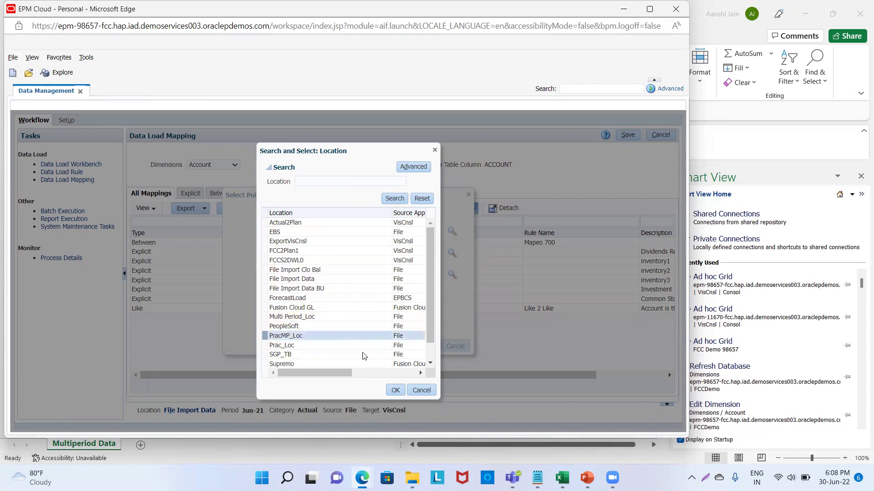
left_click(396, 390)
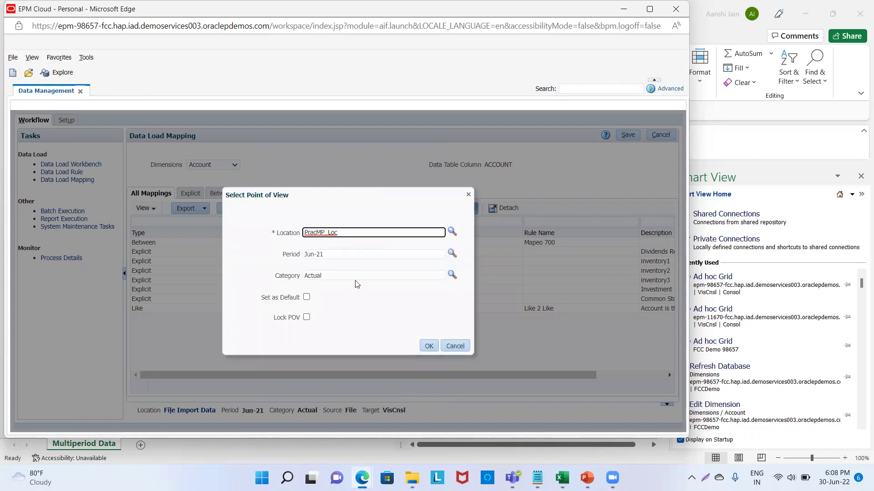
left_click(355, 256)
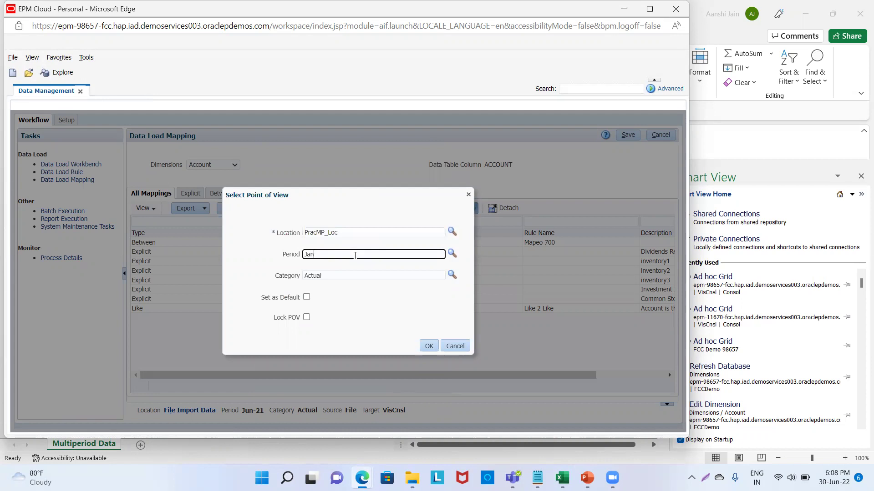
type("Jan-15")
left_click(430, 347)
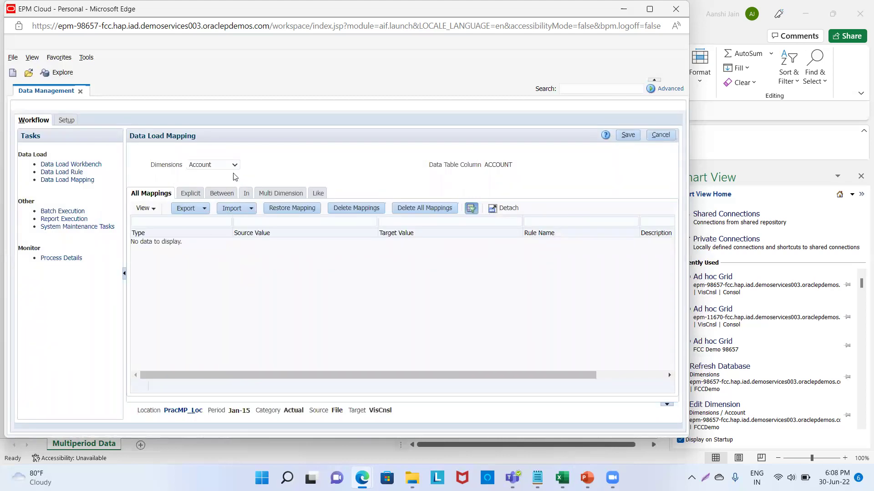
Add a Like mapping for the Account dimension from source * to target * with rule name P1, and save it
left_click(319, 194)
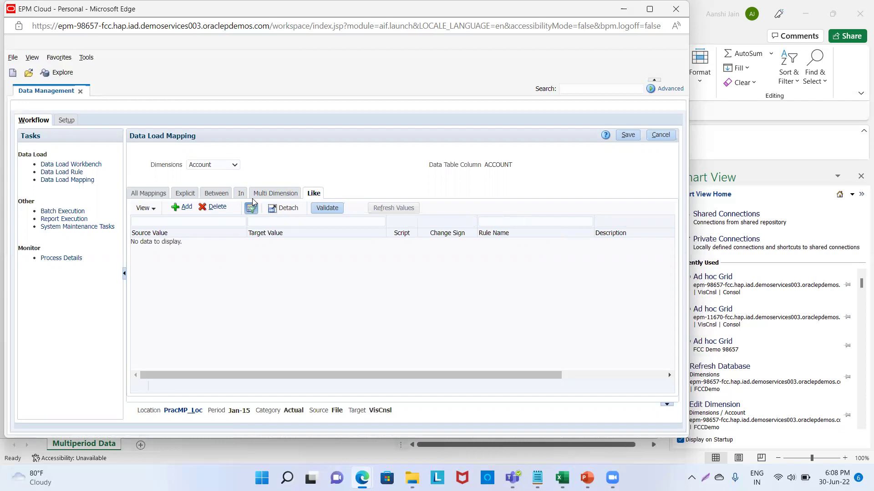
left_click(184, 206)
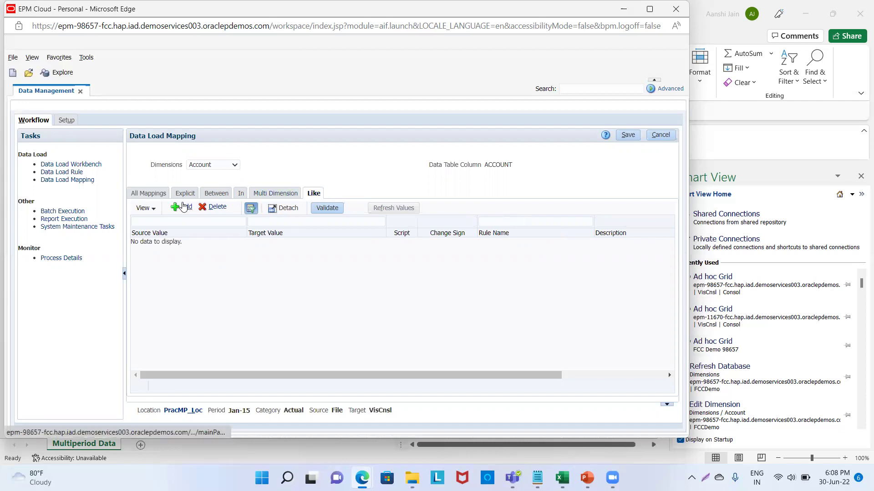
left_click(177, 241)
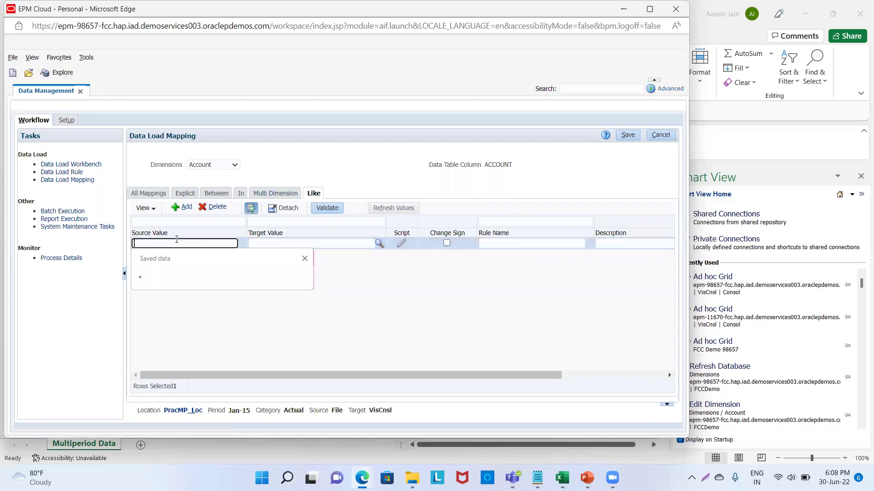
left_click(202, 276)
left_click(297, 243)
type("*")
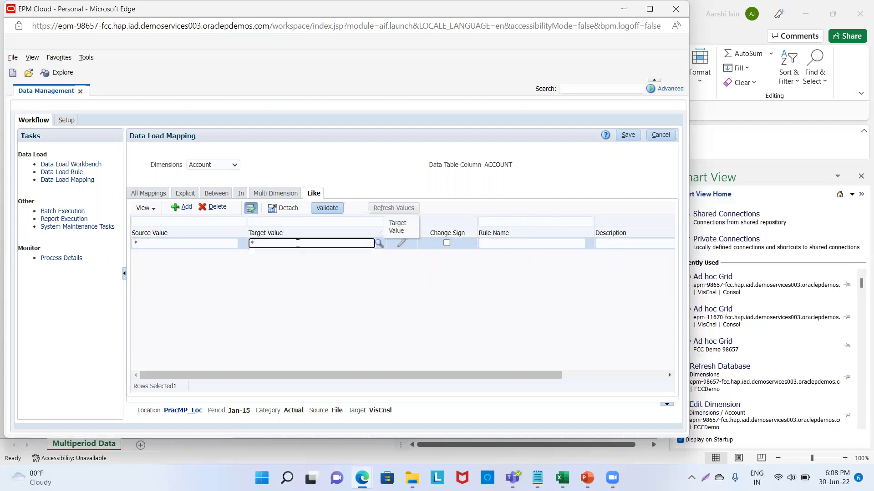
left_click(494, 248)
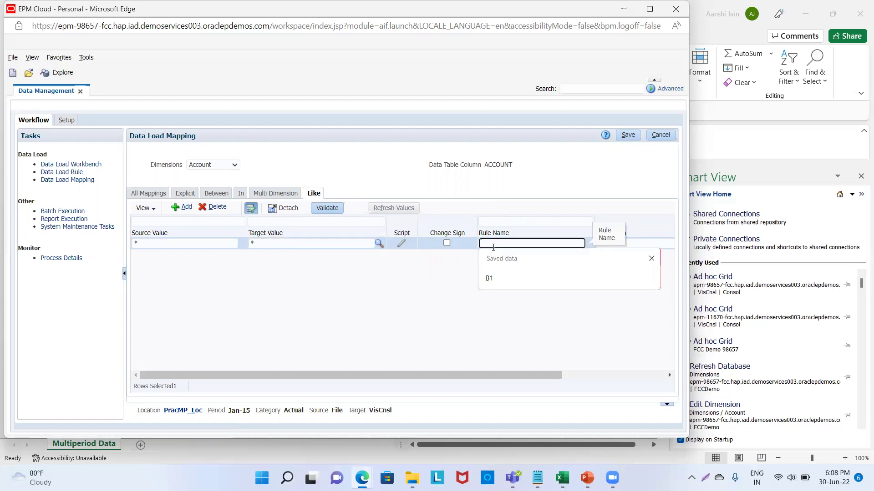
type("P1")
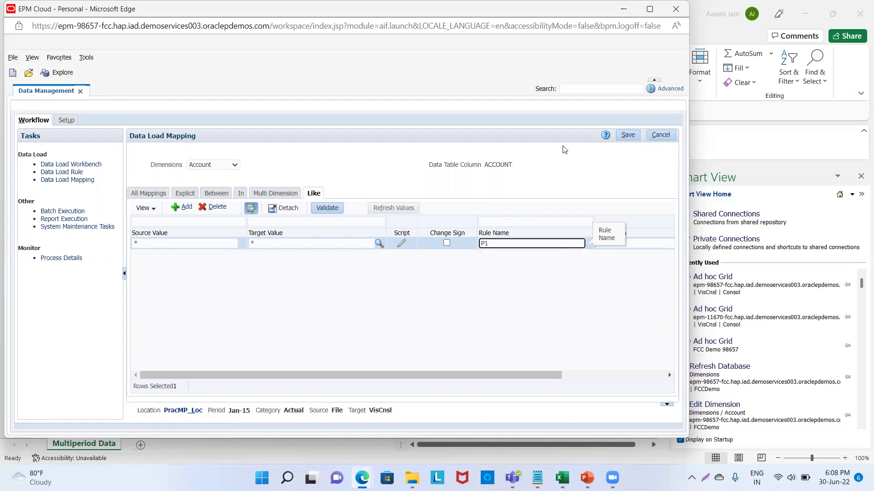
left_click(633, 136)
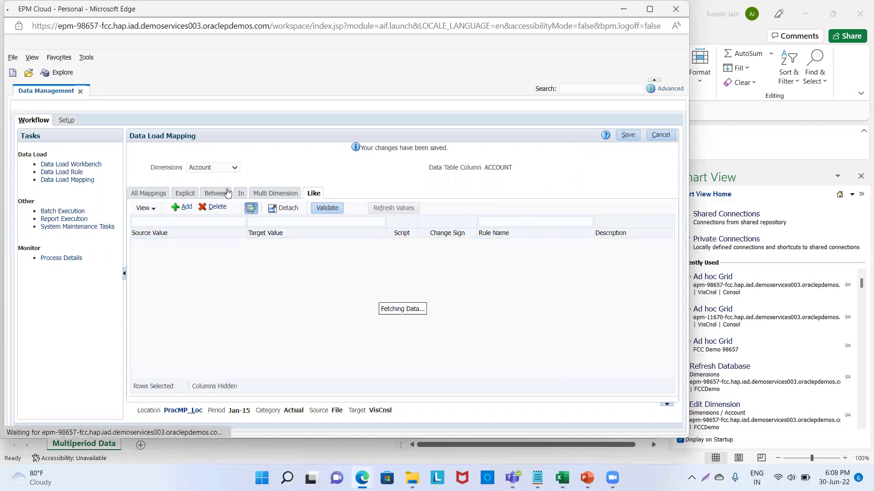
Switch to the Data Source dimension and save its existing Like mapping to FCCS_Managed Data
left_click(232, 167)
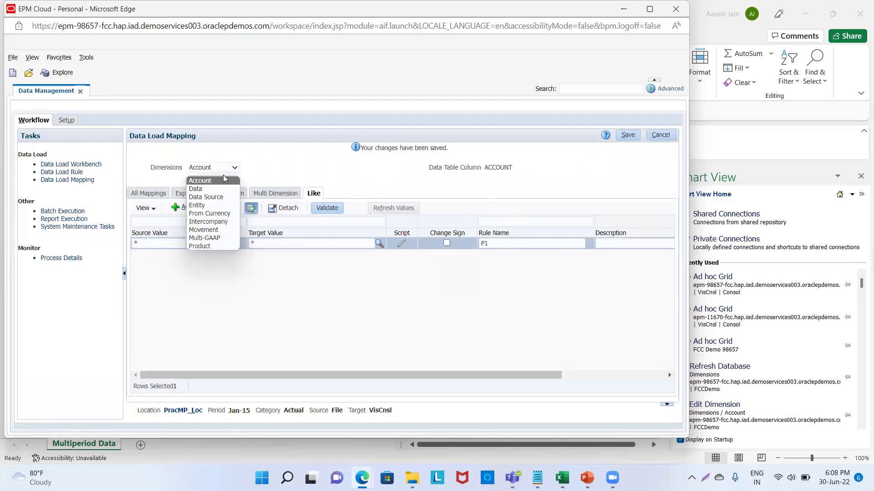
left_click(219, 198)
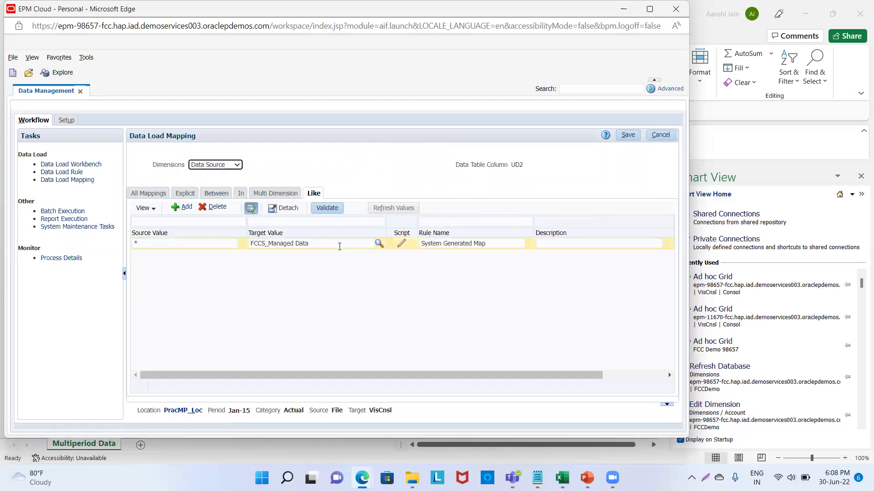
left_click(631, 136)
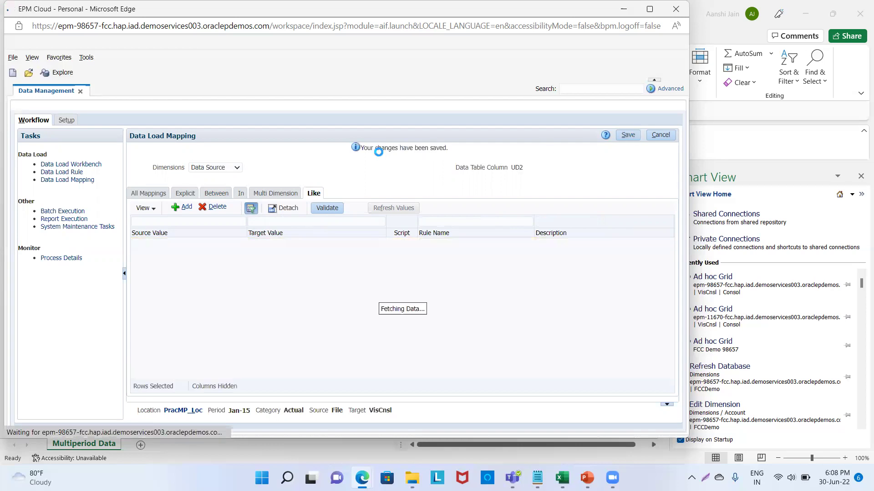
Add a Like mapping for the Entity dimension from source * to target * with rule name P2, and save it
left_click(238, 168)
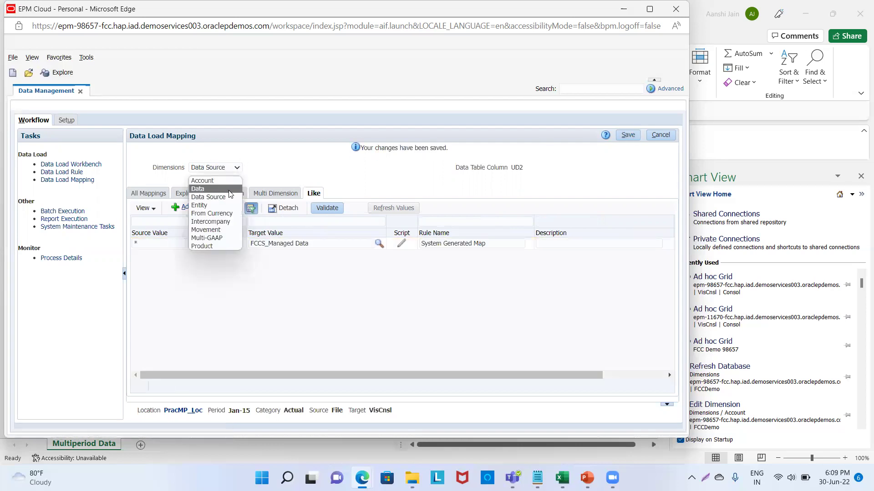
left_click(226, 202)
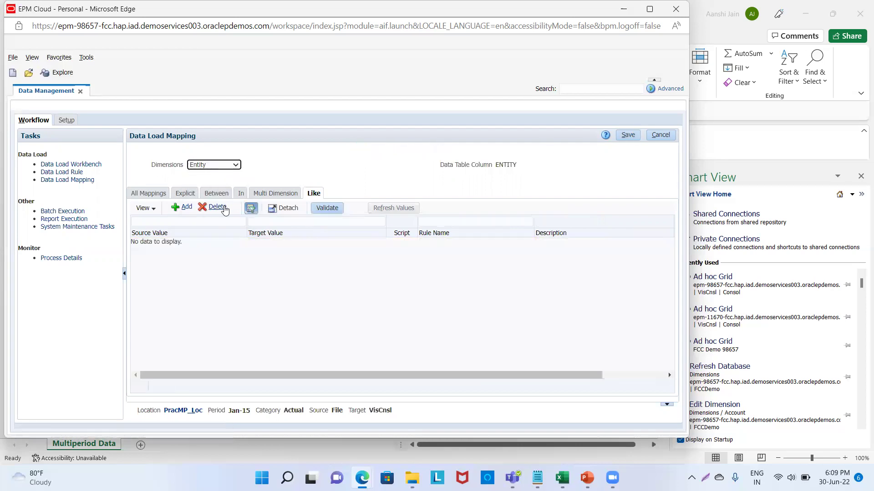
left_click(181, 207)
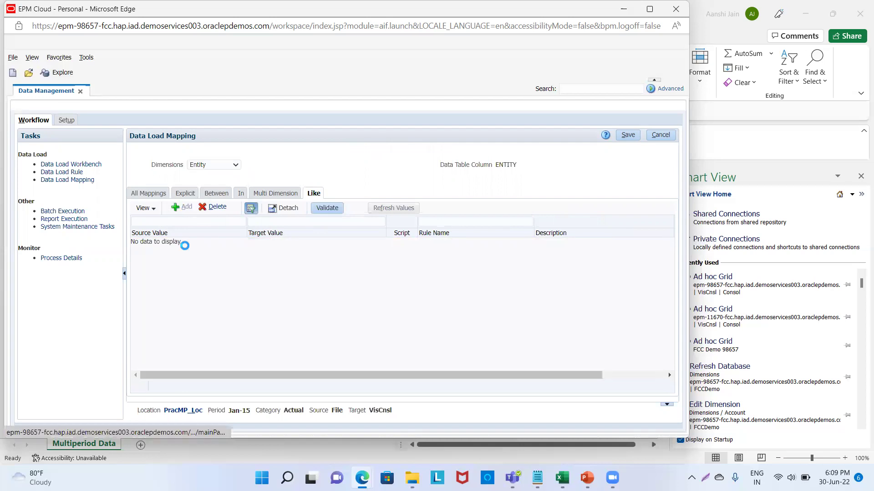
left_click(185, 245)
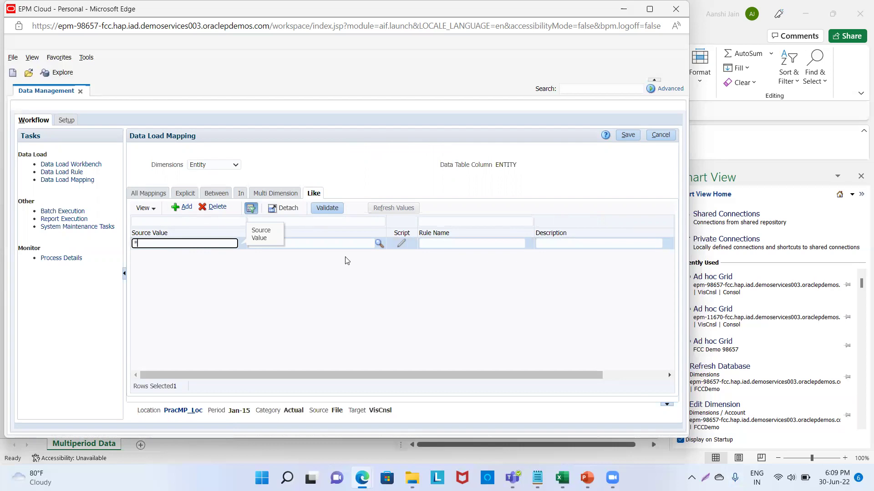
left_click(320, 244)
type("*")
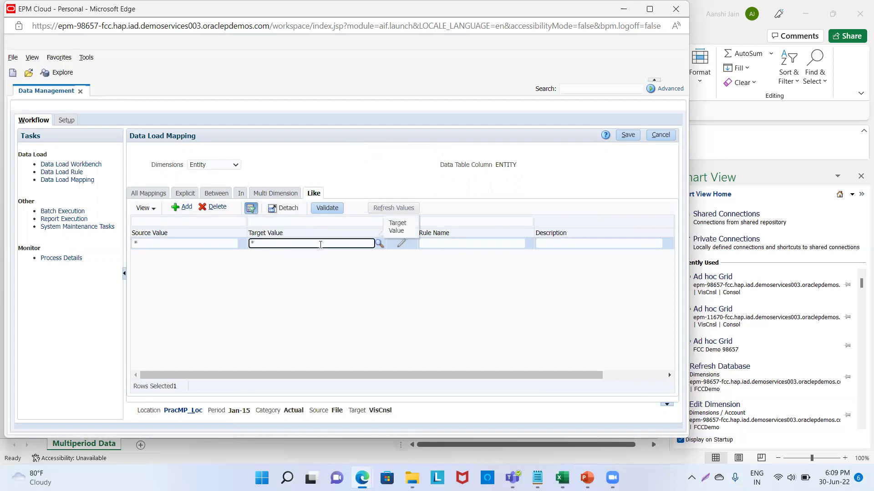
left_click(440, 243)
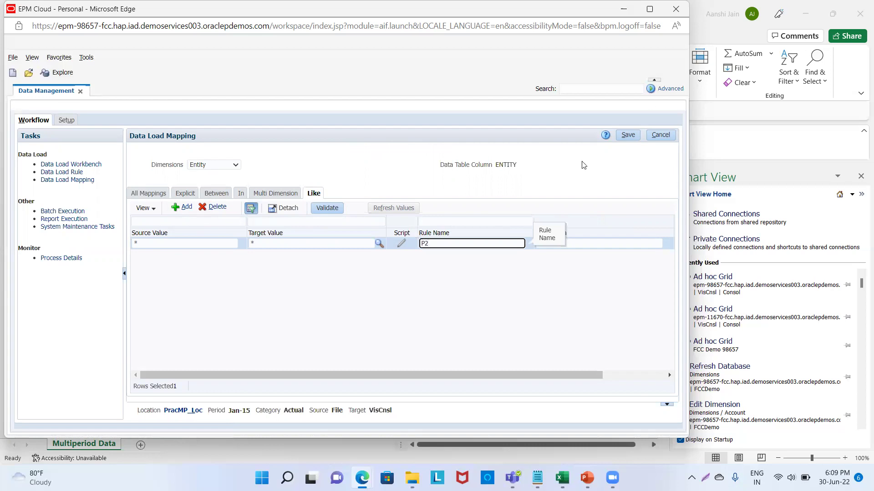
left_click(628, 135)
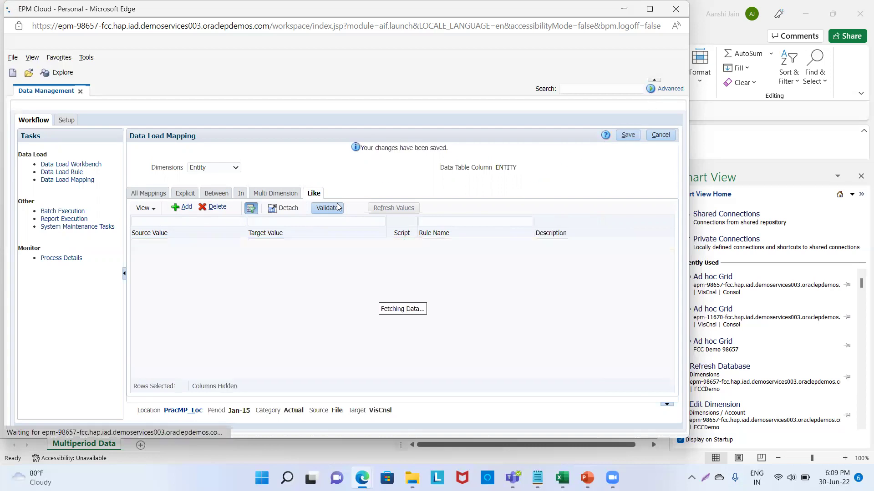
Add a Like mapping for the From Currency dimension from source * to target * with rule name P3, and save it
left_click(227, 171)
left_click(222, 209)
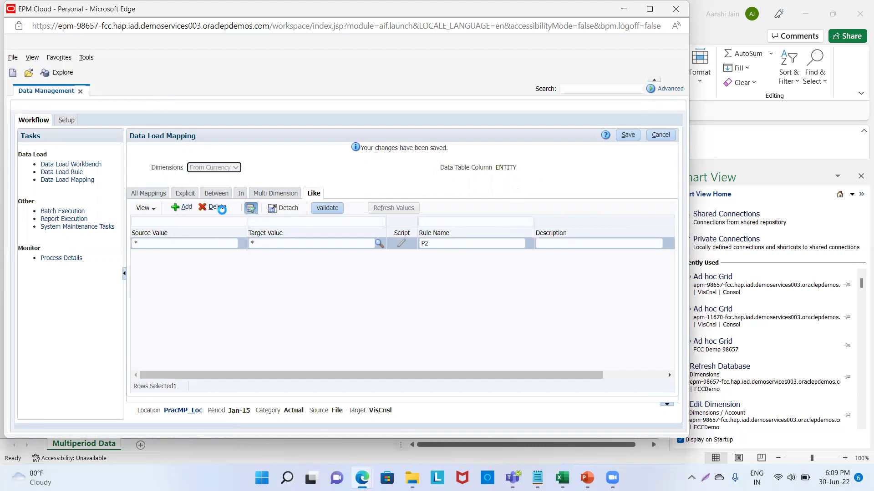
left_click(184, 208)
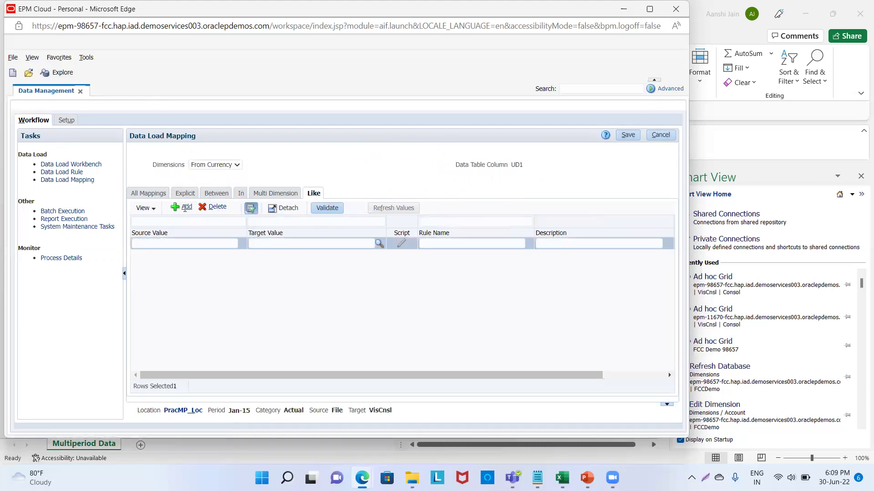
left_click(182, 244)
type("*")
left_click(301, 241)
type("*")
left_click(423, 243)
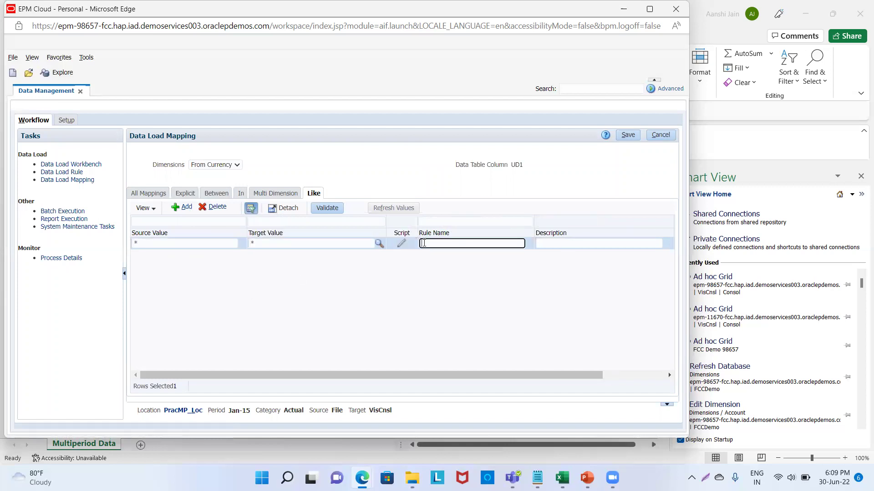
type("P3")
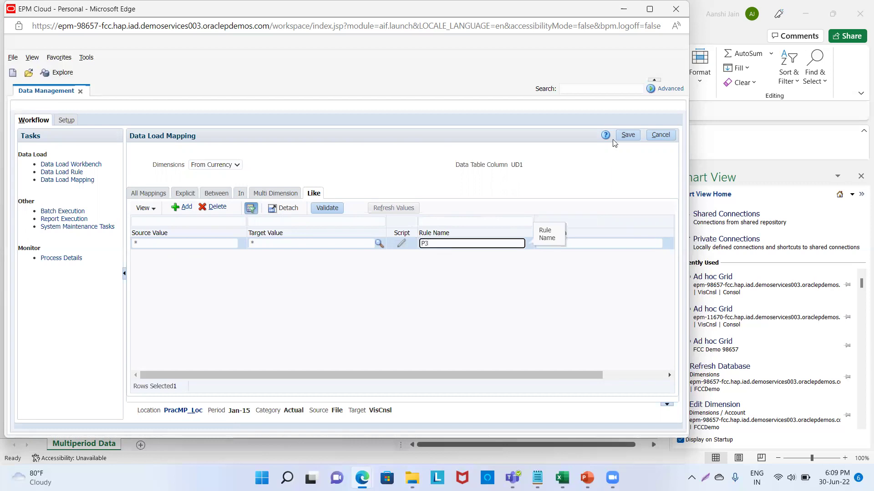
left_click(626, 136)
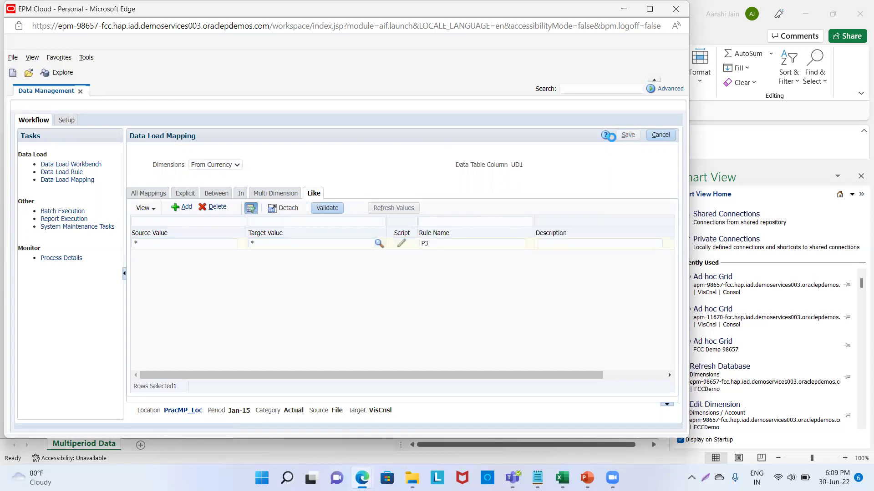
Add a Like mapping for the Intercompany dimension from source * to target * with rule name P4, and save it
left_click(237, 167)
left_click(211, 221)
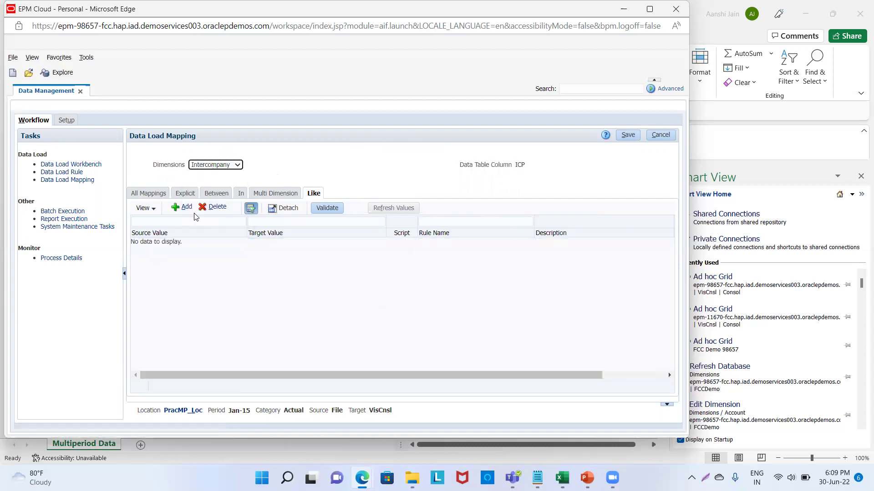
left_click(178, 207)
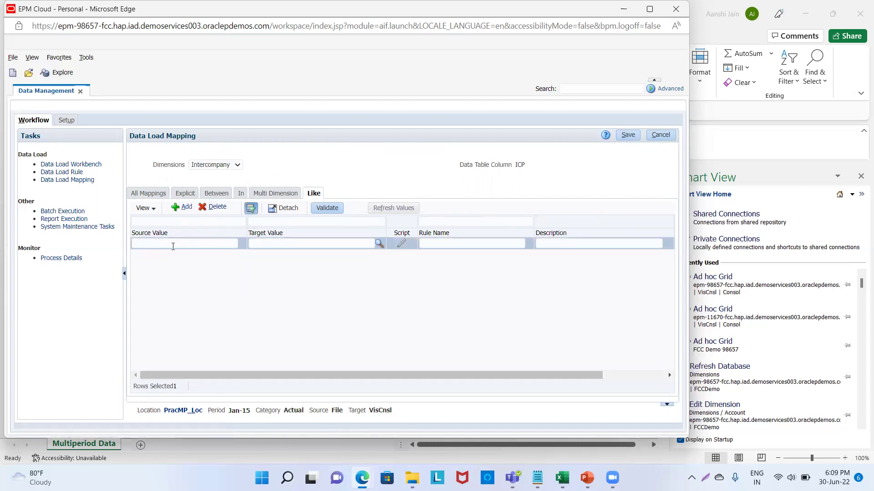
left_click(173, 246)
type("*")
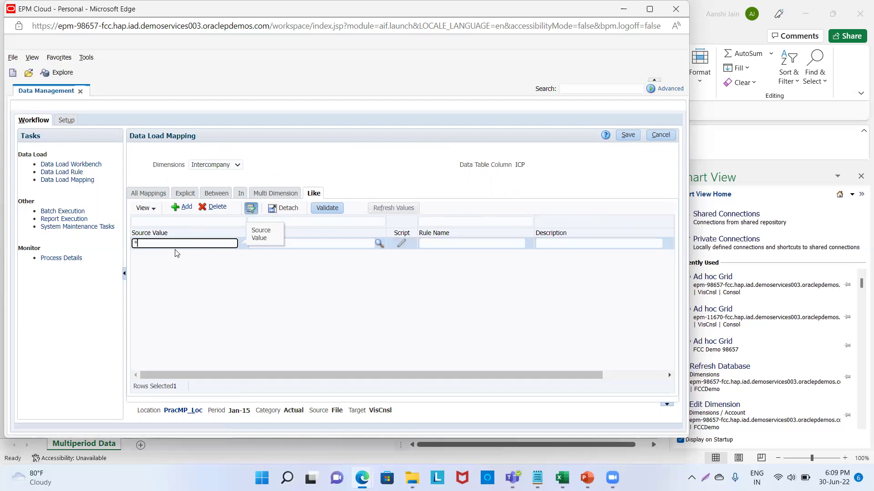
left_click(293, 244)
type("*")
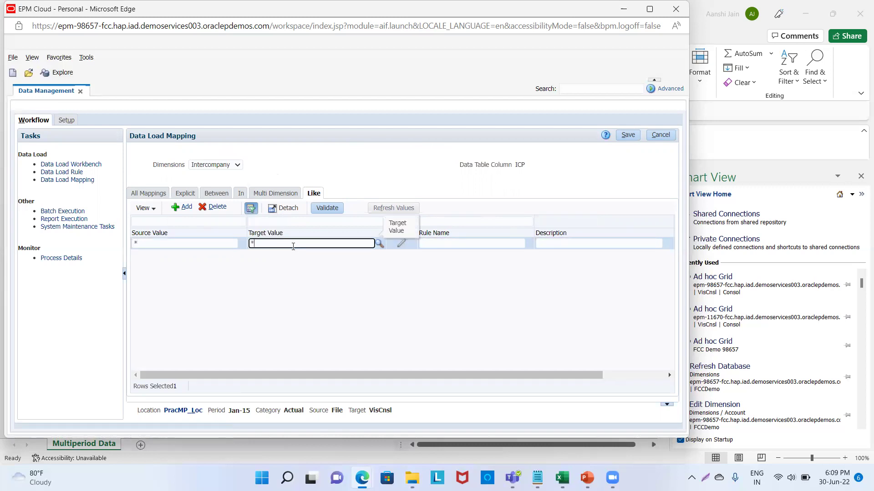
left_click(438, 243)
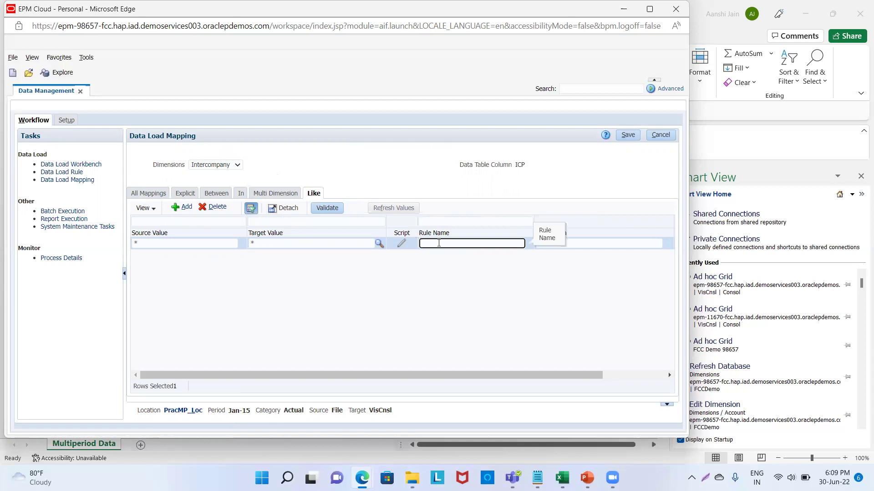
left_click(627, 135)
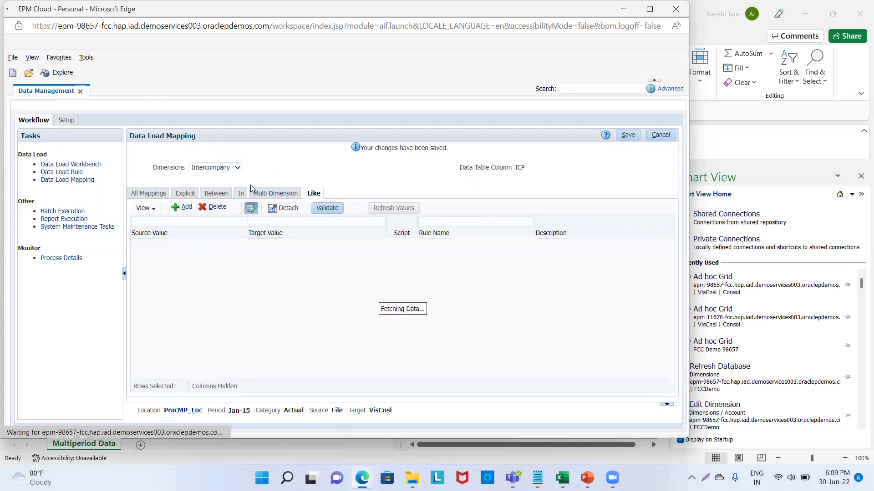
Switch to the Movement dimension and save its existing Like mapping to FCCS_Mvmts_NetIncome
left_click(238, 175)
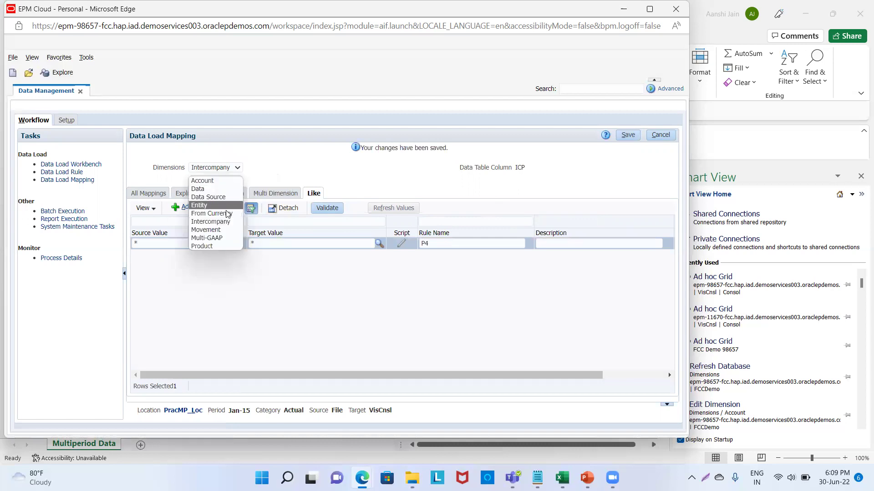
left_click(221, 231)
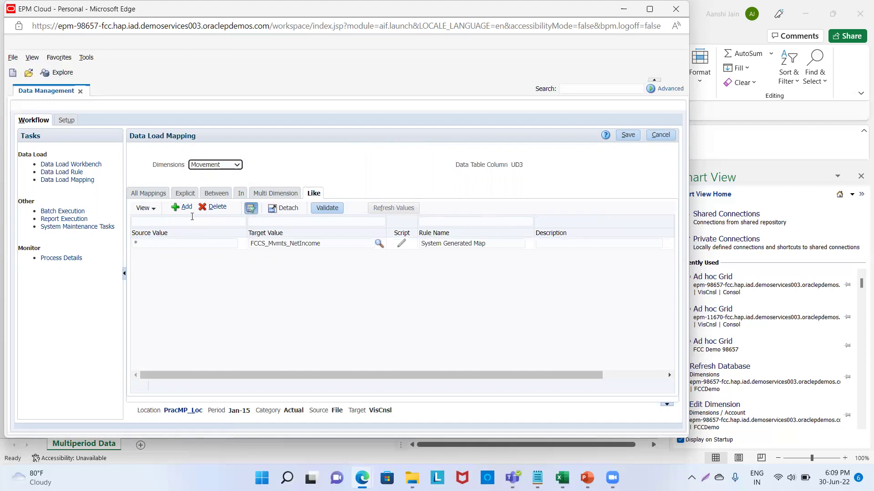
left_click(627, 135)
Switch to the Multi-GAAP dimension and save its existing Like mapping to FCCS_Local GAAP
left_click(236, 169)
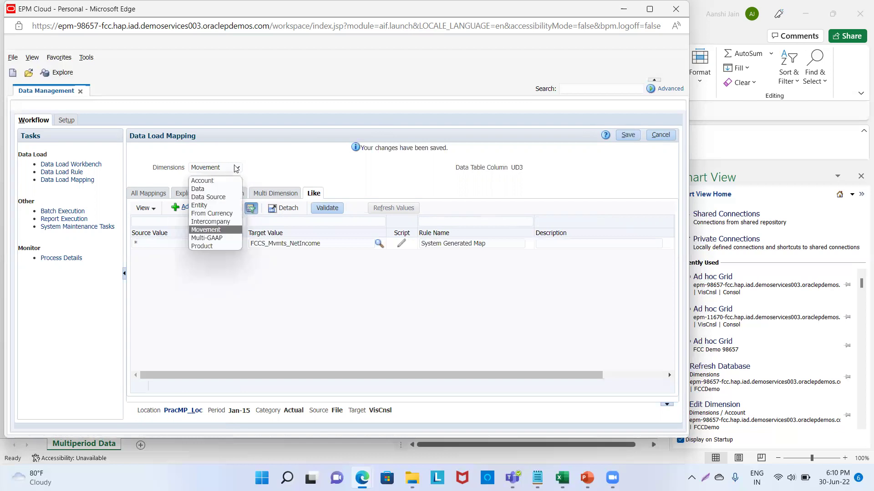
left_click(222, 235)
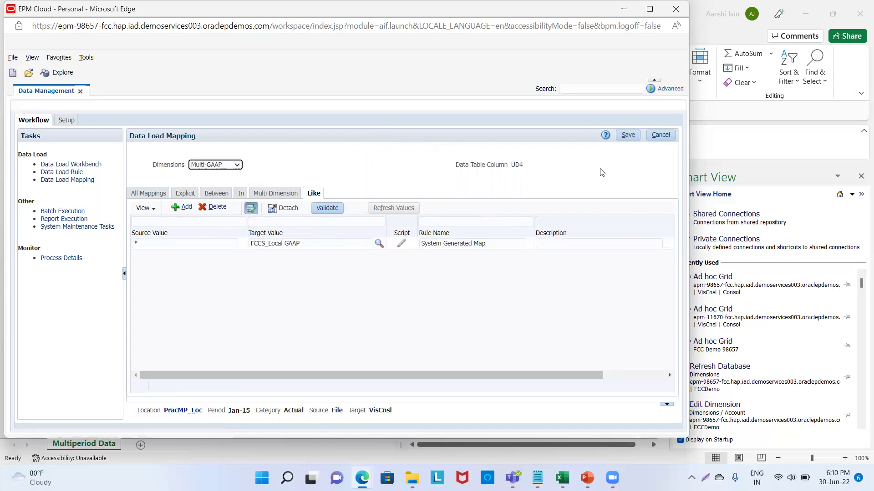
left_click(627, 137)
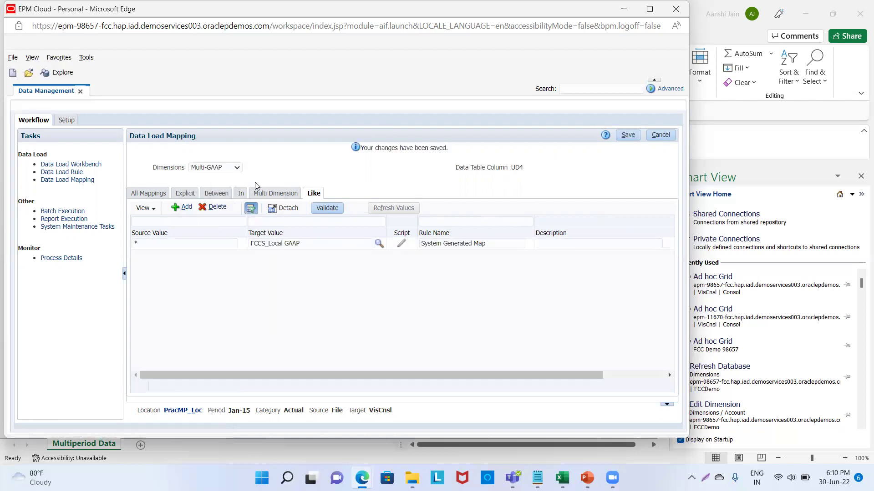
Add a Like mapping for the Product dimension from source * to target * with rule name P5, and save it
left_click(236, 168)
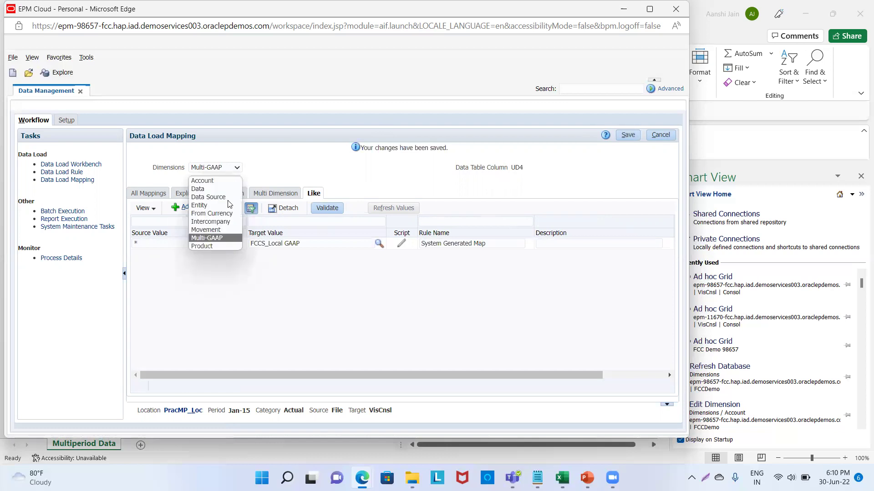
left_click(219, 243)
left_click(184, 207)
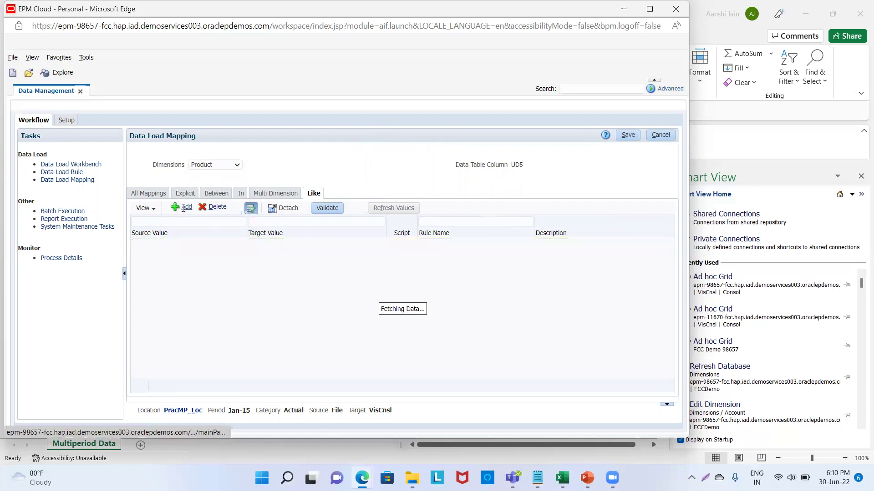
left_click(183, 243)
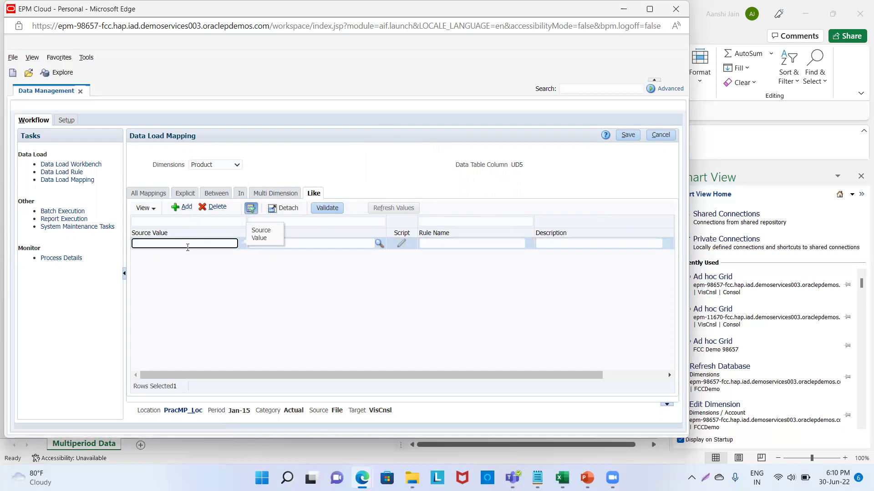
left_click(328, 243)
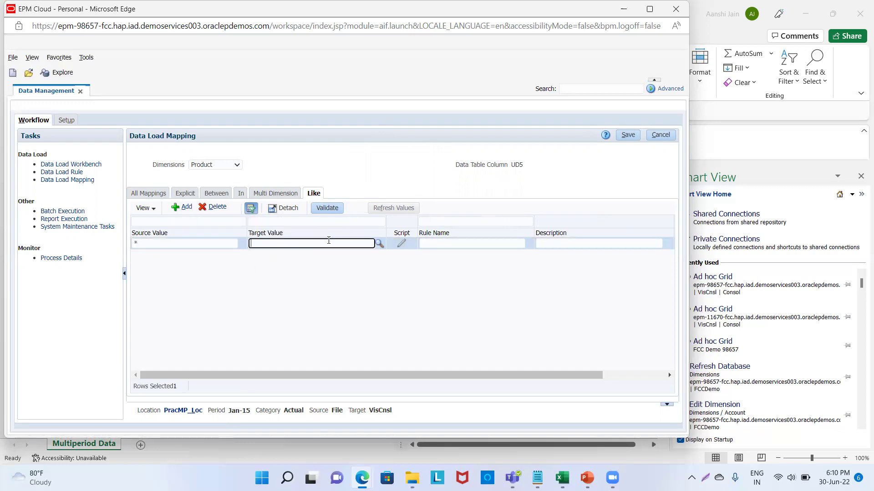
left_click(446, 243)
type("P5")
left_click(627, 135)
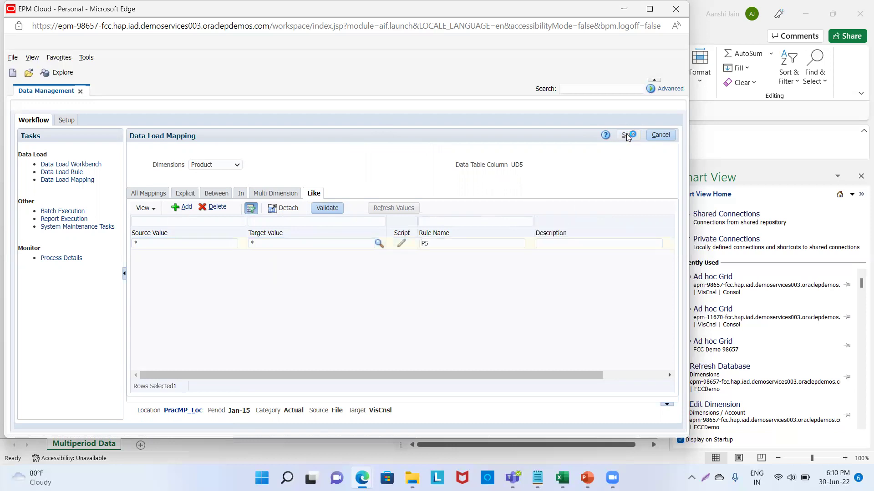
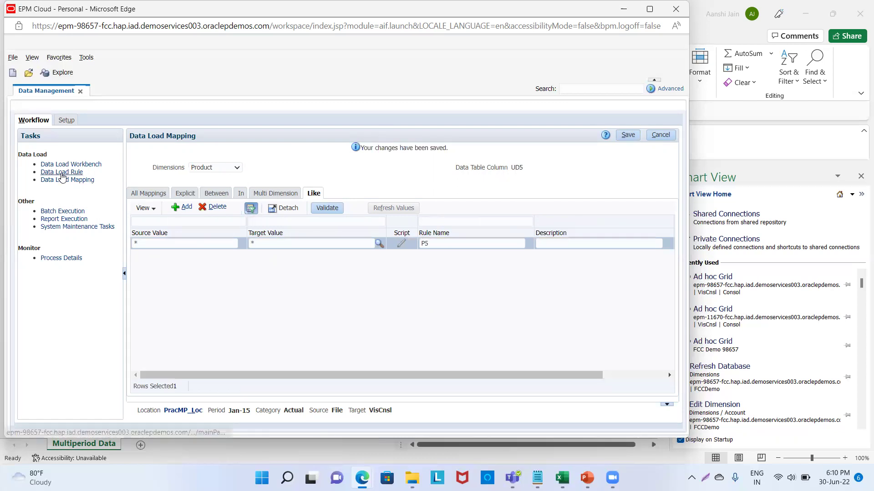
Add a data load rule named PracMP_DLR, keeping category Actual and target cube Consol
left_click(61, 173)
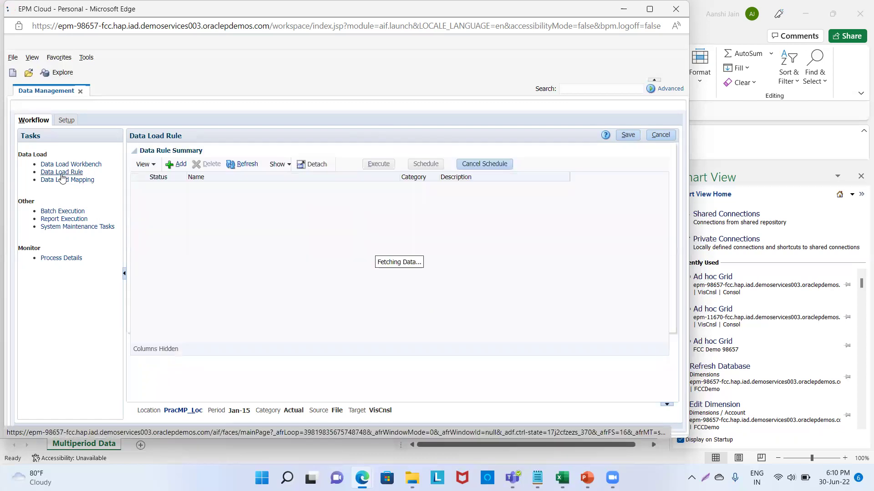
left_click(177, 165)
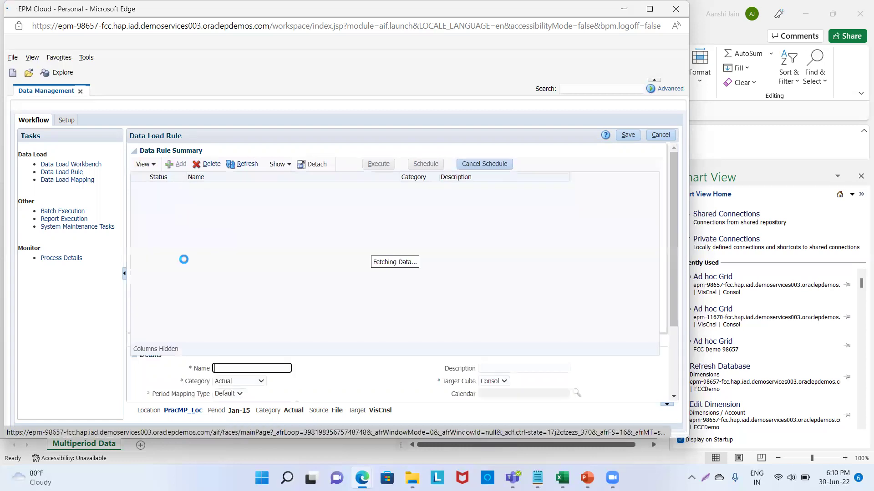
left_click(235, 367)
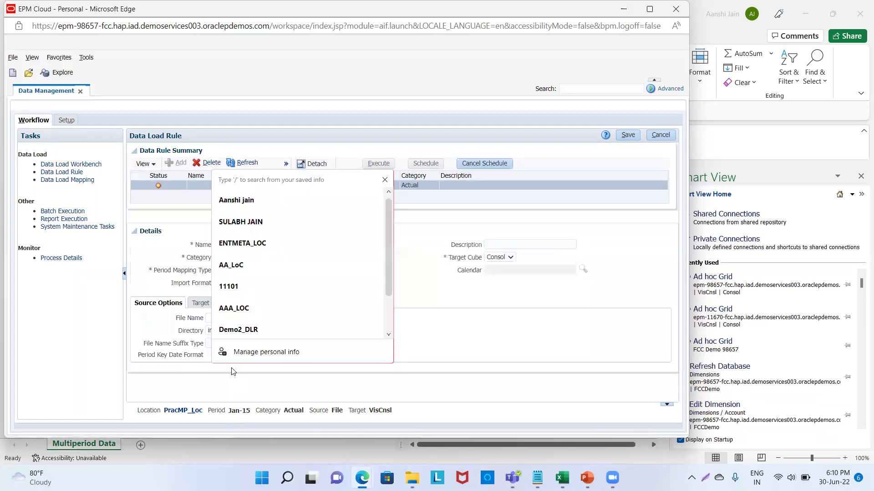
type("Prac")
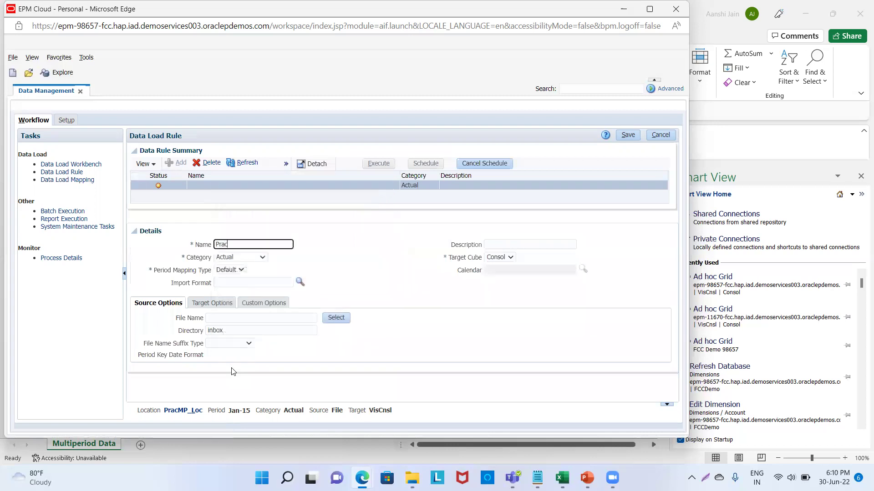
type("MP_DLR")
key("Tab")
key("Tab")
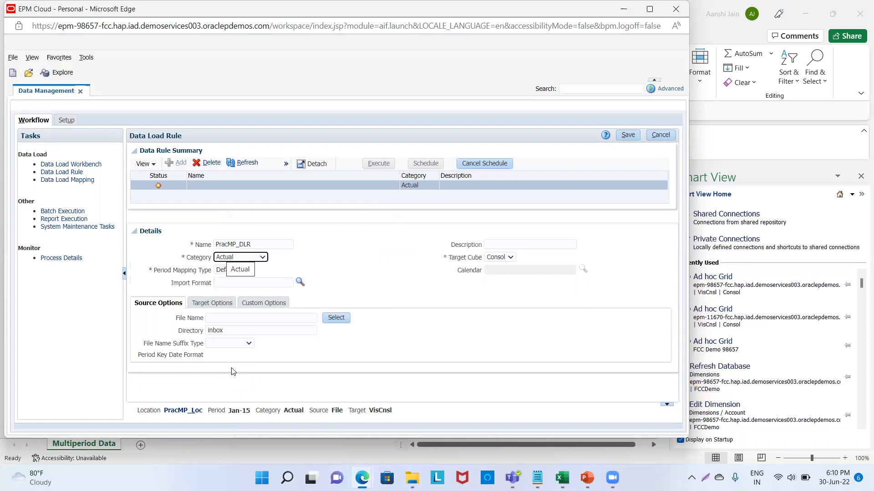
key("Tab")
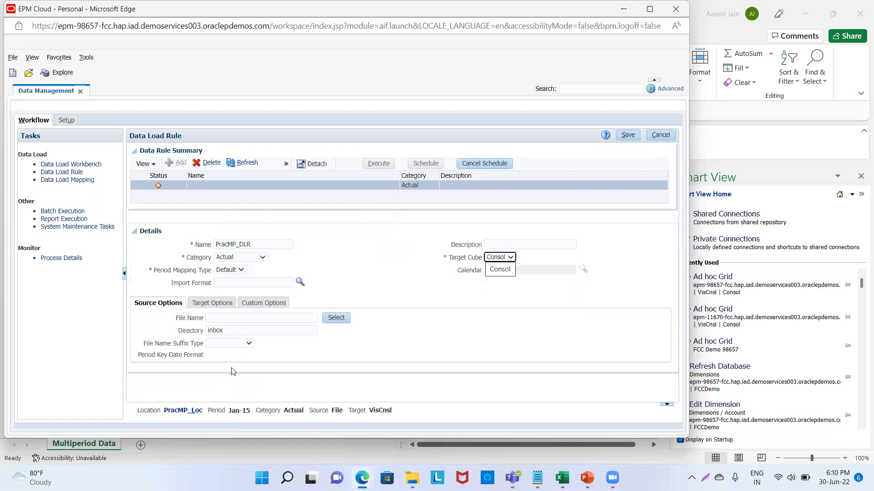
key("Tab")
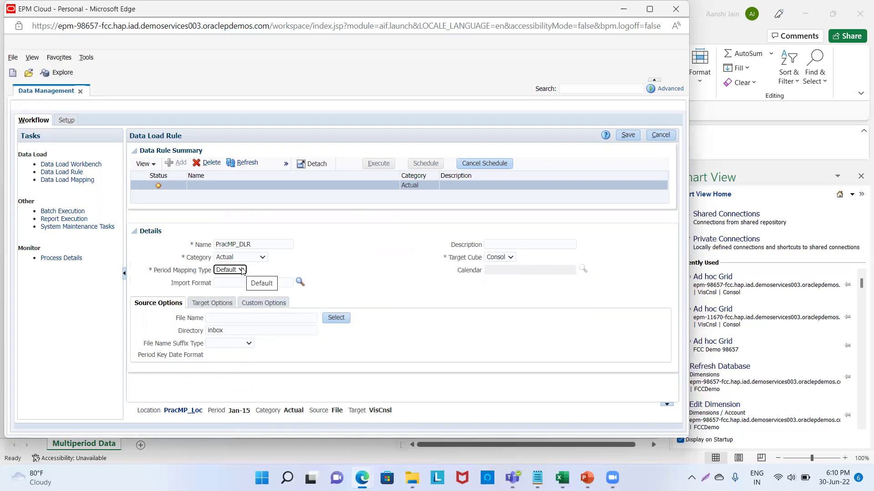
Set the rule's period mapping type to Explicit and choose Mcal as its calendar
left_click(242, 271)
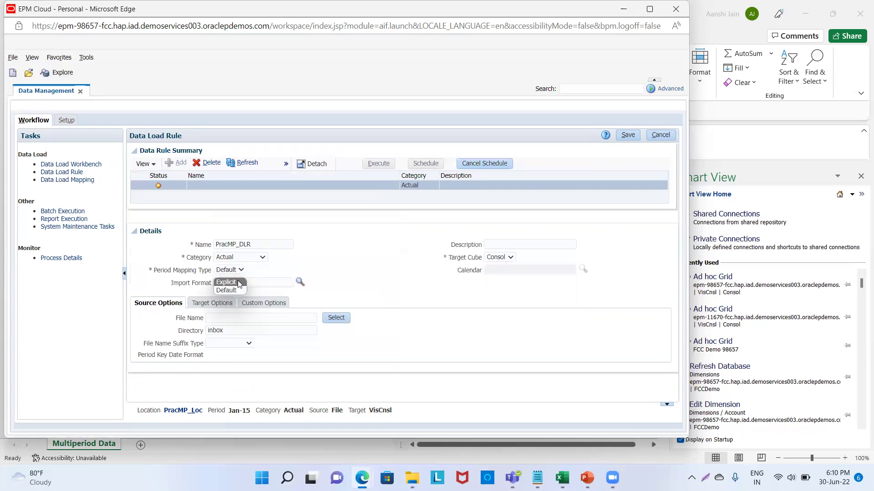
left_click(238, 283)
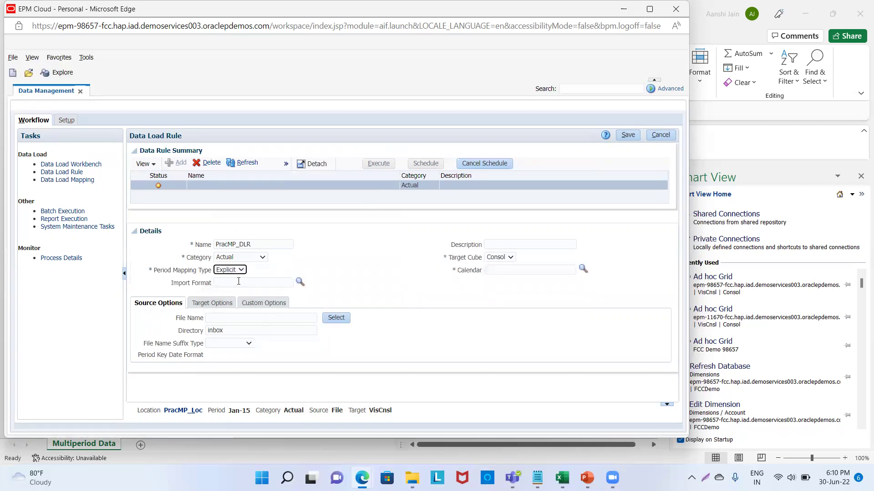
key("Tab")
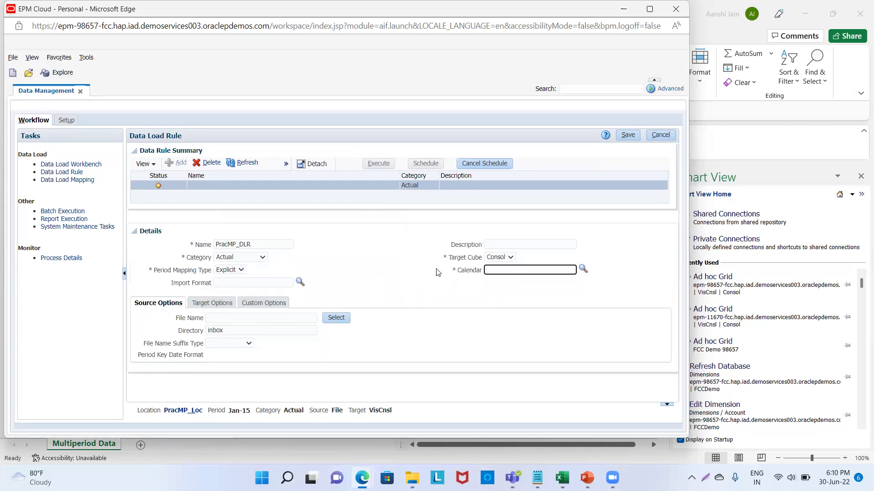
left_click(582, 269)
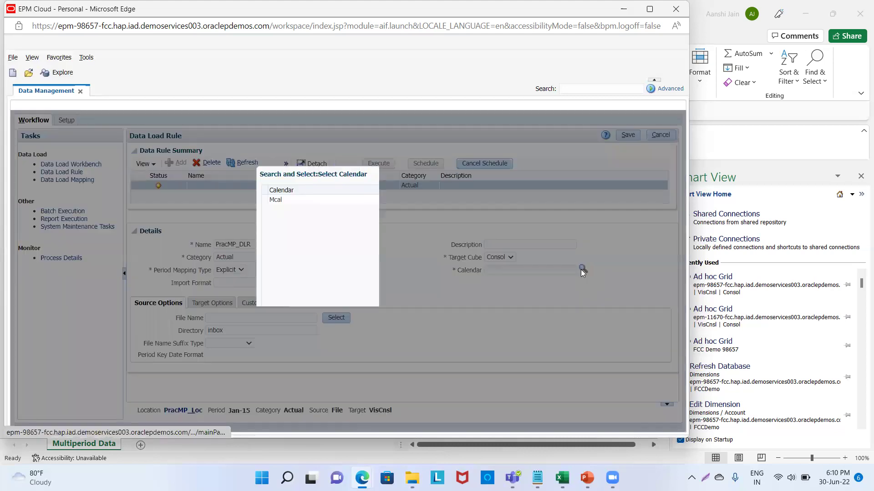
left_click(283, 201)
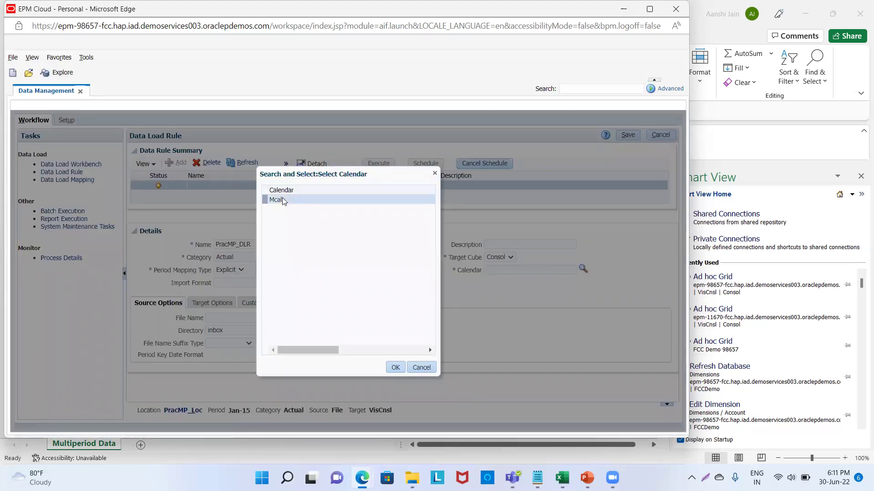
left_click(396, 369)
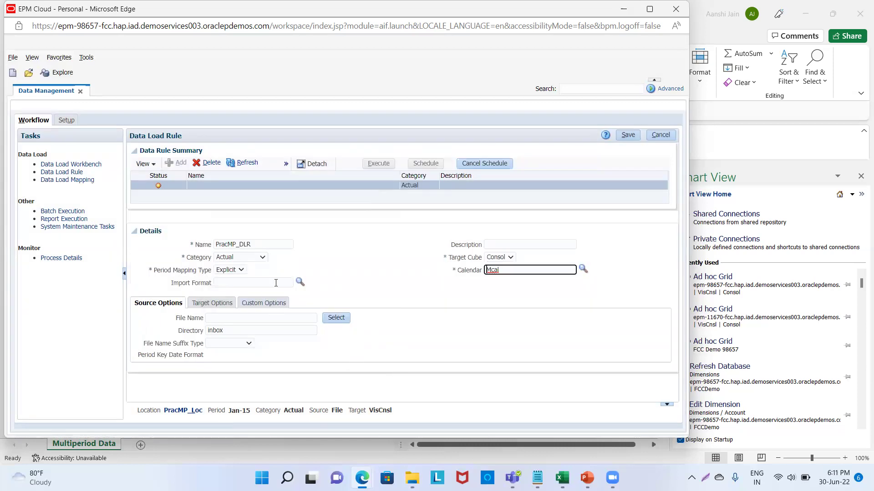
Assign the import format PracMP_IMF to the data load rule and save the rule
left_click(300, 282)
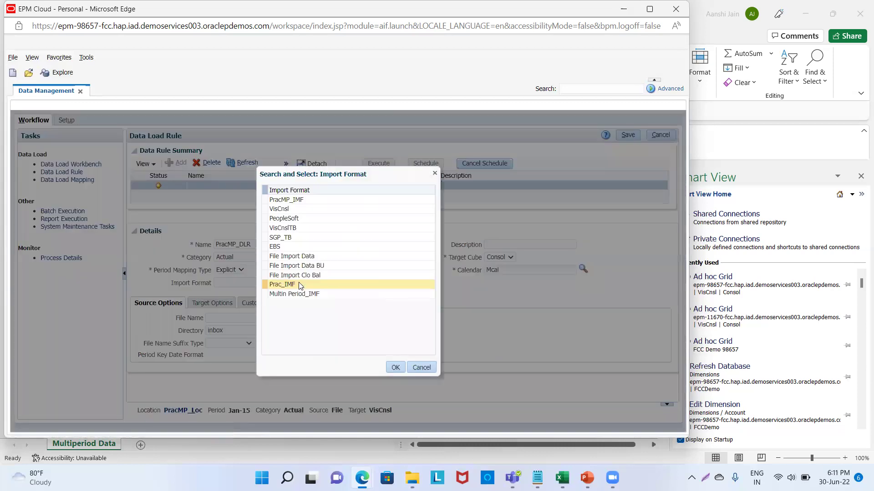
left_click(312, 200)
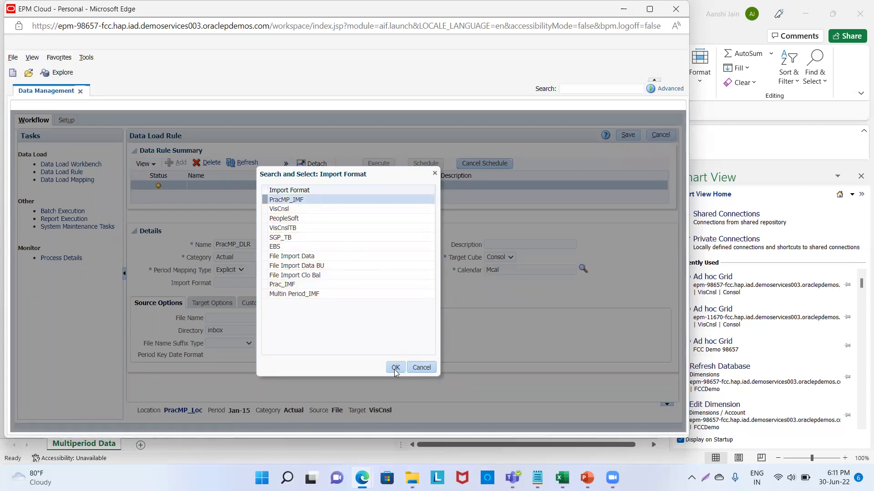
left_click(395, 367)
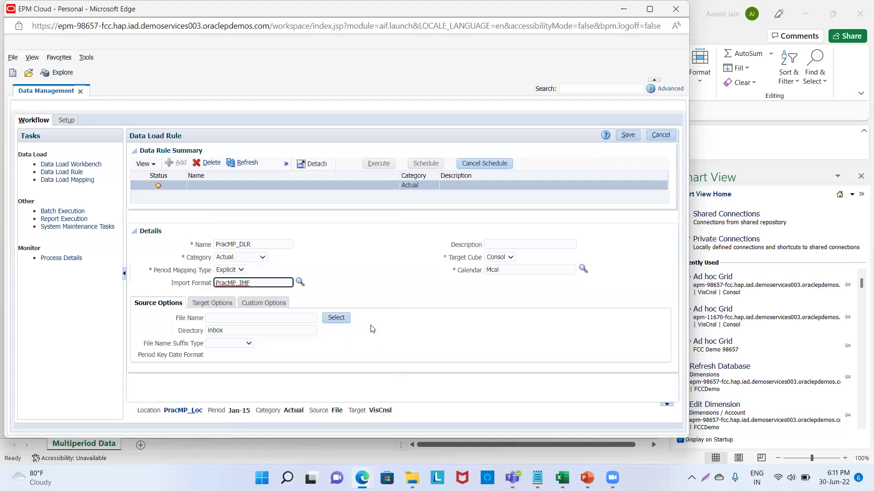
left_click(628, 136)
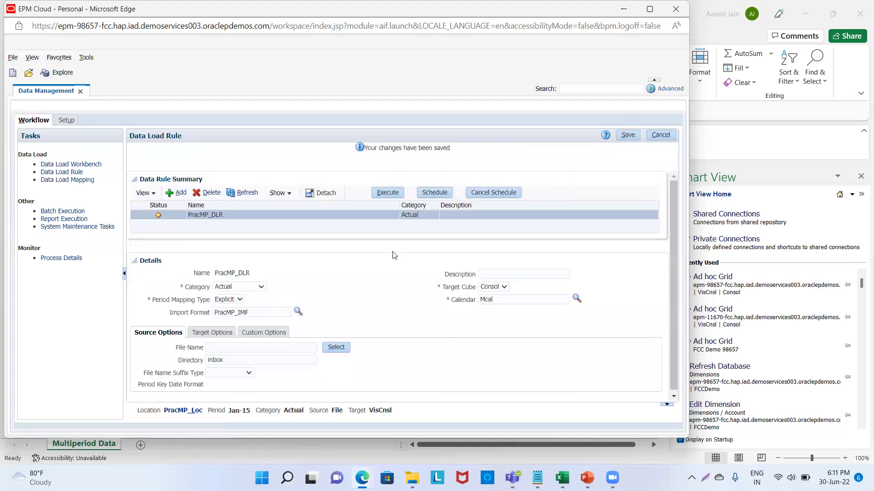
Upload Multiperiod Data.csv, select it as the rule's source file, and save the rule
left_click(337, 348)
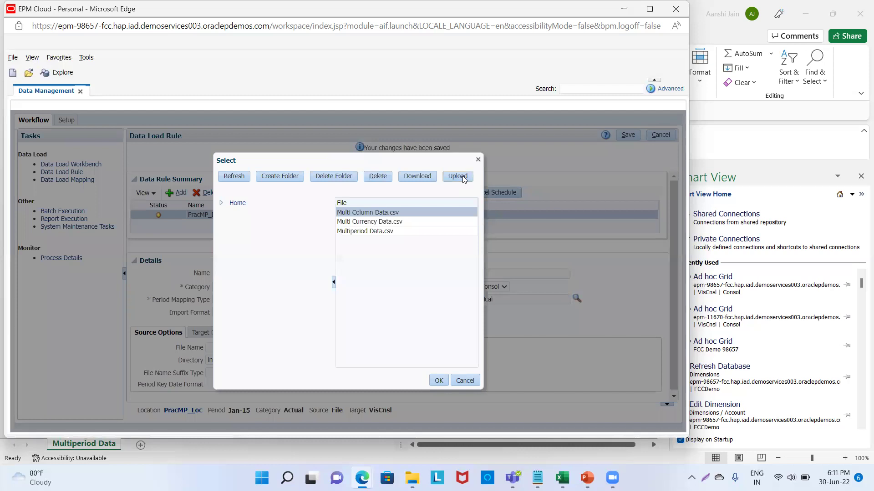
left_click(462, 176)
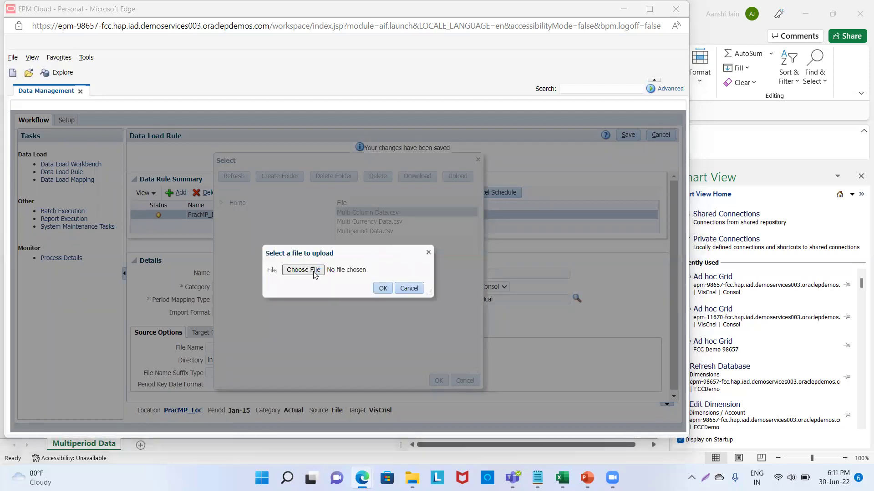
left_click(314, 271)
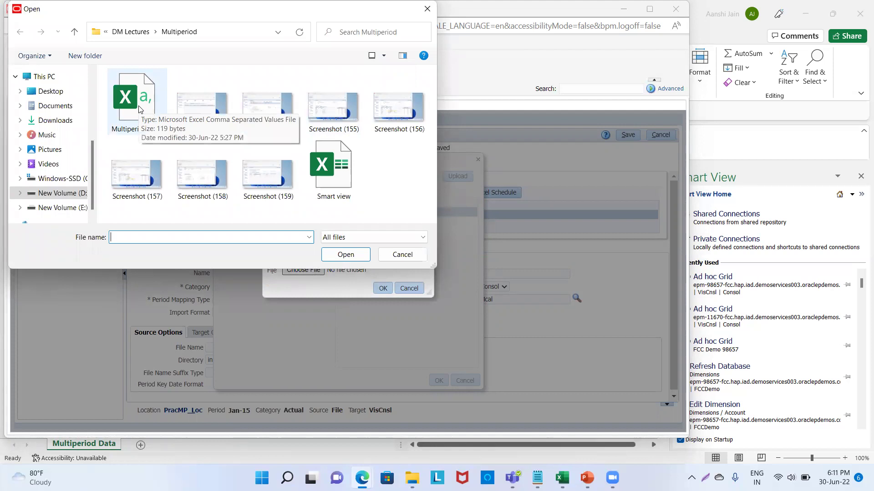
left_click(141, 109)
double_click(140, 110)
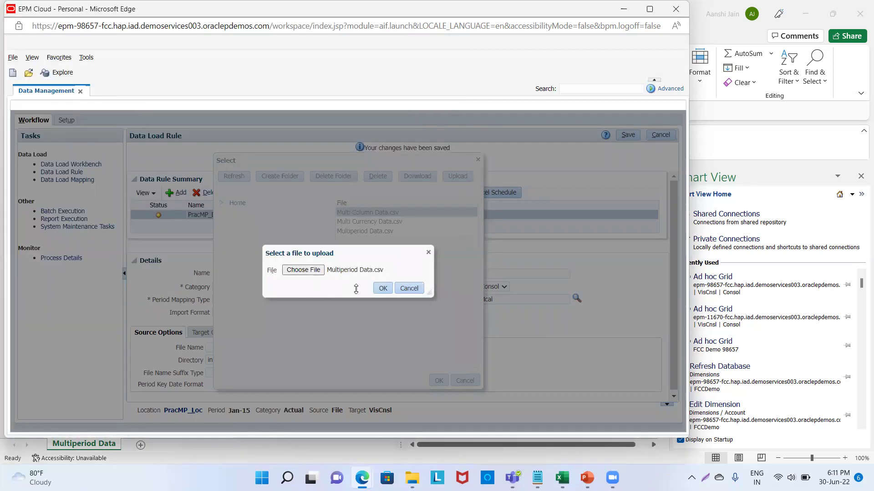
left_click(383, 289)
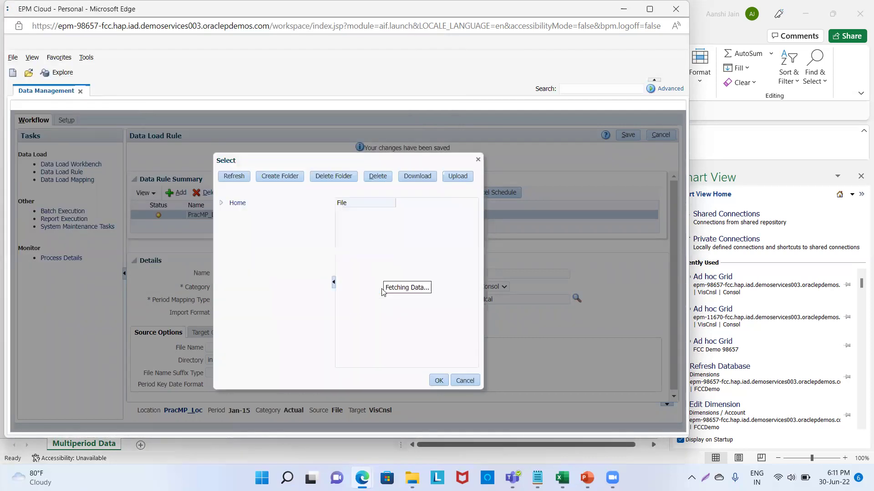
left_click(380, 231)
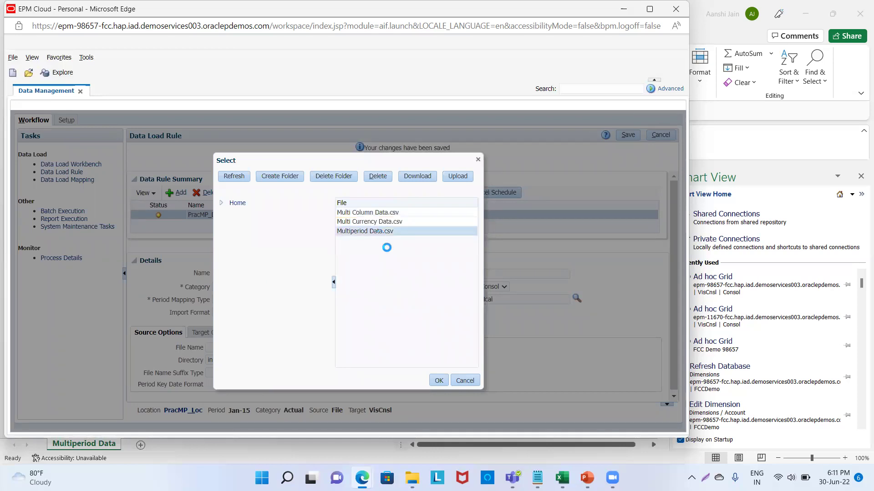
left_click(439, 381)
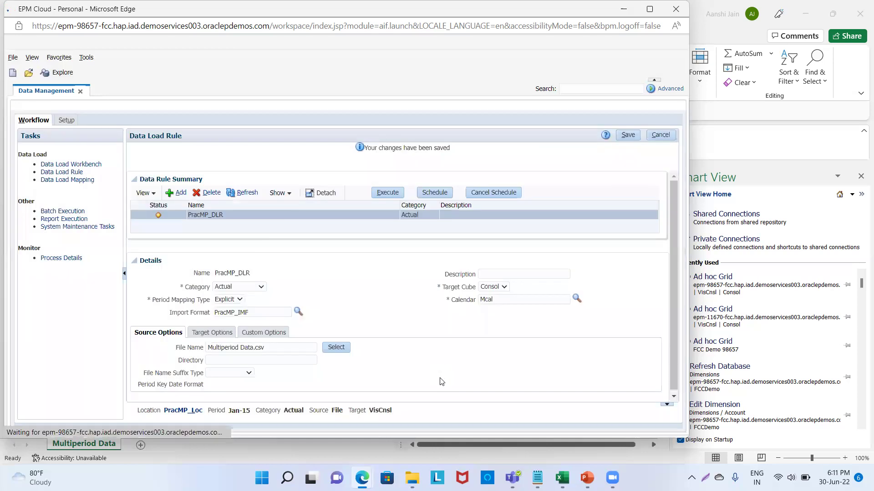
left_click(629, 136)
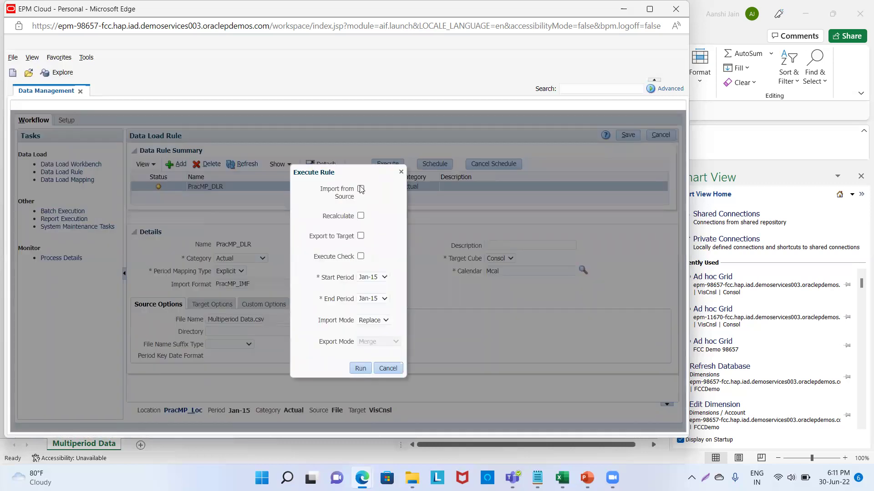
Execute the PracMP_DLR rule with Import from Source for periods Jan-15 through Mar-15, and refresh its status
left_click(361, 189)
left_click(385, 299)
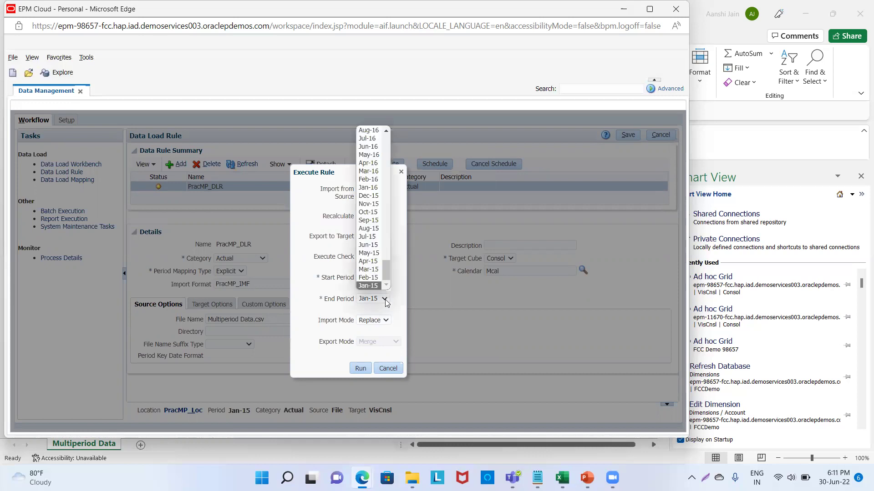
left_click(380, 271)
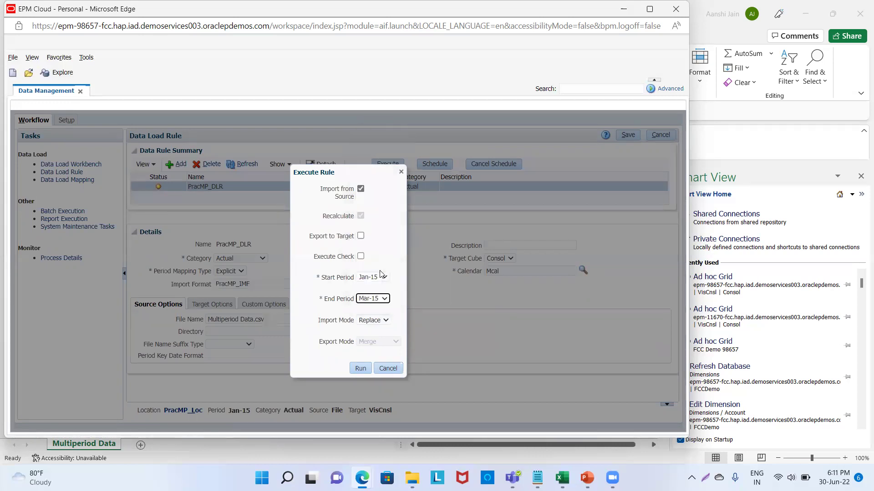
left_click(360, 369)
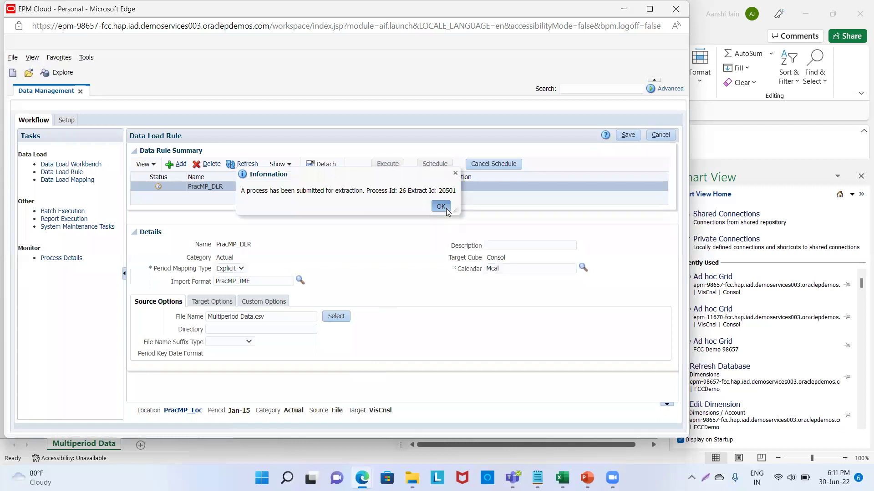
left_click(445, 211)
left_click(241, 166)
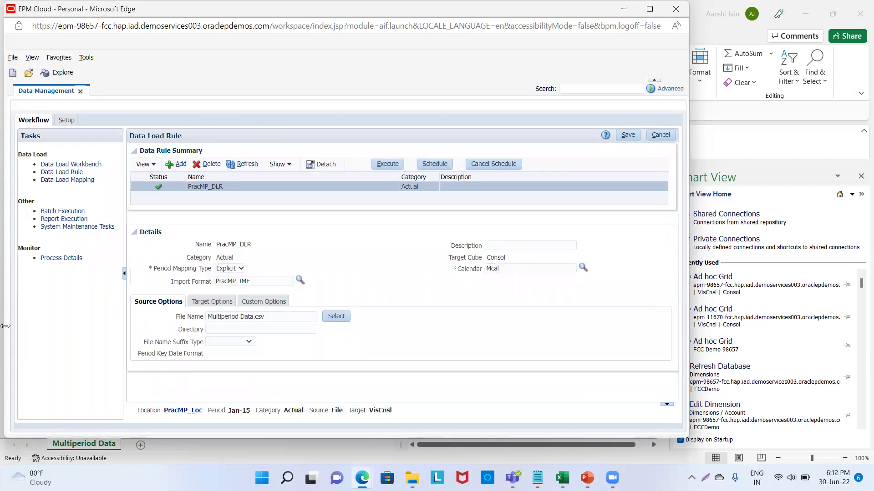
Export the Jan-15 data from the Data Load Workbench with export mode Replace and execution mode Online
left_click(78, 164)
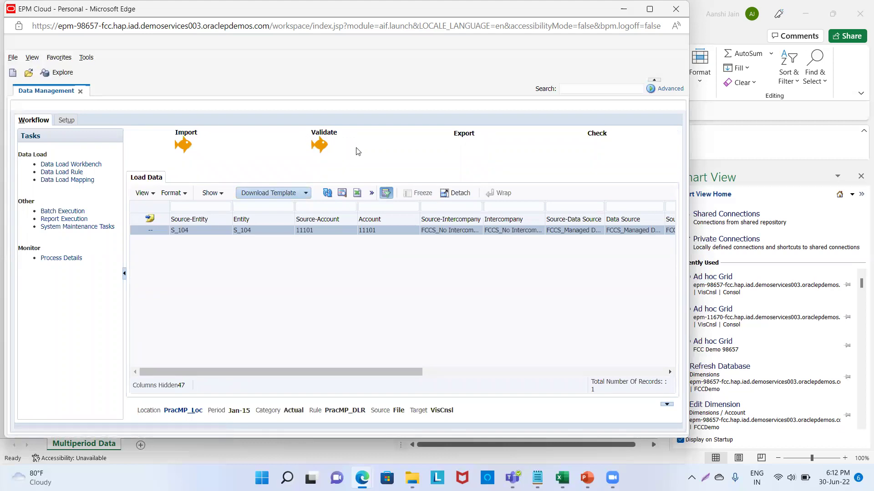
left_click(463, 135)
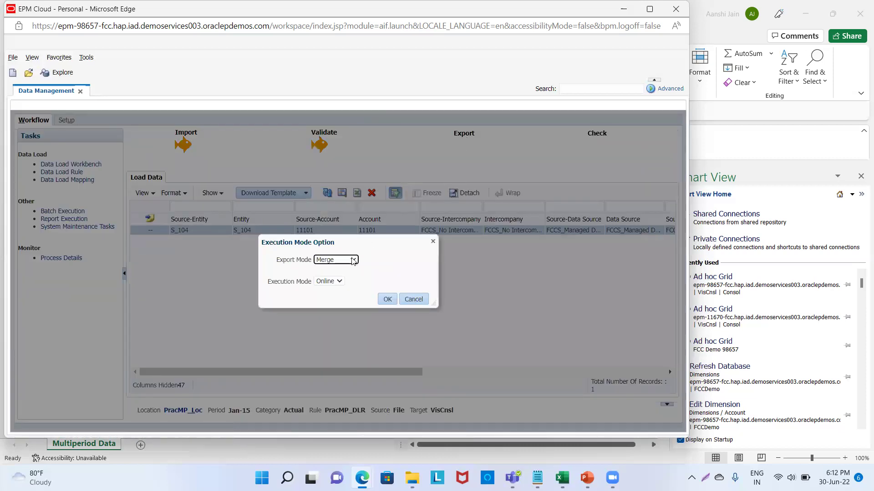
left_click(354, 261)
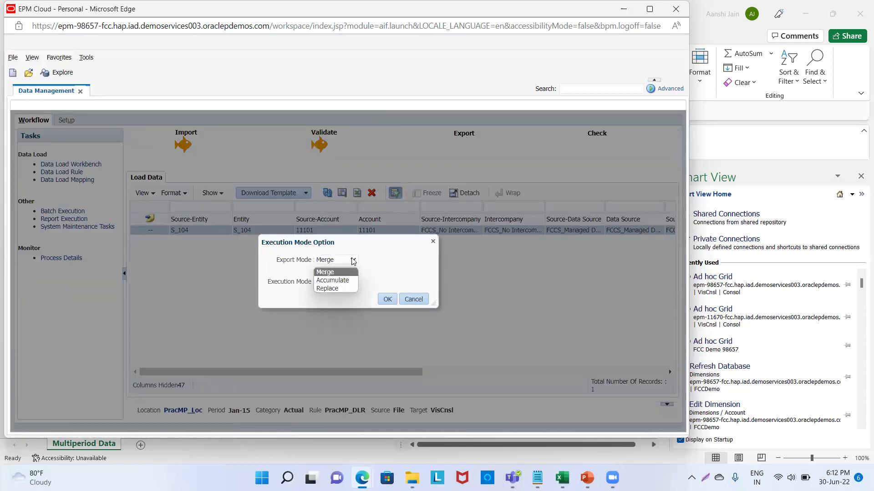
left_click(331, 289)
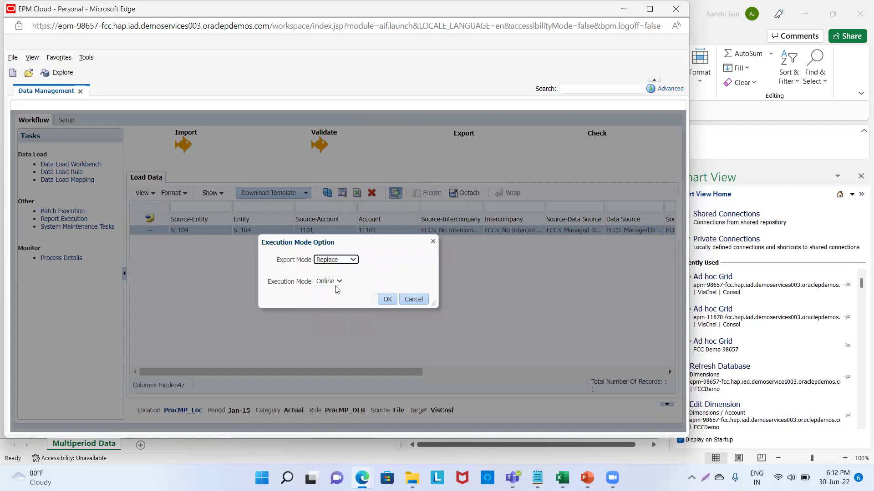
left_click(387, 300)
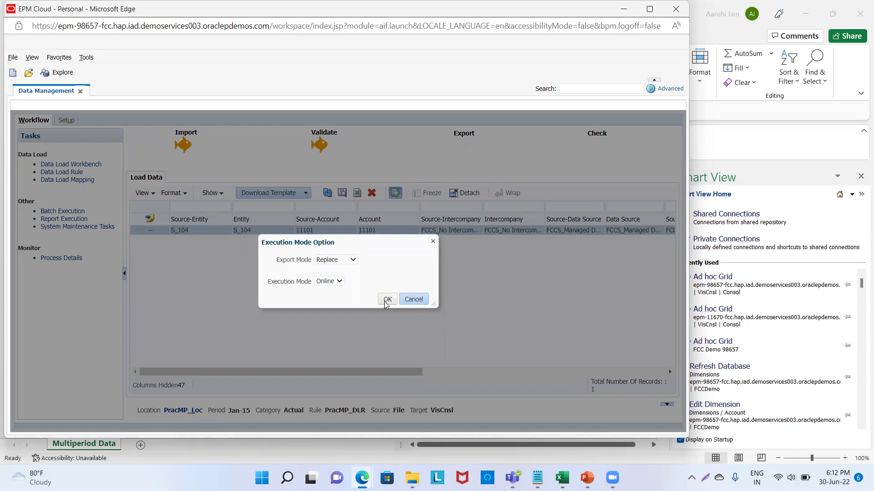
left_click(387, 300)
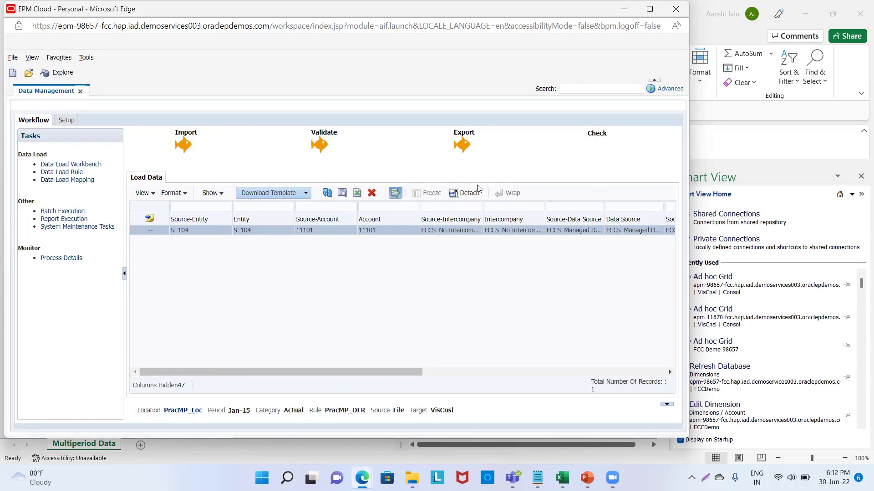
Switch to the Smart view workbook in Excel, set the POV's Movement member to FCCS_Mvmts_NetIncome, and refresh the ad hoc grid
left_click(562, 478)
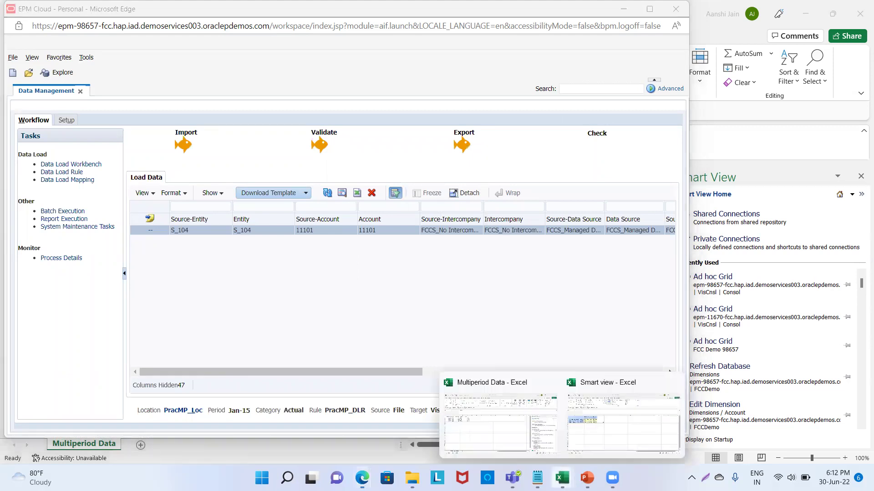
left_click(589, 449)
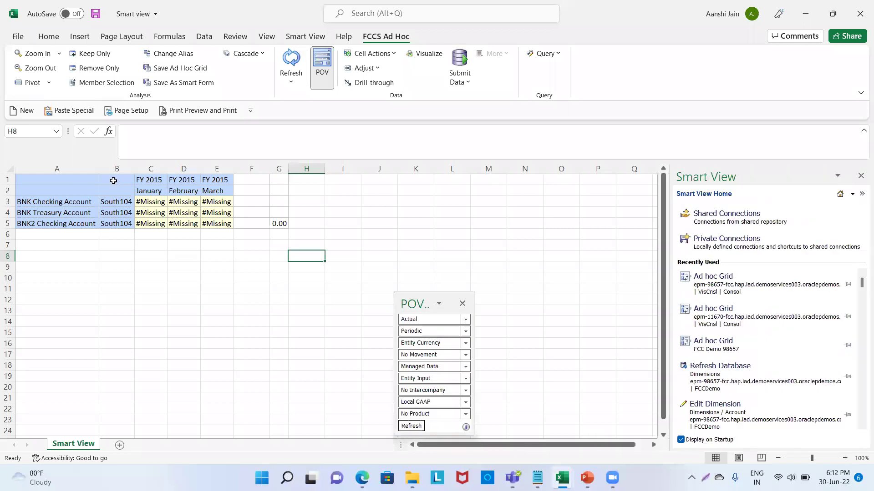
left_click(442, 355)
key("BackSpace")
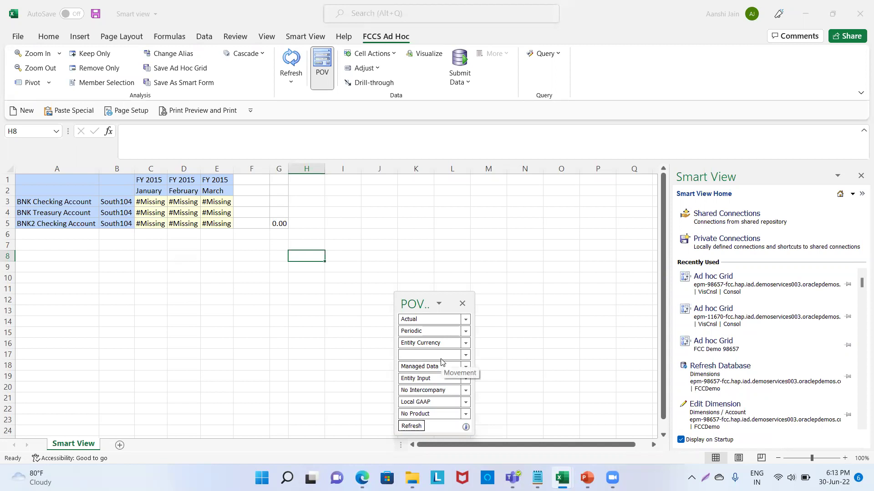
type("FCCS_Mvts")
key("BackSpace")
type("mts_NetIncome")
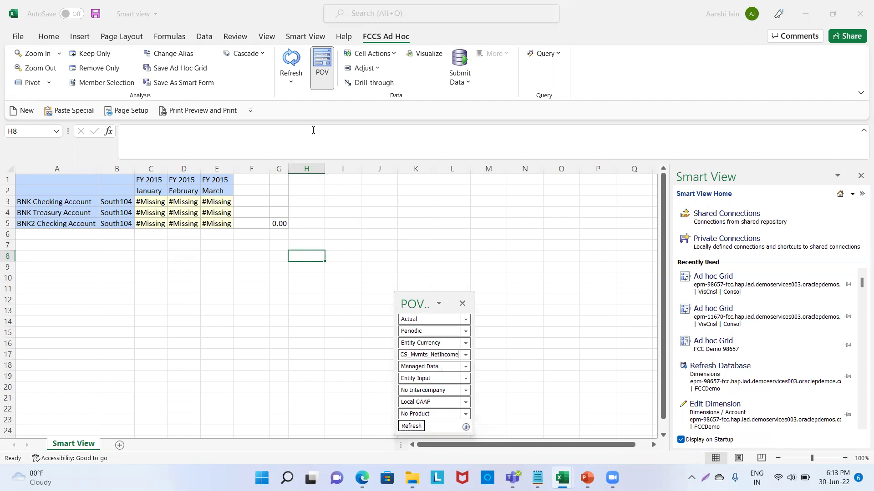
left_click(291, 63)
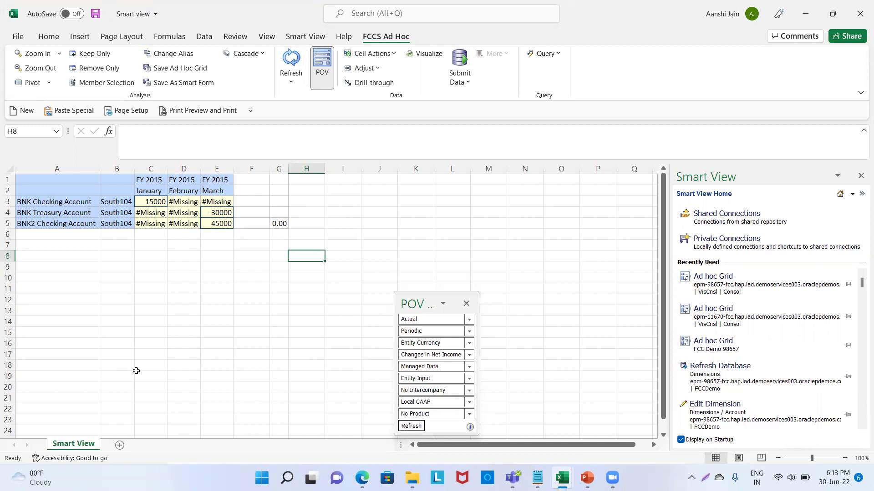
Switch back to Data Management in Edge and change the workbench's point of view period to Feb-15
key("alt+Tab")
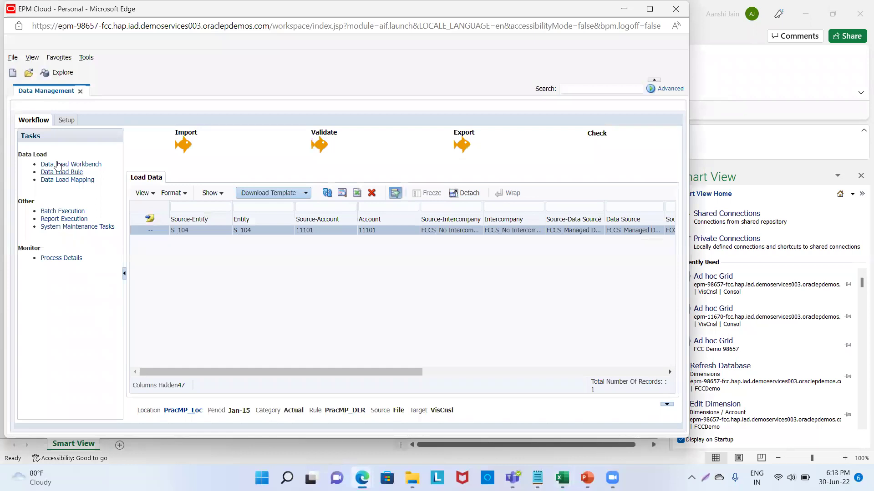
left_click(166, 412)
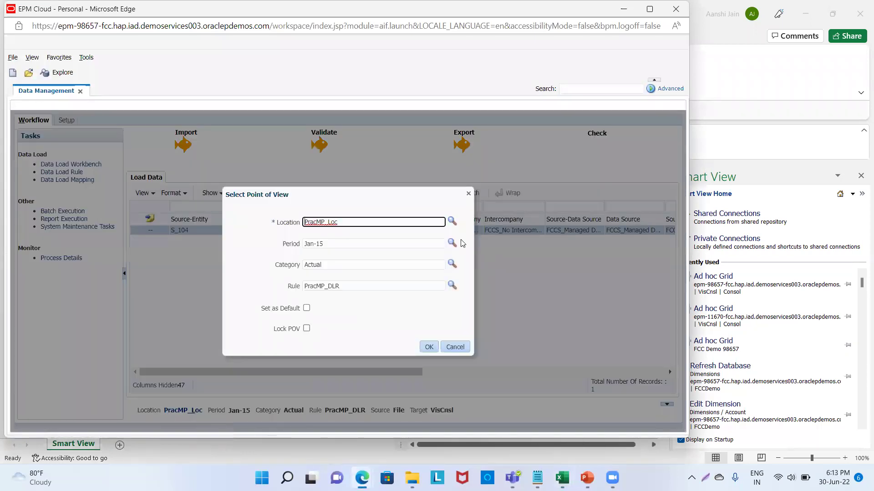
left_click(425, 245)
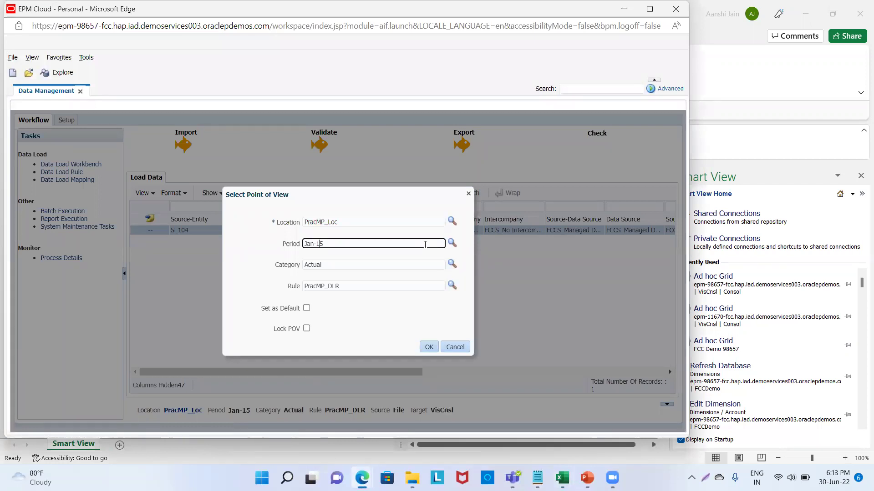
key("Delete")
key("Delete")
key("Delete")
type("Feb")
left_click(429, 346)
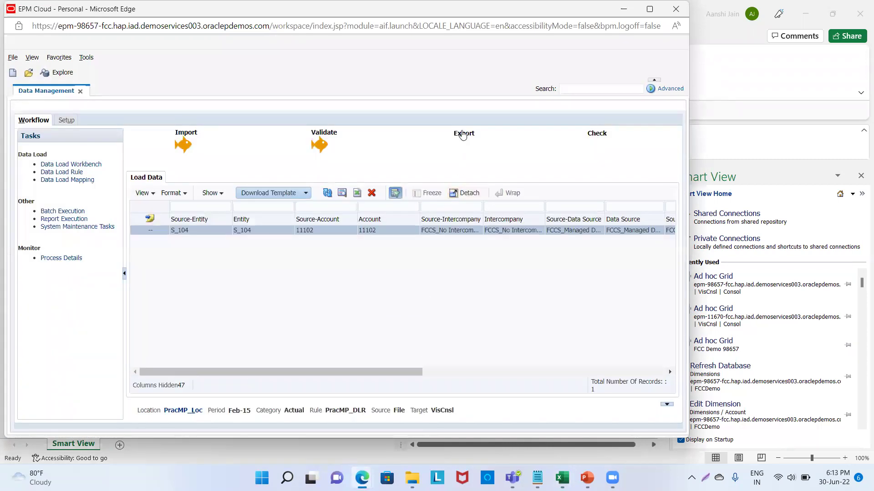
Export the Feb-15 data to the target with export mode Replace and execution mode Online
left_click(461, 132)
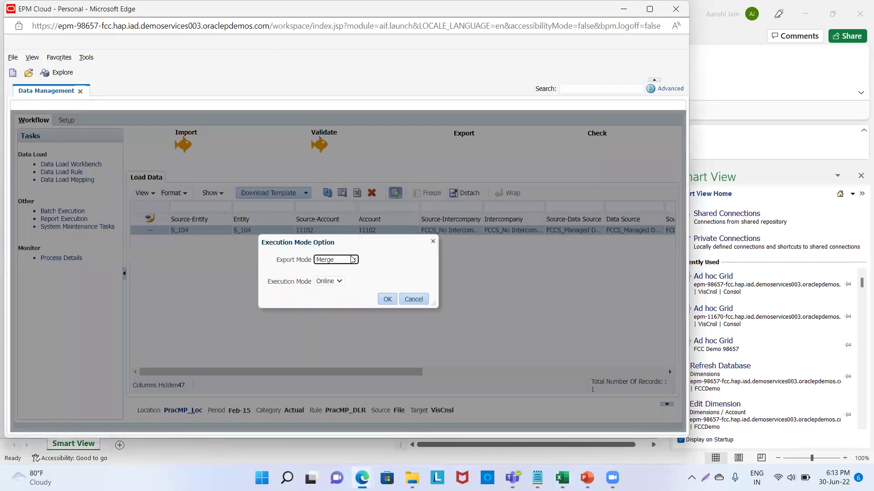
left_click(353, 260)
left_click(344, 289)
left_click(388, 300)
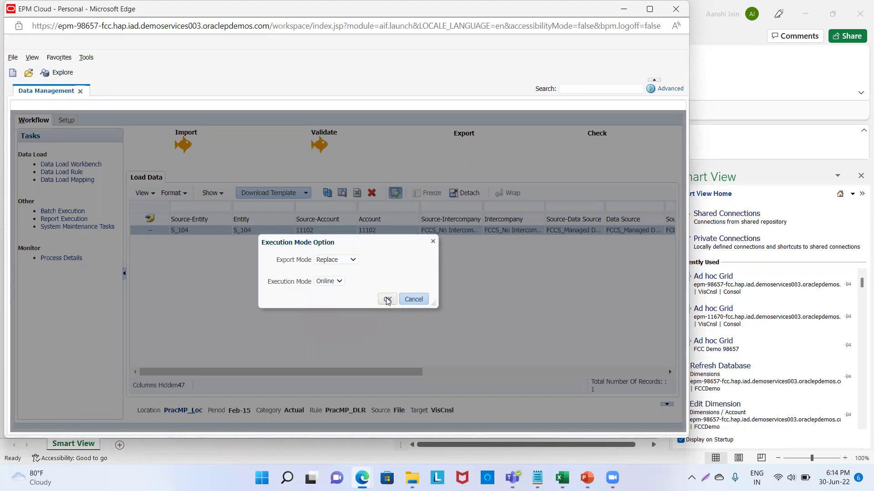
left_click(387, 299)
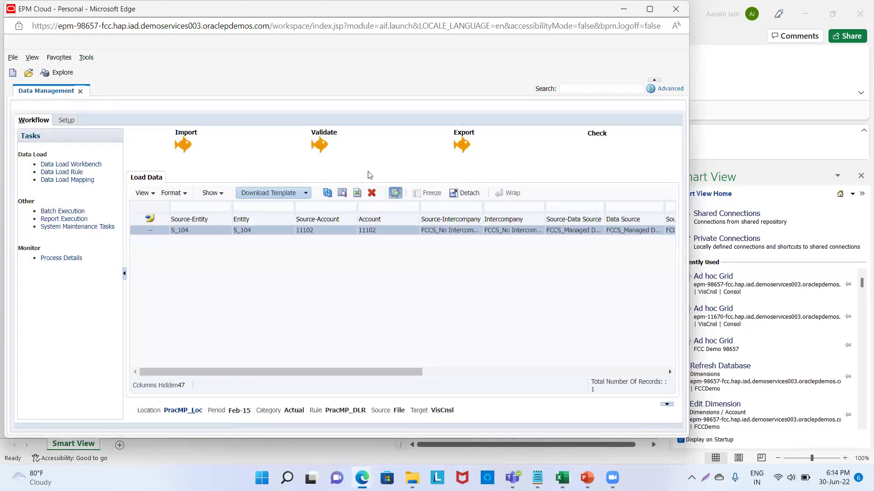
mouse_move(538, 473)
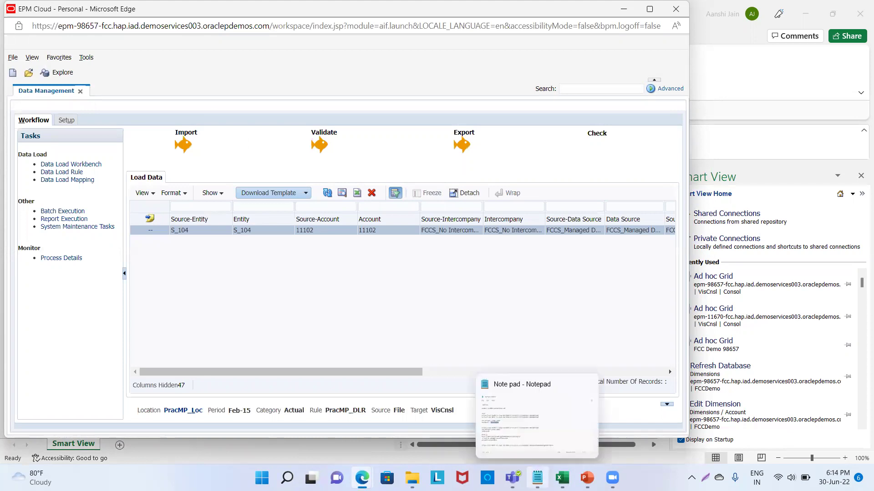
Switch to the Smart view workbook in Excel and refresh the ad hoc grid to check the February amounts
left_click(581, 444)
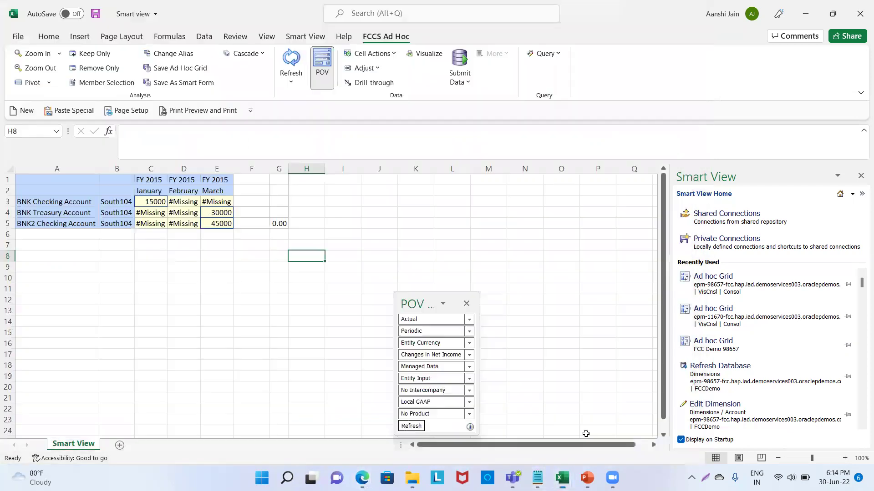
left_click(291, 61)
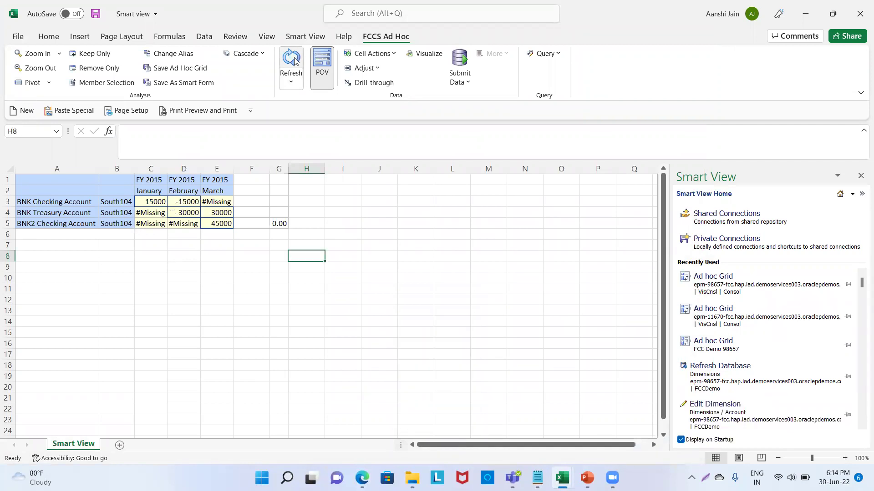
left_click(198, 213)
Compare the period amounts in the Multiperiod Data workbook with the values in the Smart view ad hoc grid
key("alt+Tab")
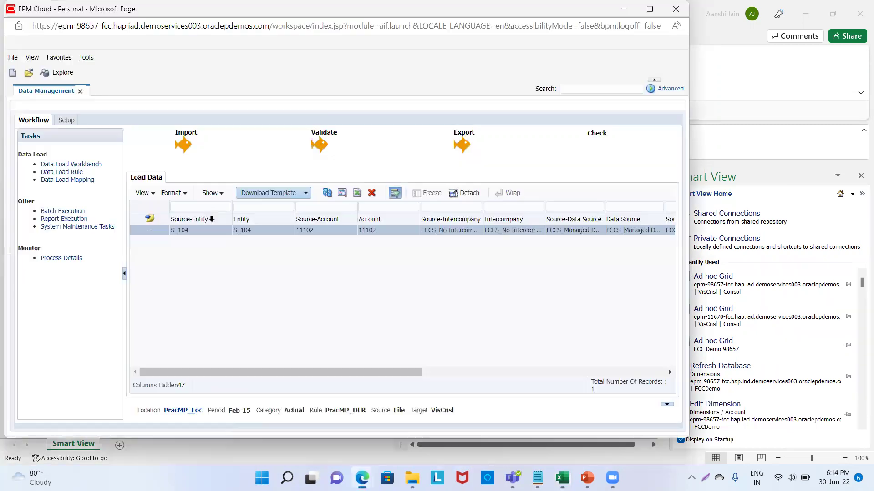
key("alt+Tab")
key("alt+Tab")
left_click(105, 194)
left_click(96, 202)
left_click(94, 213)
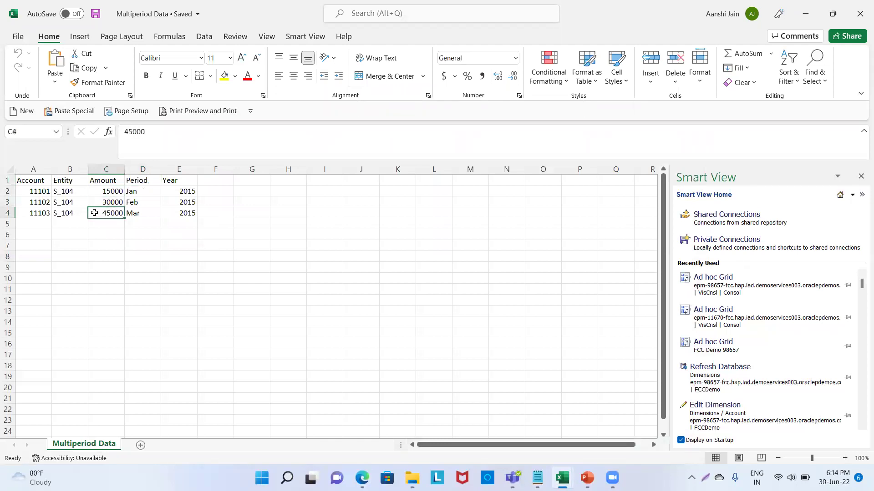
key("alt+Tab")
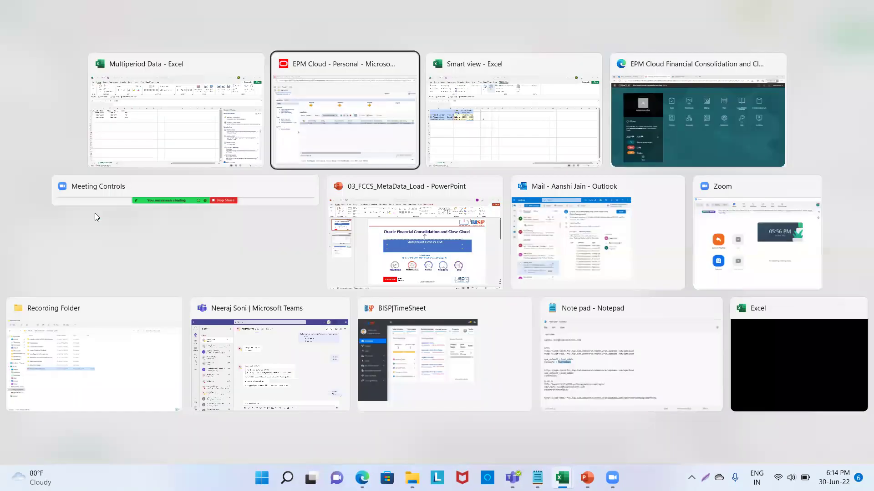
key("alt+Tab")
left_click(136, 202)
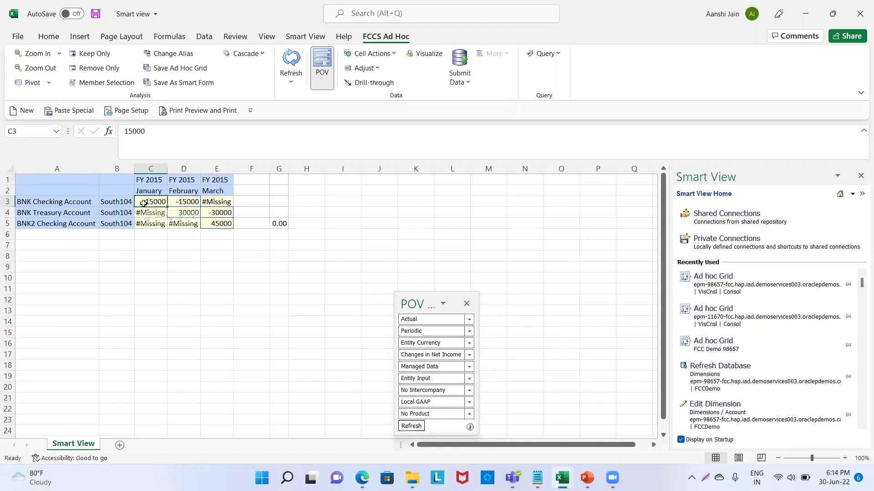
left_click(183, 307)
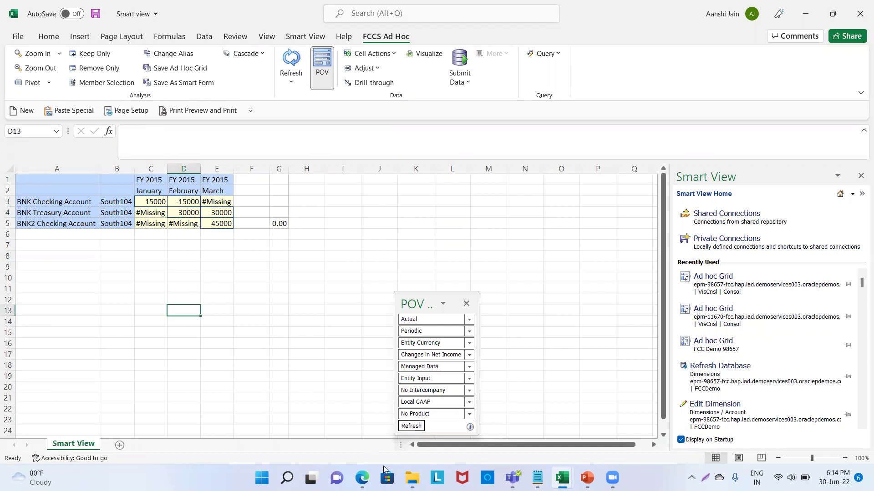
Switch back to Data Management in Edge and change the workbench's point of view period to Mar-15
mouse_move(512, 478)
mouse_move(362, 478)
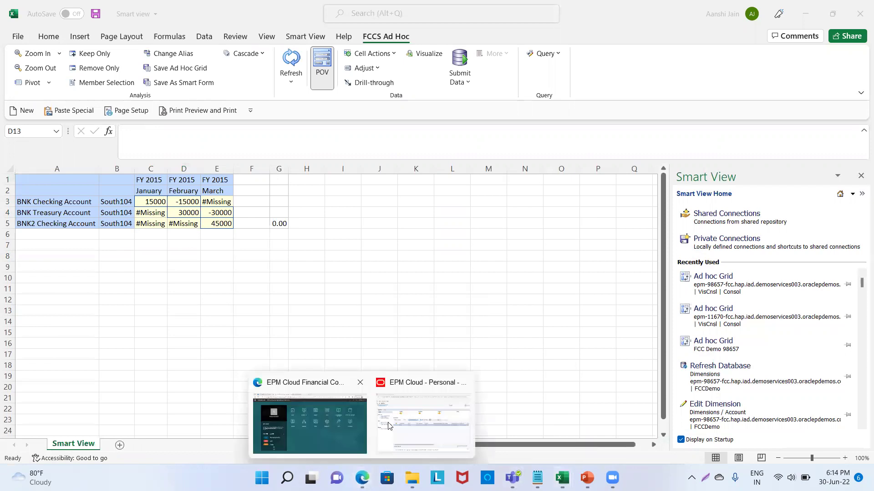
left_click(388, 426)
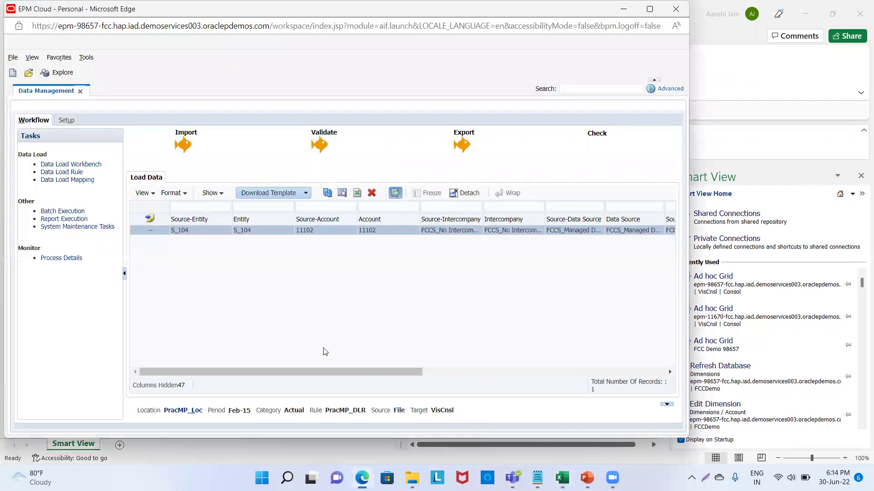
left_click(184, 411)
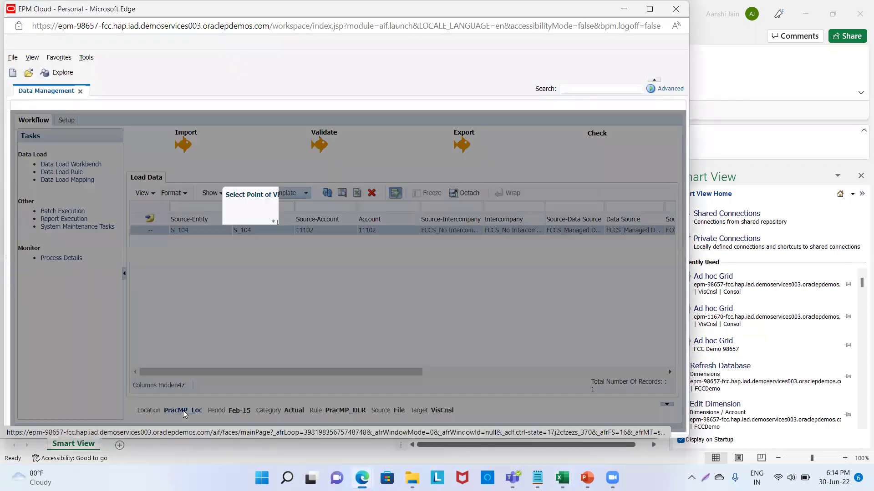
left_click(315, 244)
key("BackSpace")
key("BackSpace")
key("BackSpace")
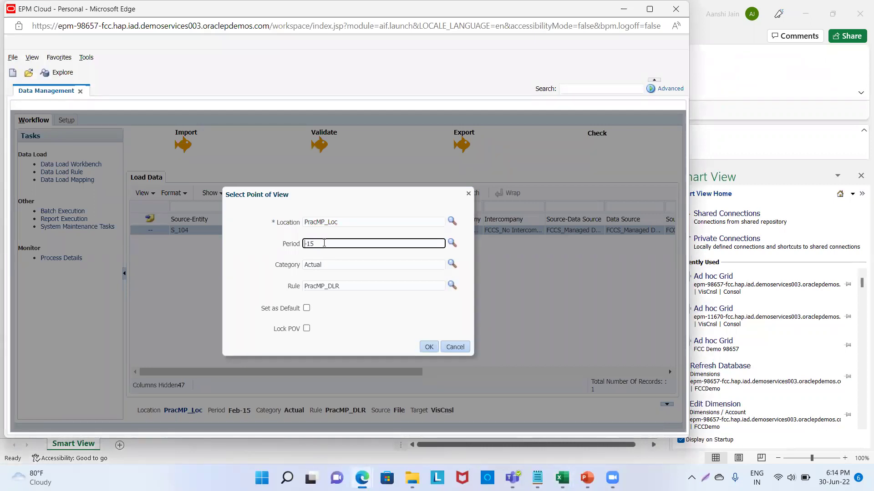
type("Mar")
left_click(430, 348)
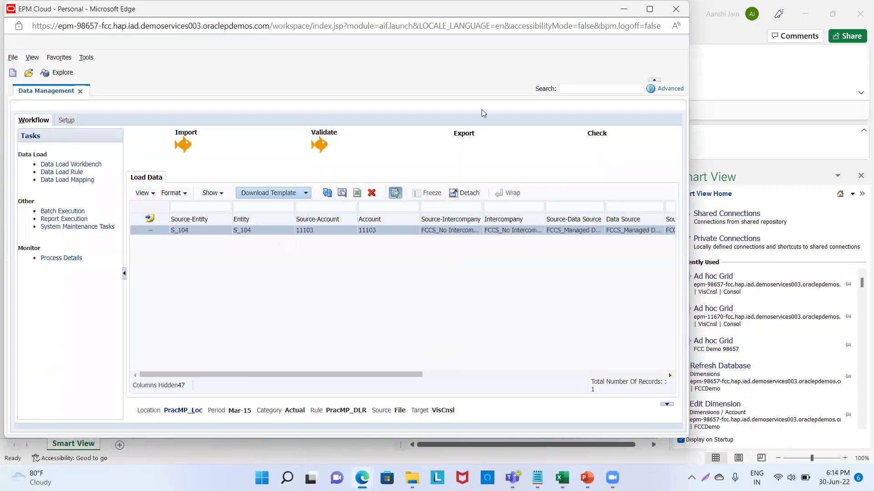
Export the Mar-15 data to the target with export mode Replace and execution mode Online
left_click(467, 140)
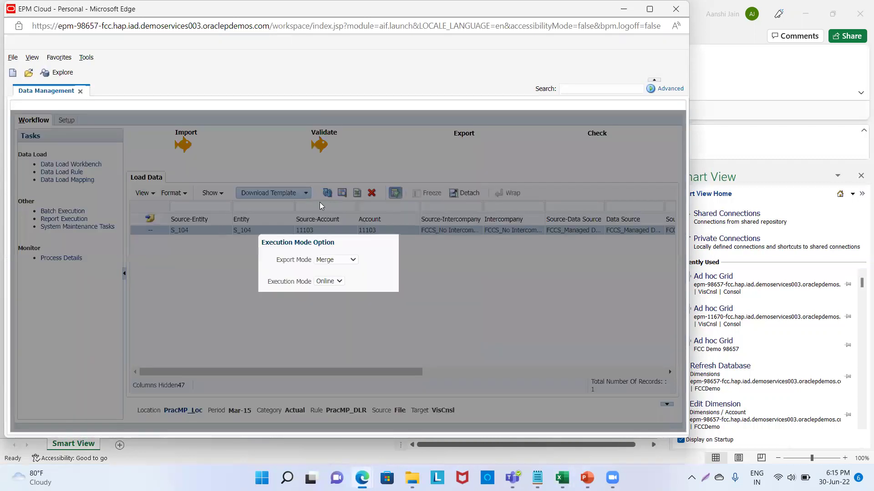
left_click(347, 259)
left_click(338, 289)
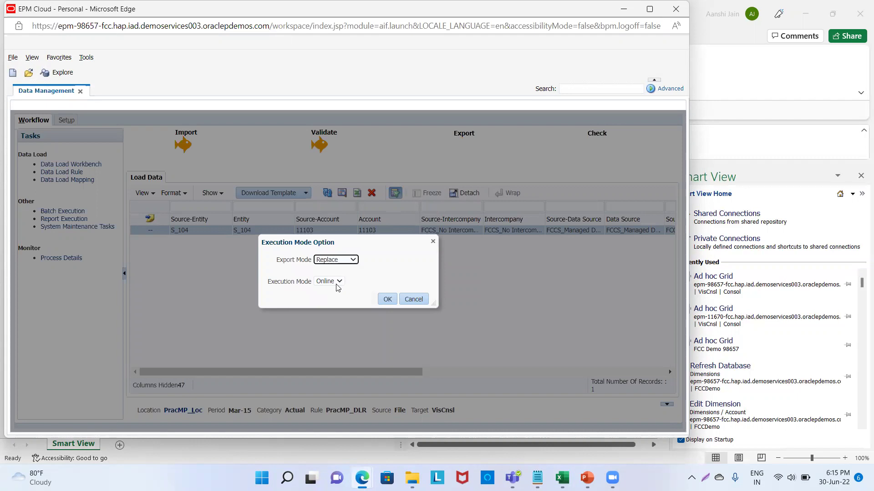
left_click(387, 300)
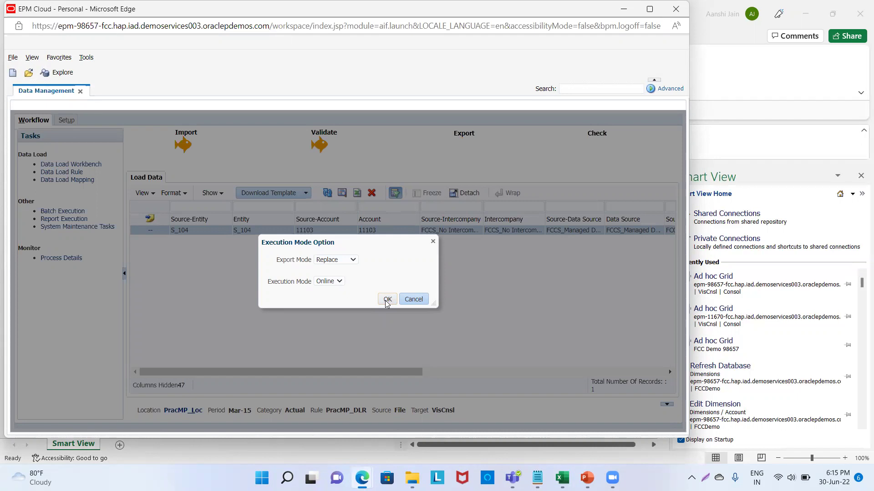
left_click(387, 300)
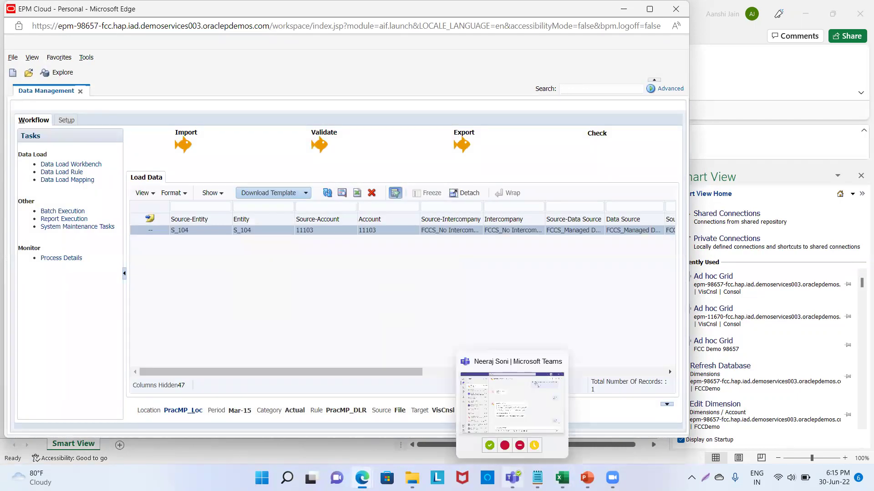
Switch to the Smart view workbook, refresh the ad hoc grid, and examine the January to March amounts per account
mouse_move(562, 478)
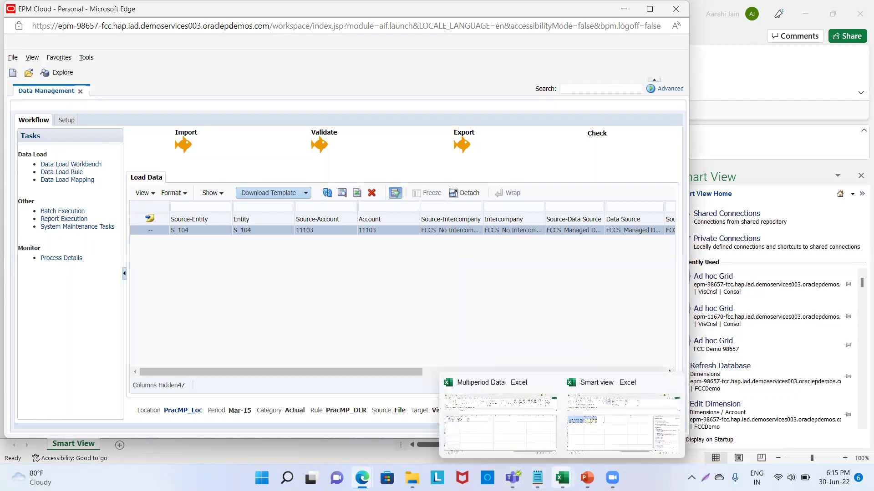
left_click(587, 439)
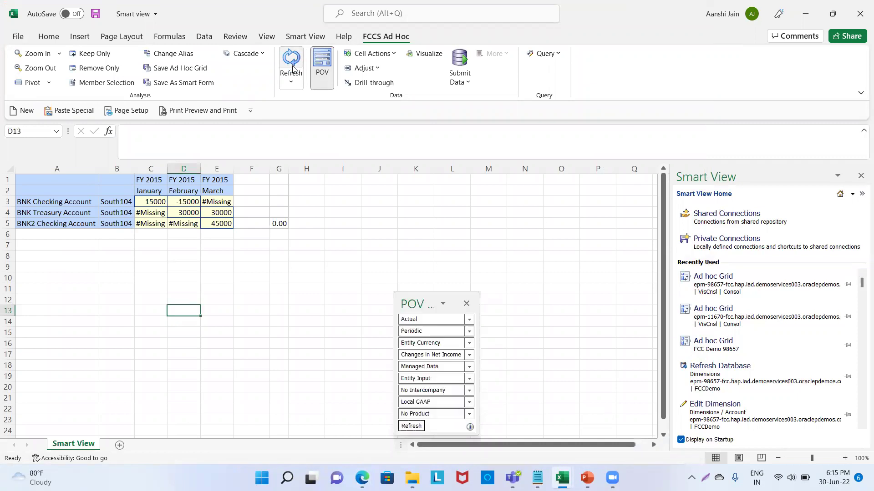
left_click(206, 223)
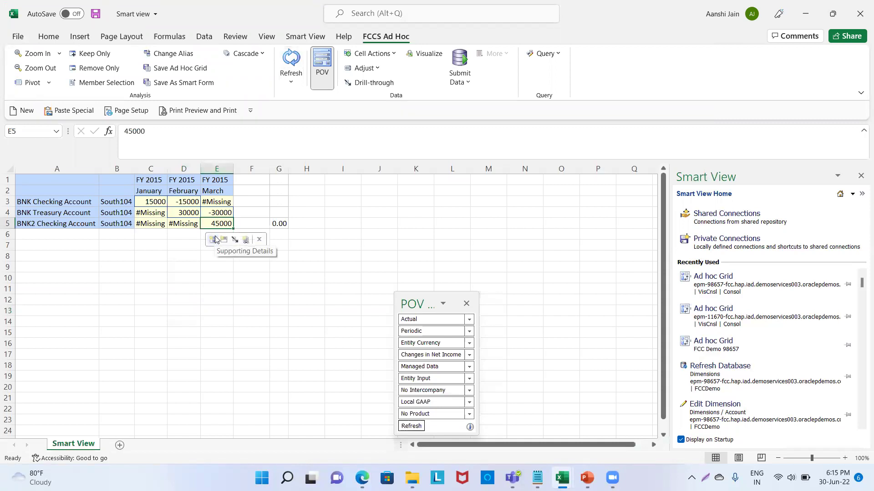
left_click(370, 242)
left_click(218, 215)
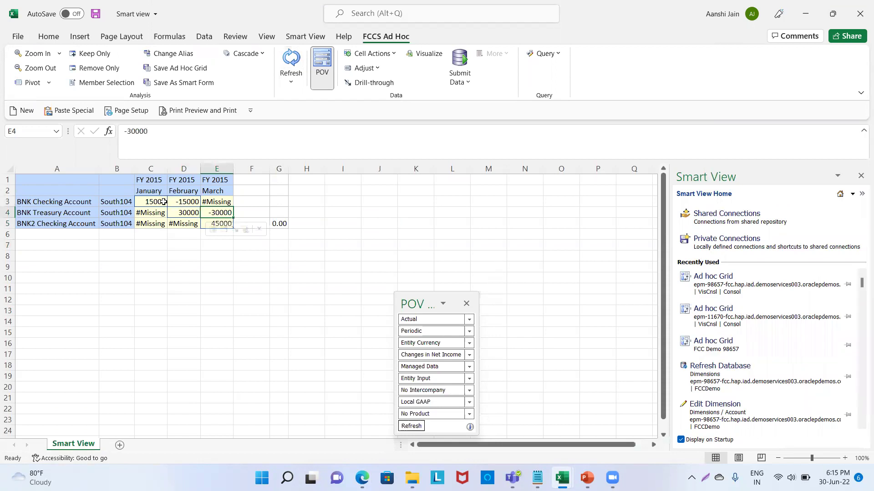
left_click(189, 202)
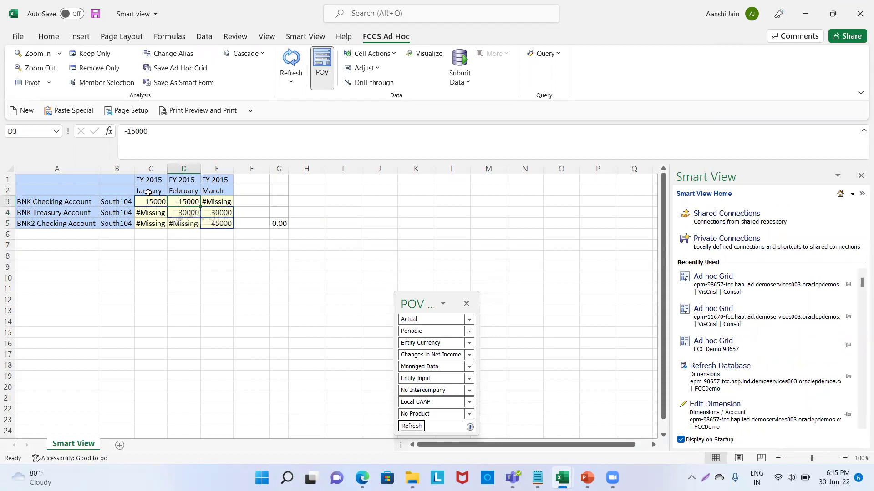
left_click(222, 212)
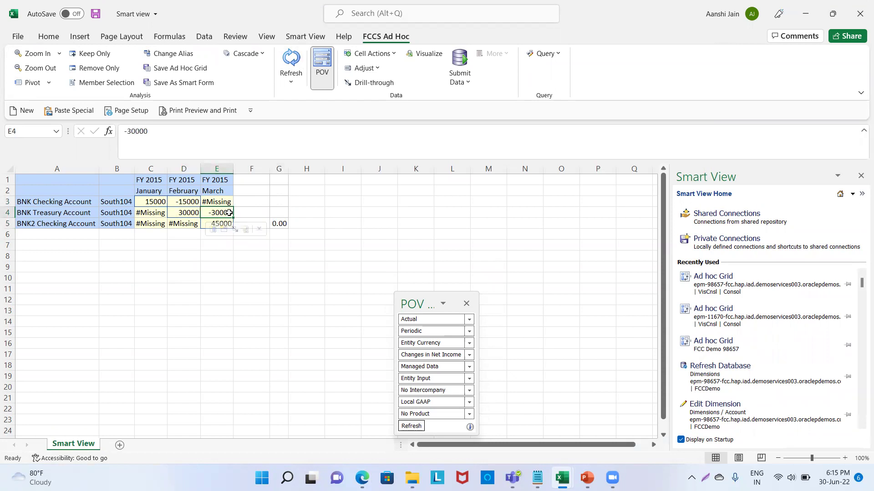
left_click(187, 211)
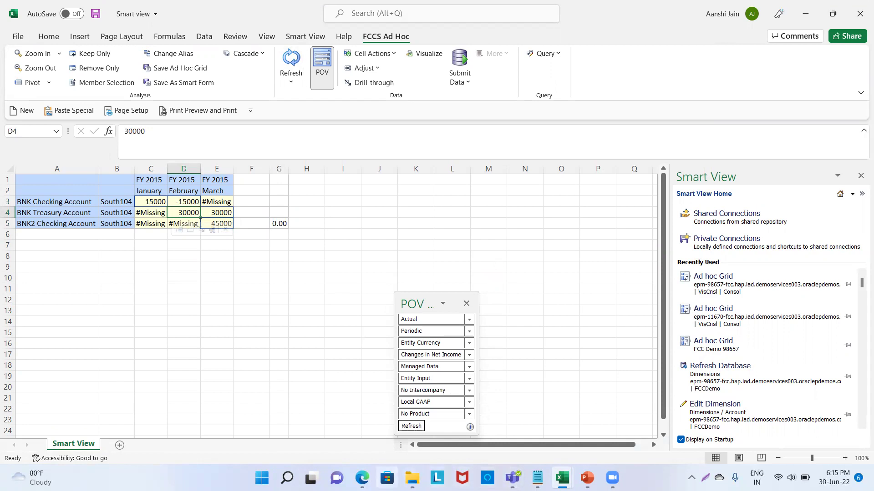
Return to Data Management in Edge and set the workbench's point of view period to Feb-15
left_click(362, 477)
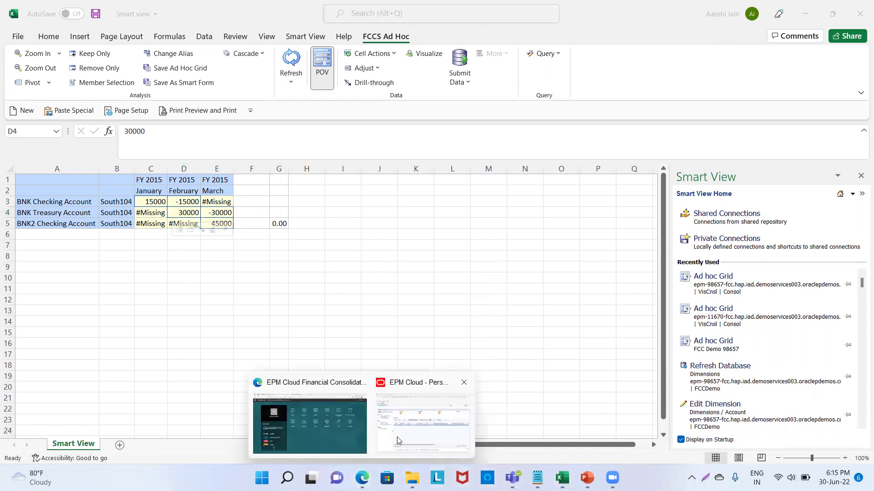
left_click(397, 440)
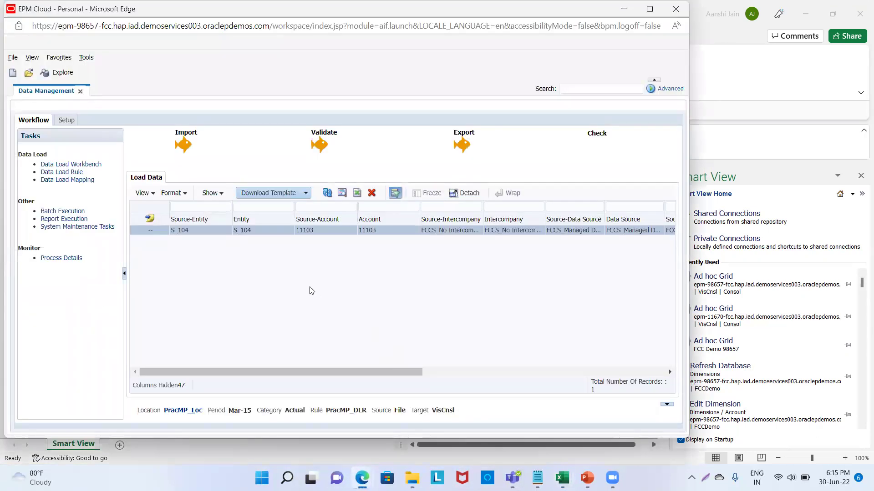
left_click(180, 414)
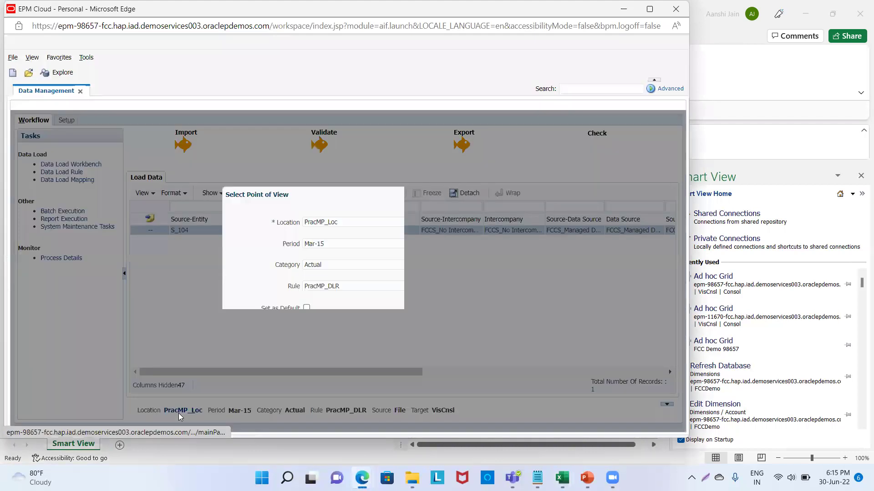
left_click(315, 244)
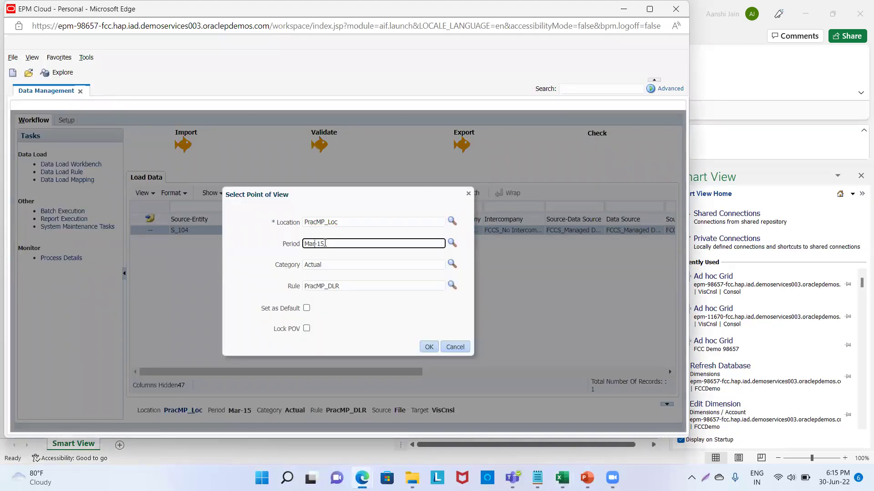
key("BackSpace")
key("BackSpace")
key("BackSpace")
type("Feb")
left_click(429, 348)
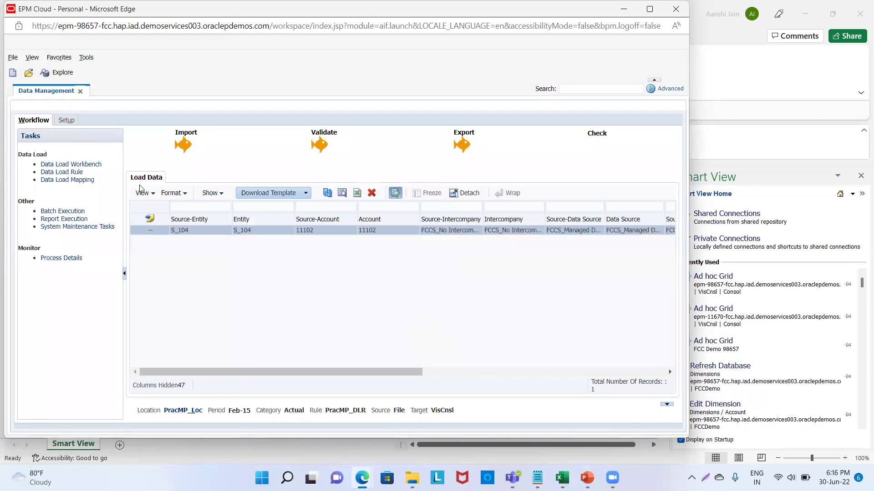
In Data Load Mapping, set the target value of the Movement dimension's Like mapping to FCCS_ClosingBalance_Input
left_click(83, 180)
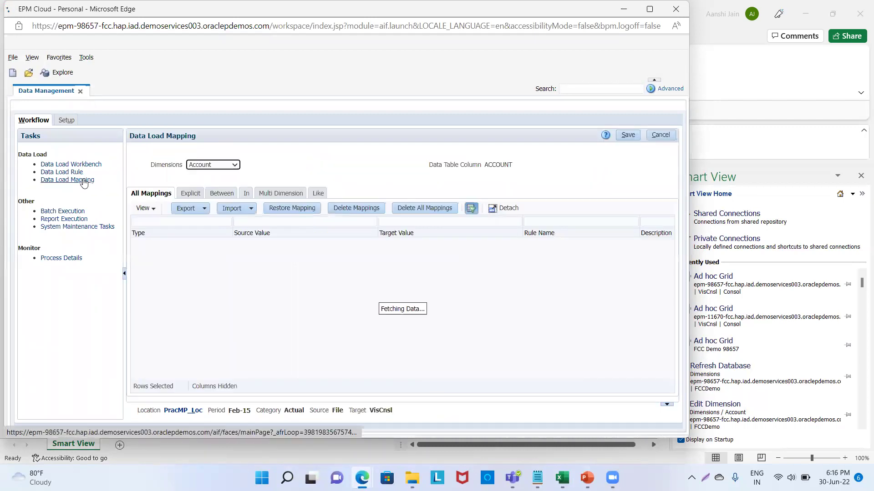
left_click(319, 194)
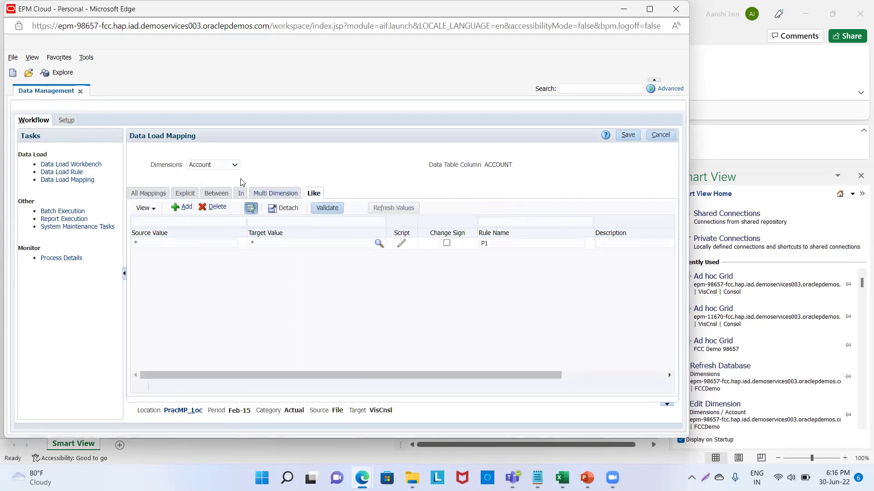
left_click(234, 166)
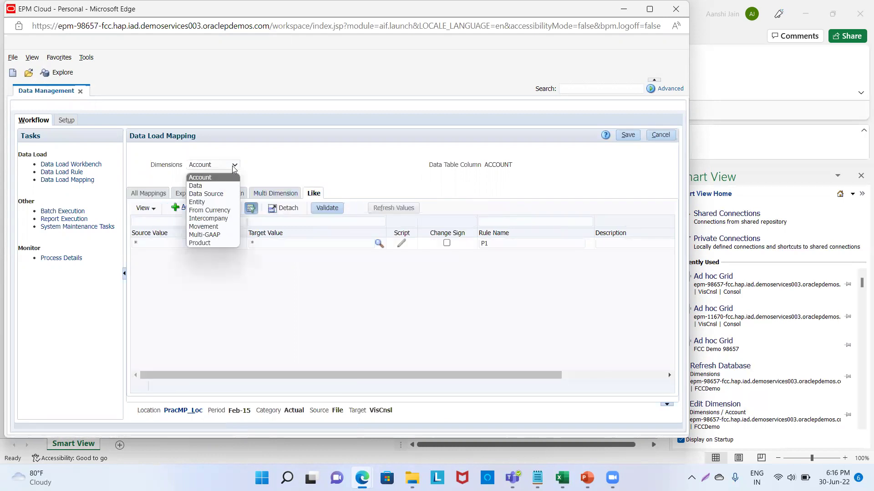
left_click(222, 226)
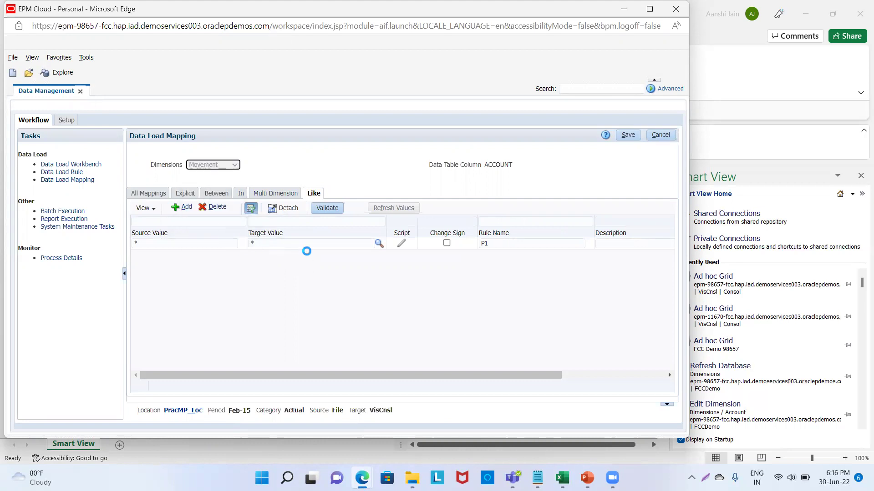
left_click(324, 243)
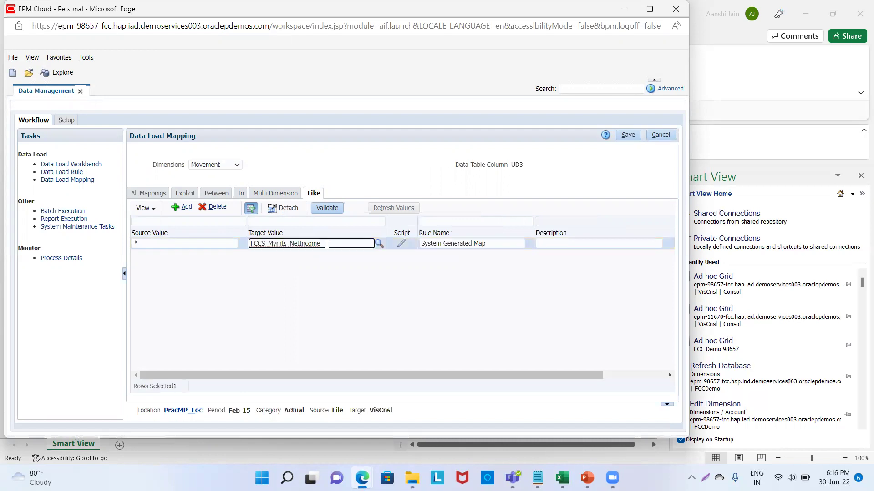
key("BackSpace")
key("BackSpace")
key("BackSpace")
key("BackSpace")
key("BackSpace")
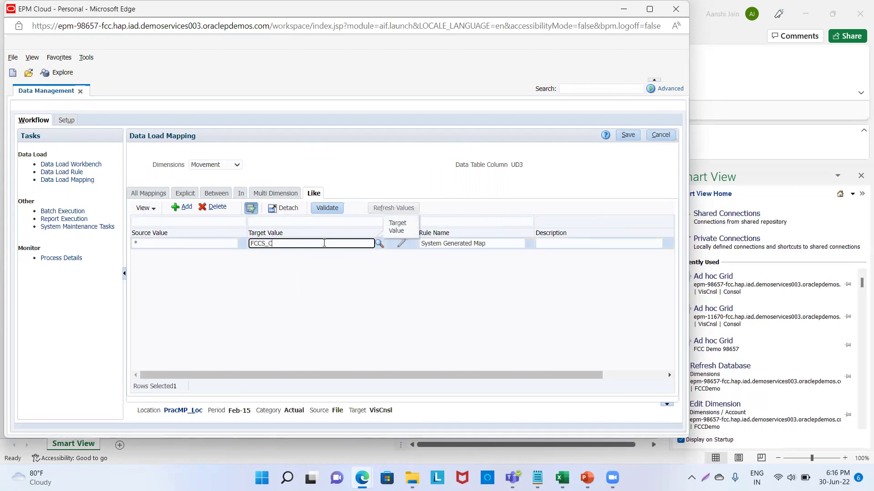
type("ClosingBalance ")
type("In")
Replace the system-generated rule name of the Movement dimension's Like mapping with one starting with P
left_click(497, 245)
key("BackSpace")
key("BackSpace")
key("BackSpace")
key("BackSpace")
key("BackSpace")
key("BackSpace")
key("BackSpace")
key("BackSpace")
key("BackSpace")
key("BackSpace")
key("BackSpace")
key("BackSpace")
key("BackSpace")
key("BackSpace")
key("BackSpace")
key("BackSpace")
key("BackSpace")
key("BackSpace")
key("BackSpace")
key("BackSpace")
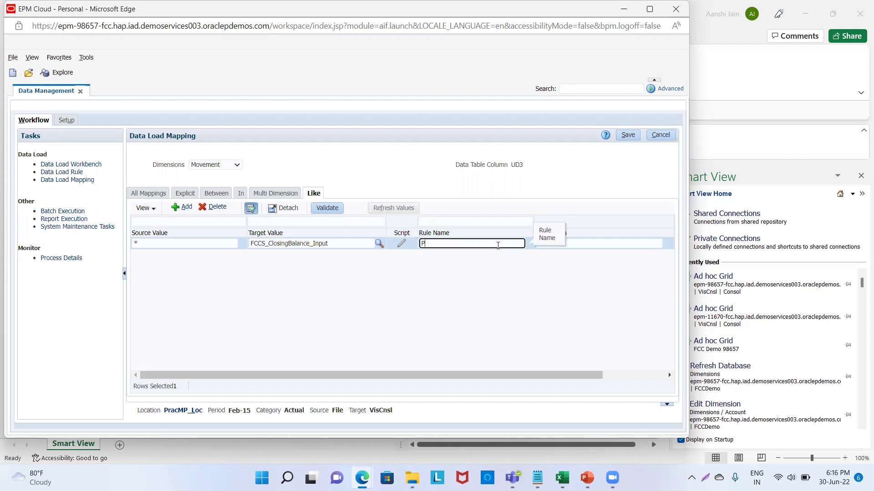
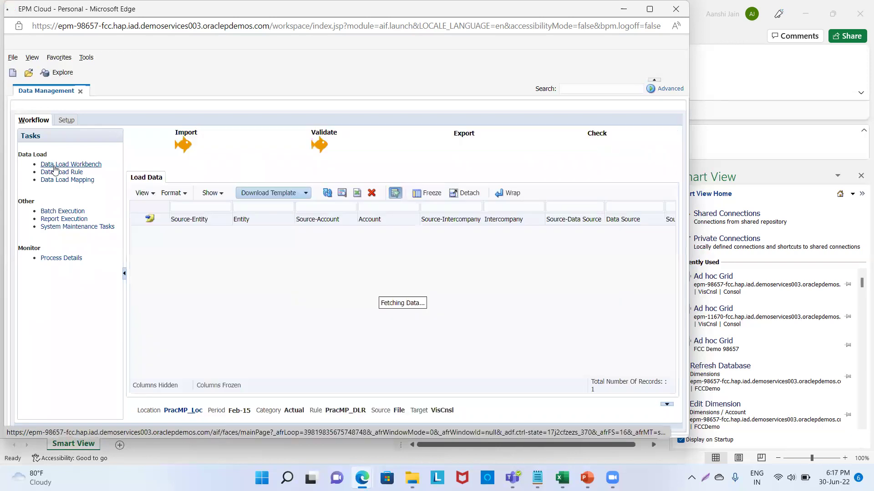
Export the Feb-15 data to the target with export mode Replace and execution mode Online
left_click(463, 134)
left_click(354, 260)
left_click(328, 275)
left_click(387, 299)
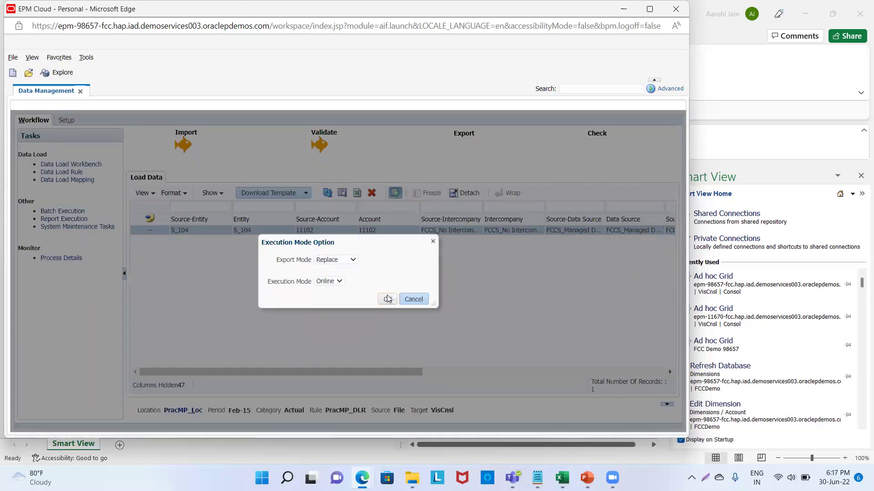
left_click(387, 299)
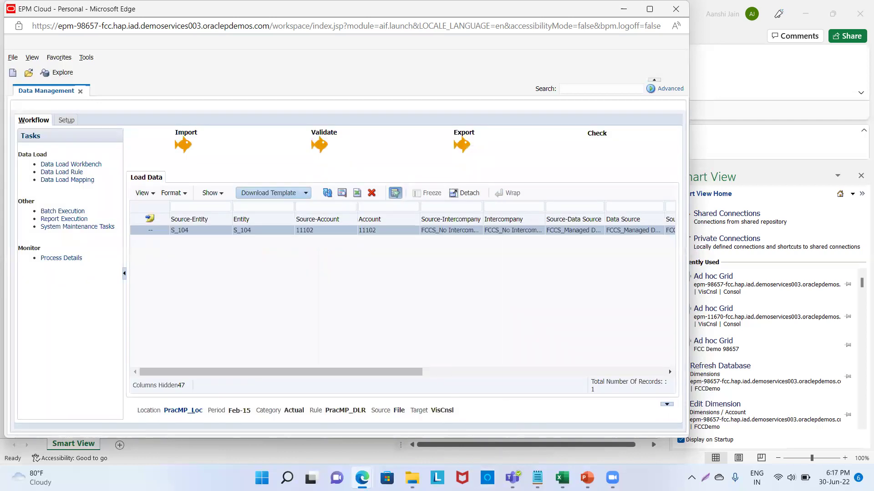
Switch to the Smart view workbook in Excel, set the POV's movement member to FCCS_ClosingBalance_Input, and refresh the ad hoc grid to check February's amounts
left_click(562, 478)
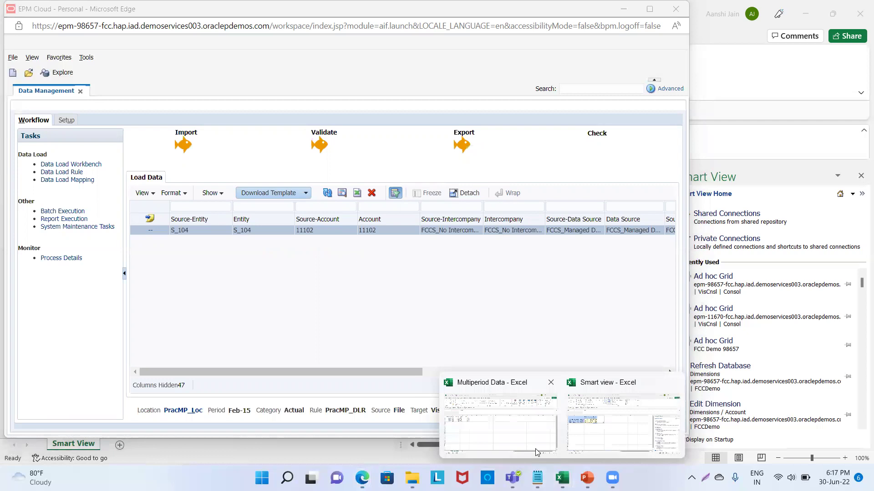
left_click(585, 428)
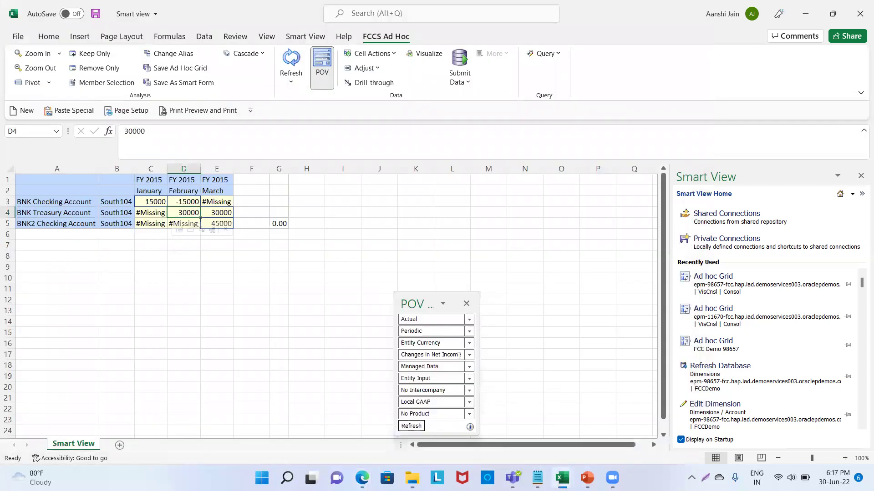
key("BackSpace")
type("FCCS")
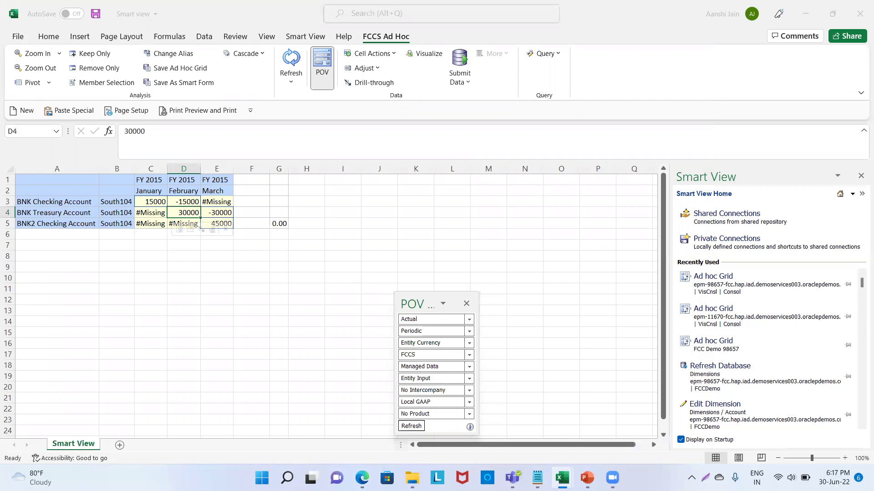
type("_Closing Balance_Input")
left_click(408, 257)
left_click(291, 63)
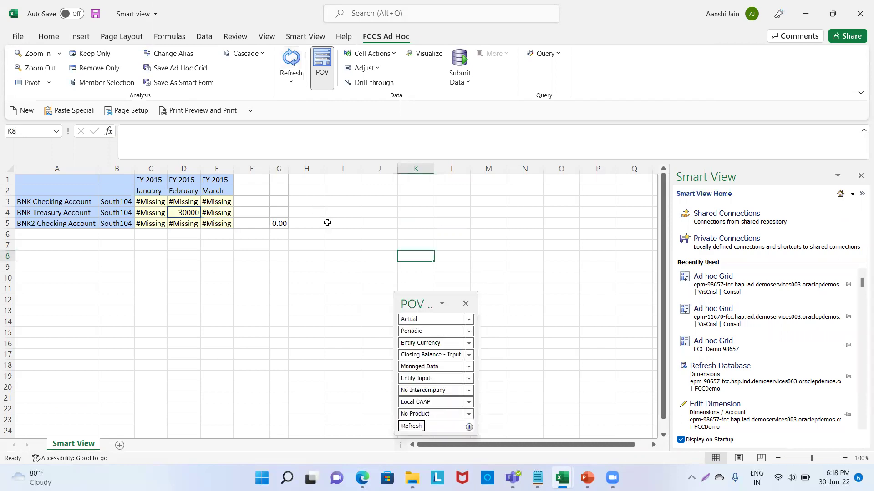
left_click(175, 203)
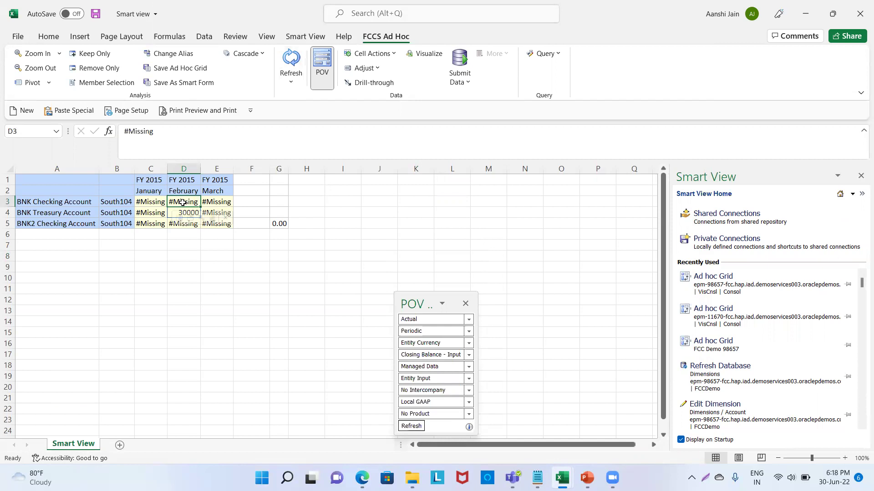
left_click(212, 298)
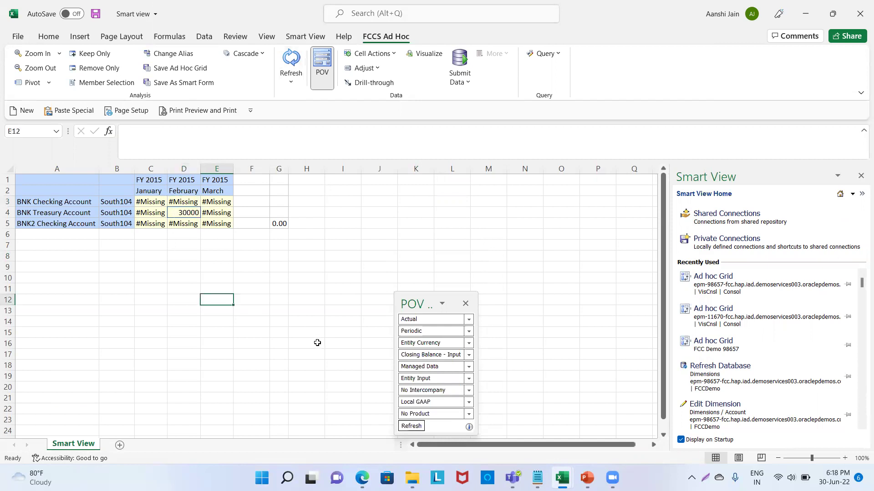
Return to Data Management in Edge, view the Account dimension's data load mappings, and switch to the 03_FCCS_MetaData_Load presentation in PowerPoint
mouse_move(362, 477)
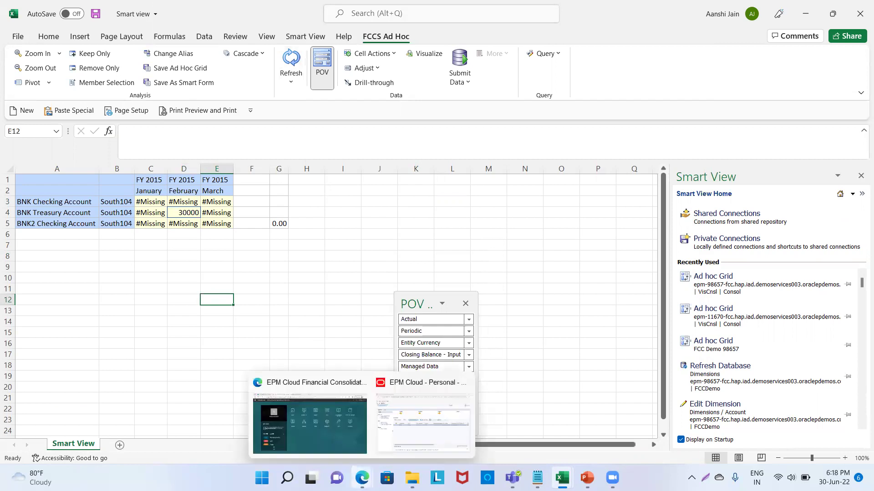
mouse_move(562, 478)
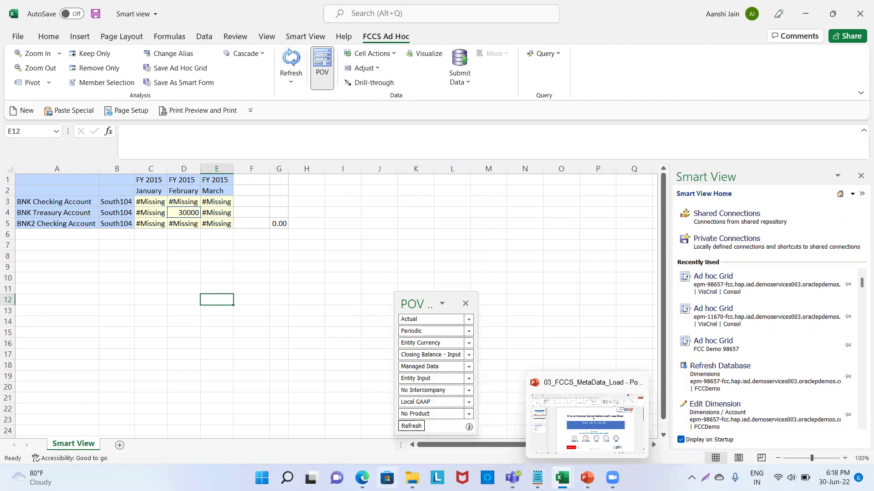
left_click(401, 438)
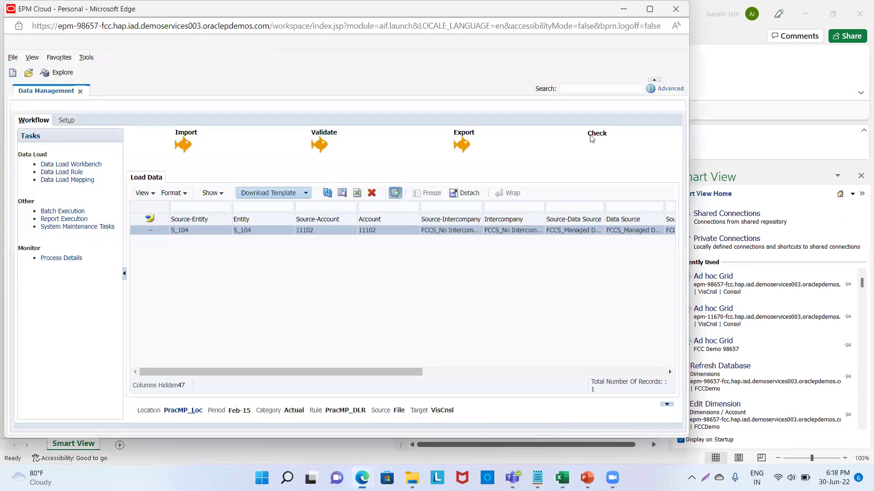
left_click(70, 180)
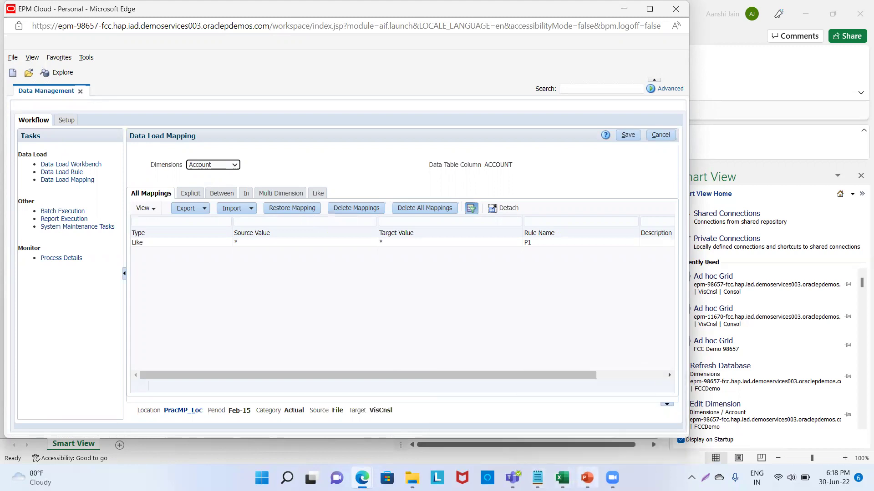
left_click(587, 477)
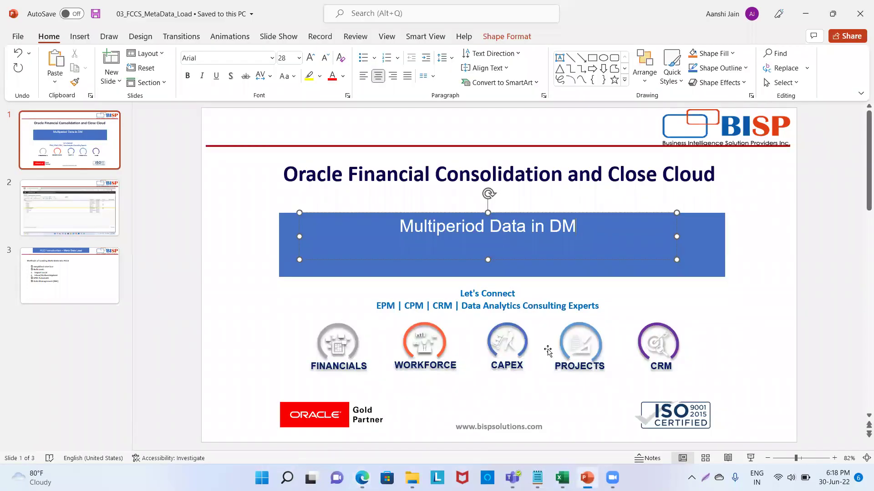